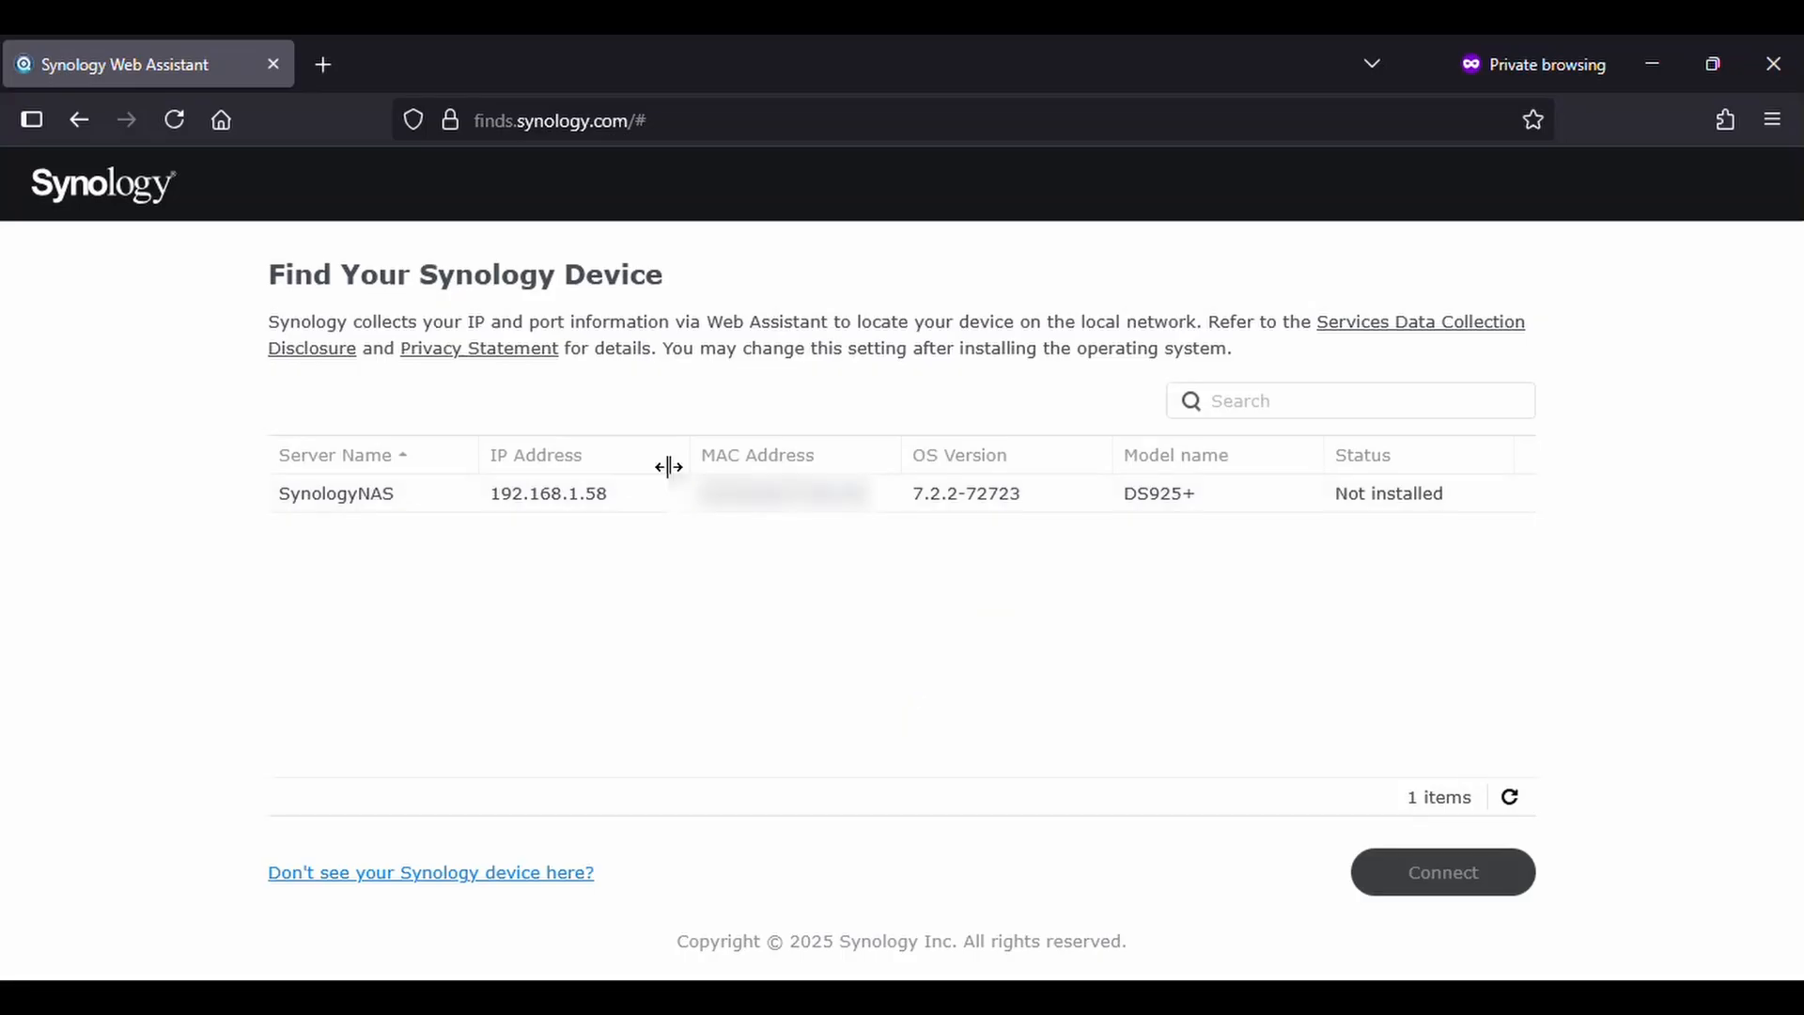
Connect to the DS925+ listed as SynologyNAS and accept the Synology End User License Agreement
left_click(635, 503)
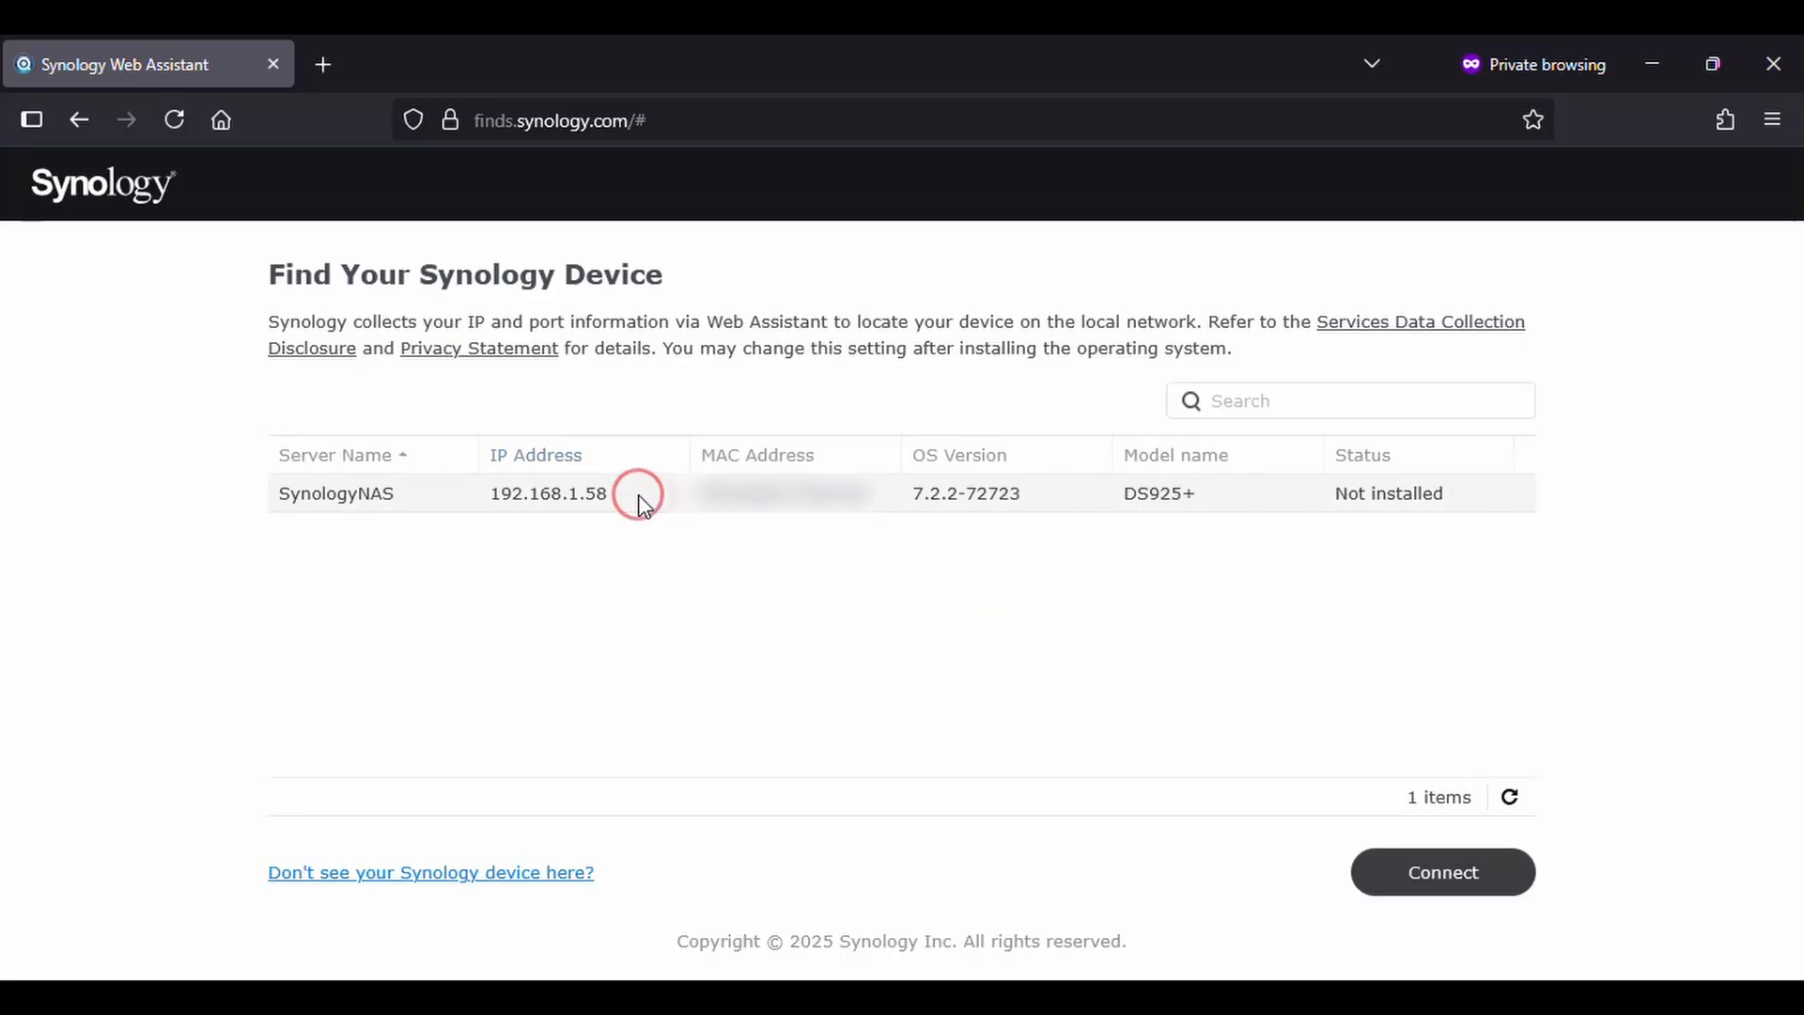
left_click(1441, 879)
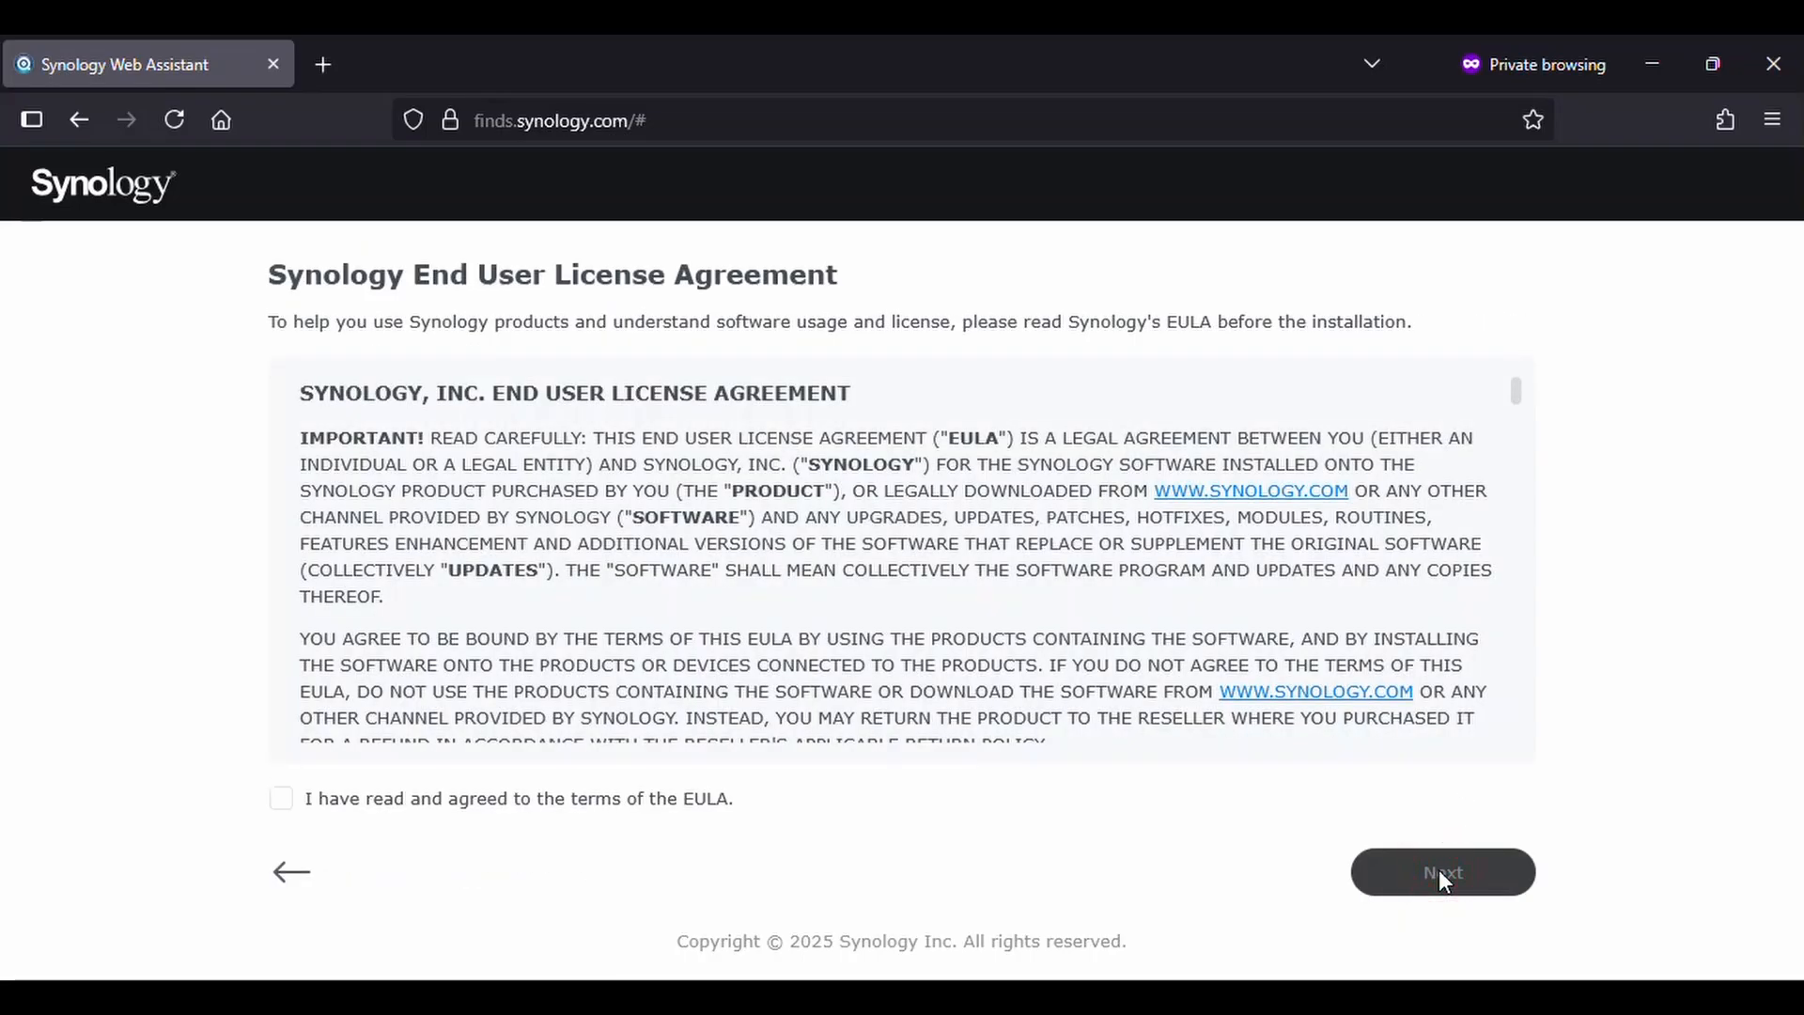
left_click(281, 798)
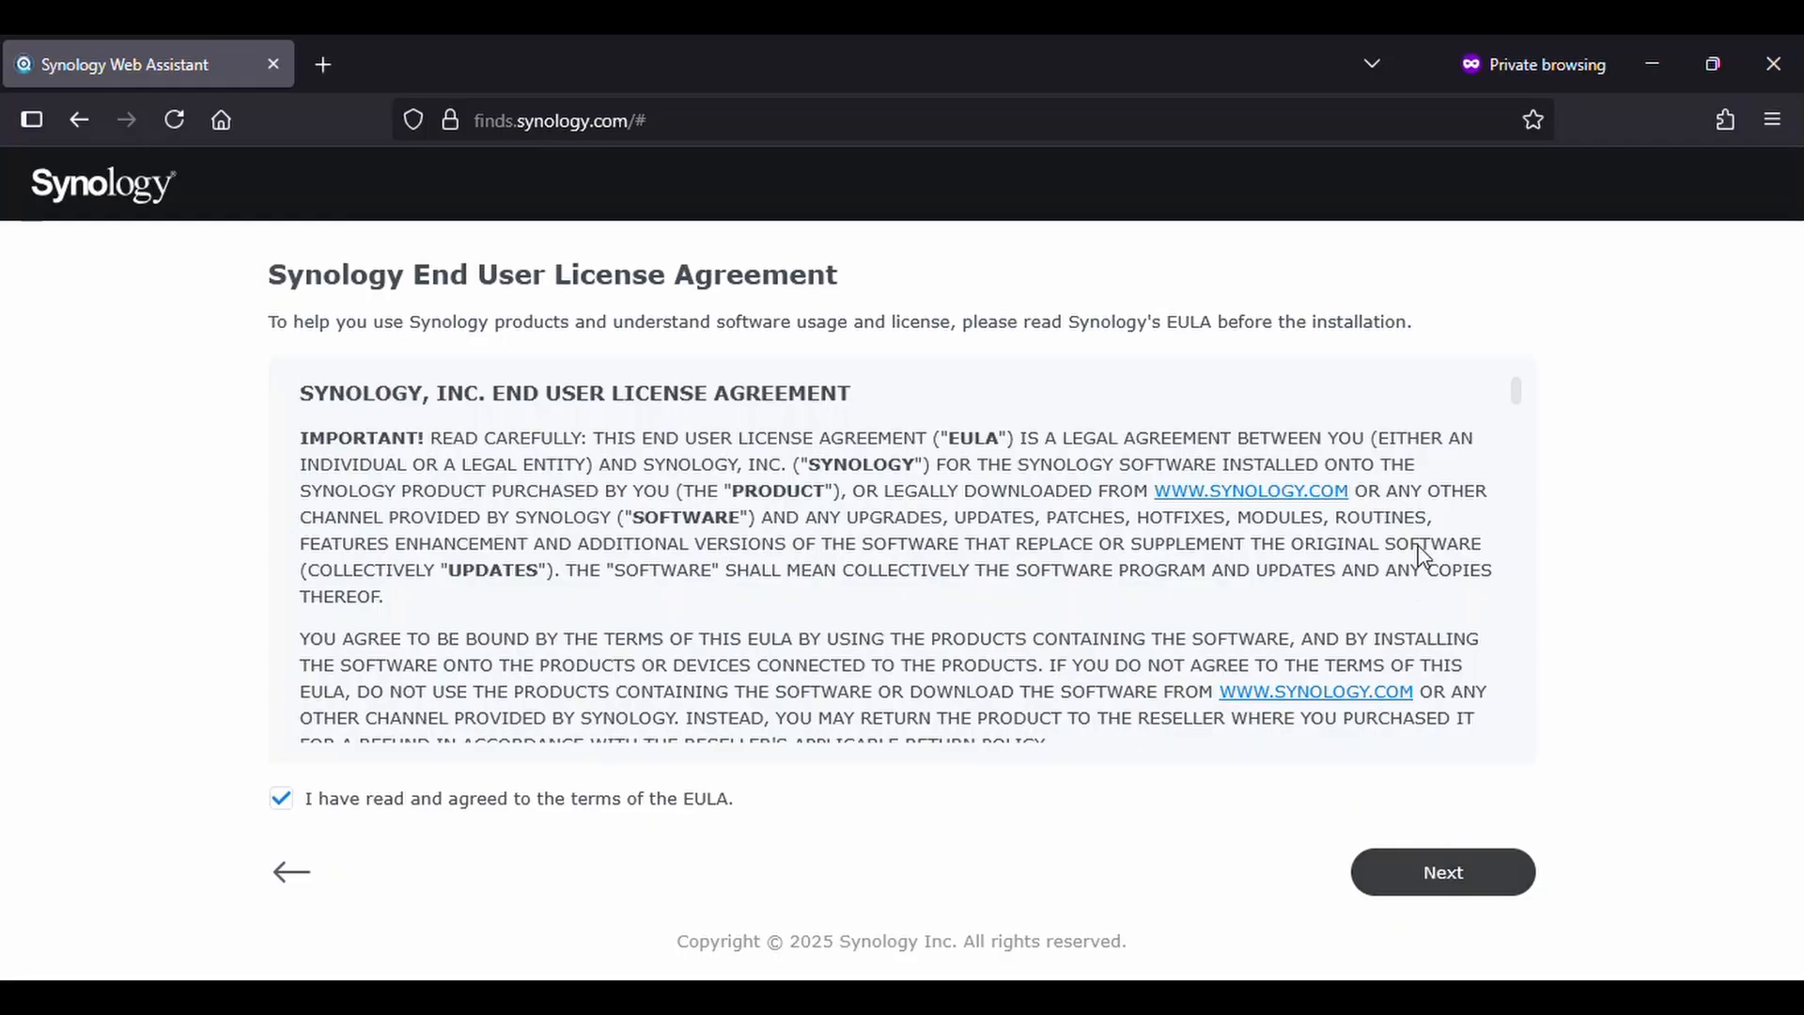
scroll(1424, 555, "down", 6)
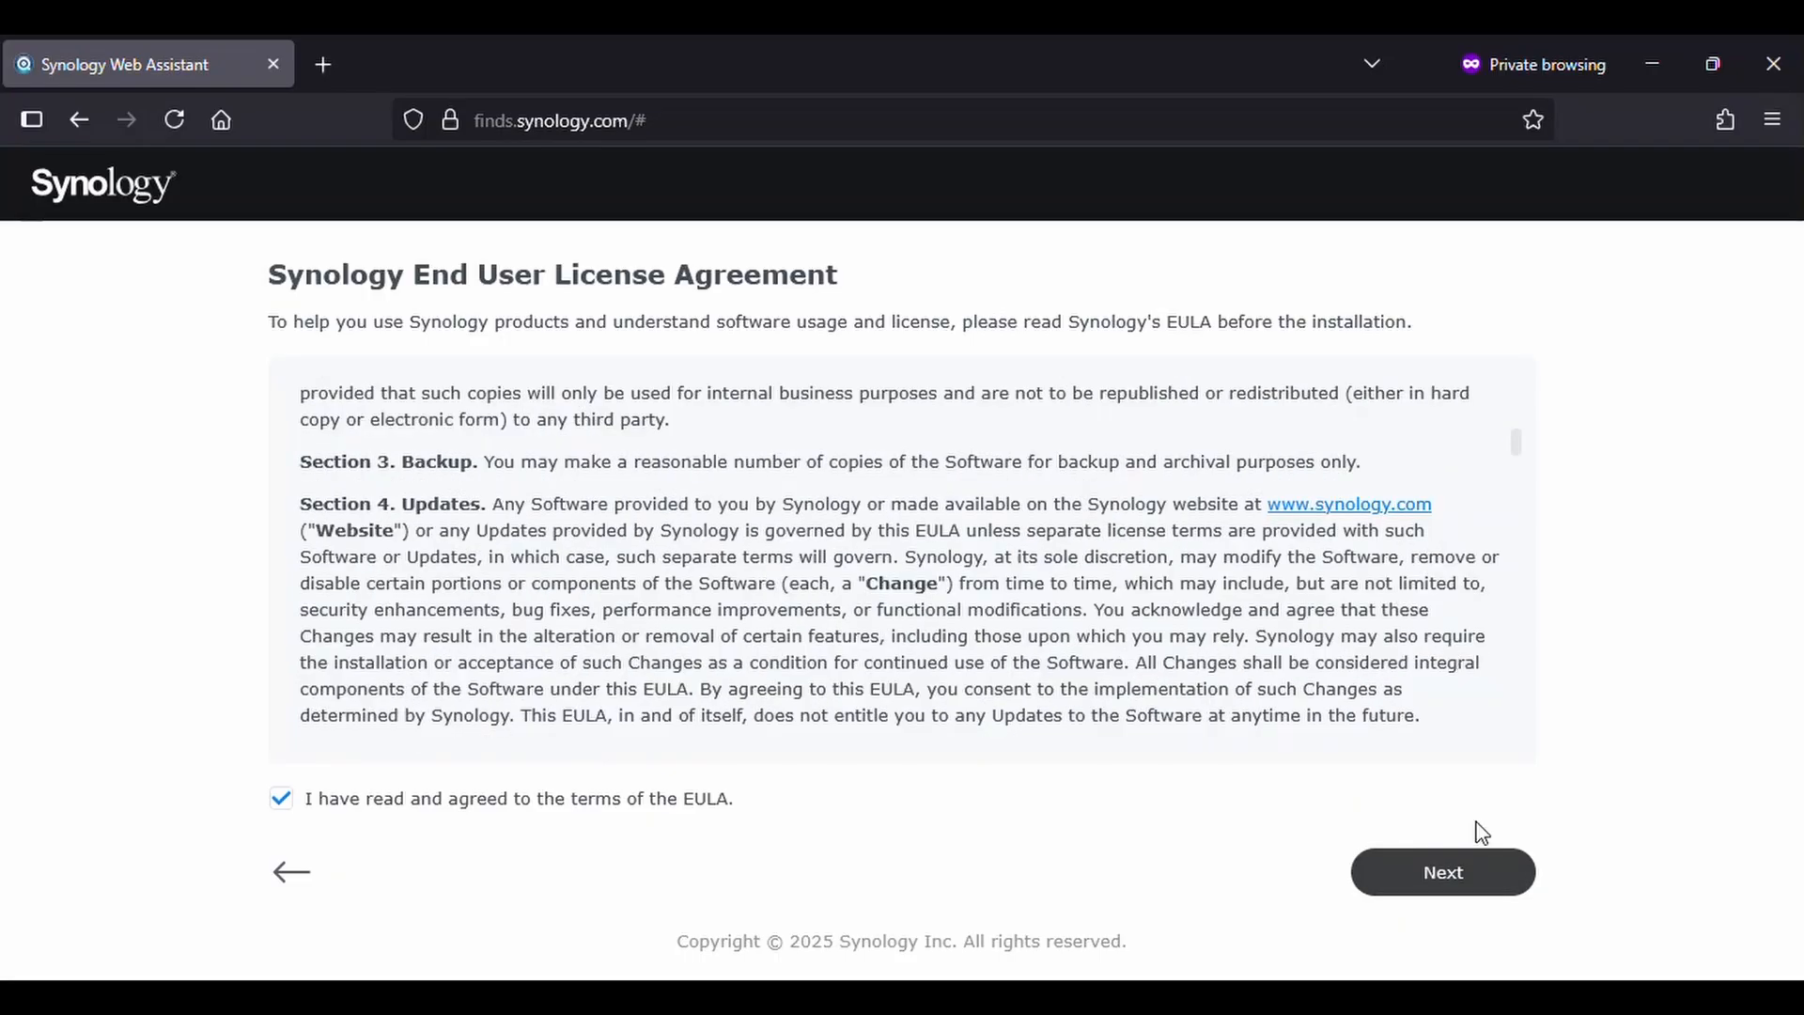
left_click(1447, 888)
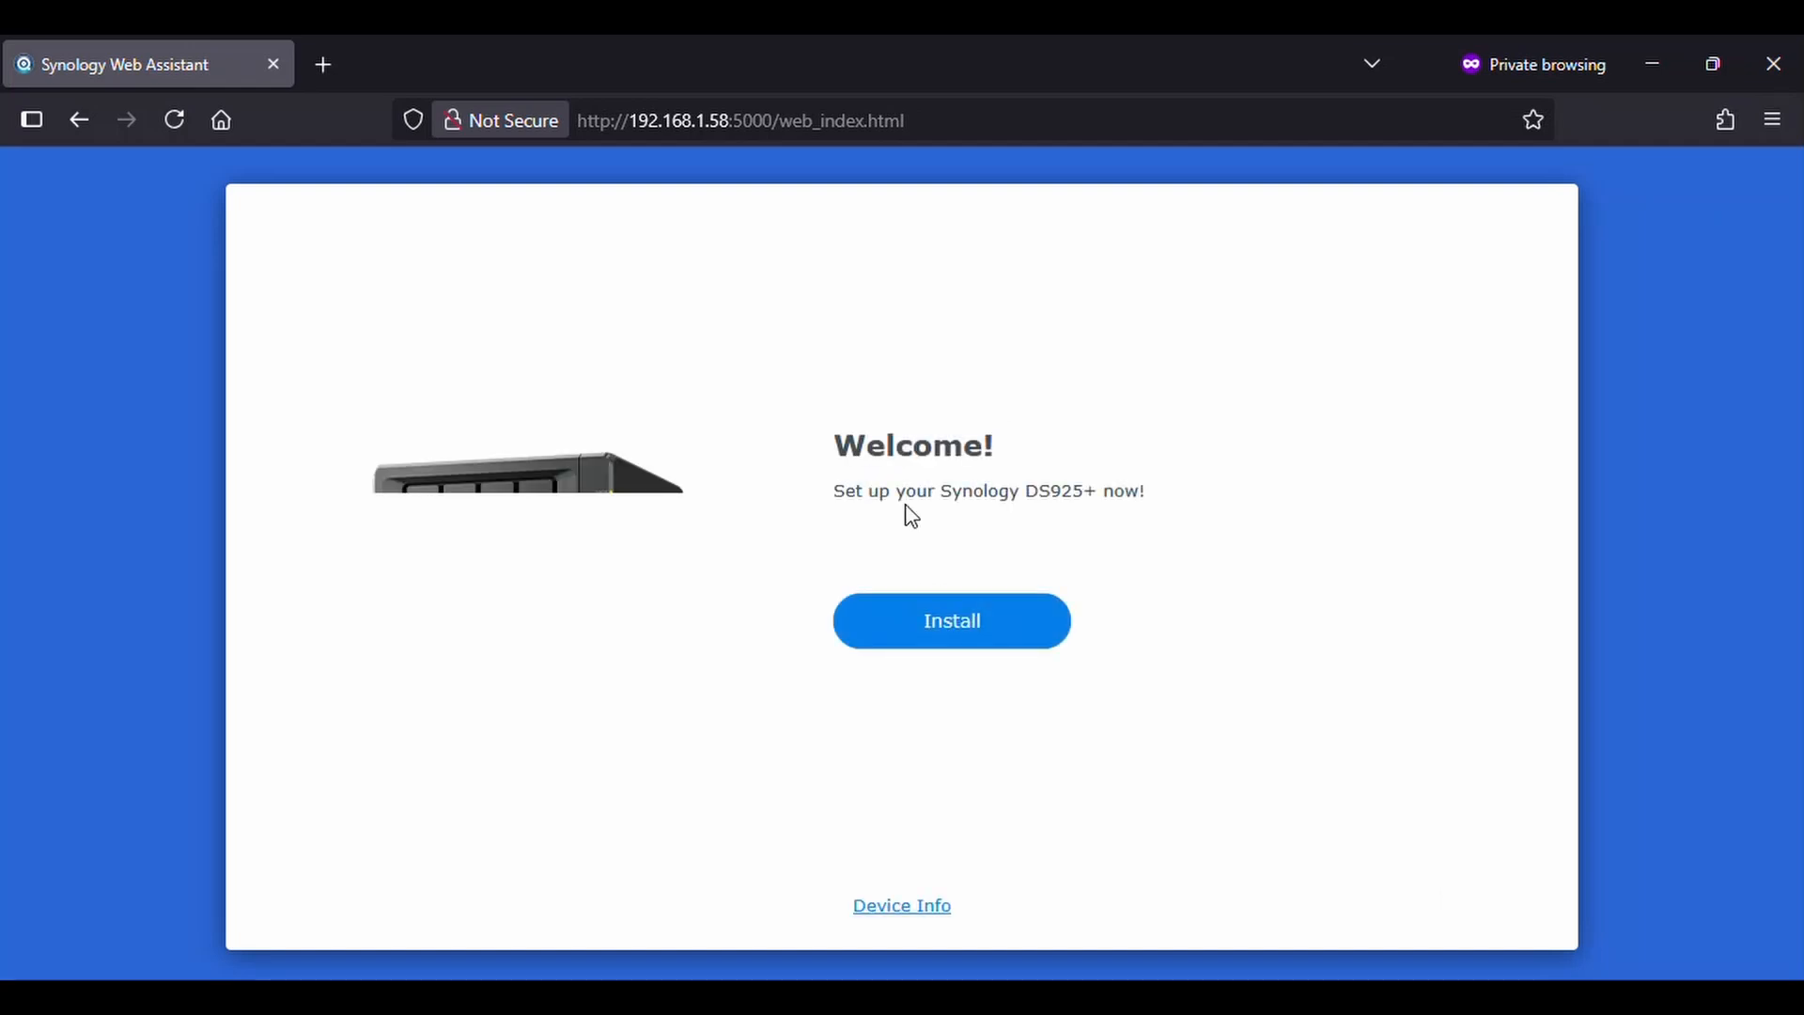
Start installing DSM with the automatic download of version 7.2.2-72806 and acknowledge that all data on the drives will be deleted
left_click(928, 631)
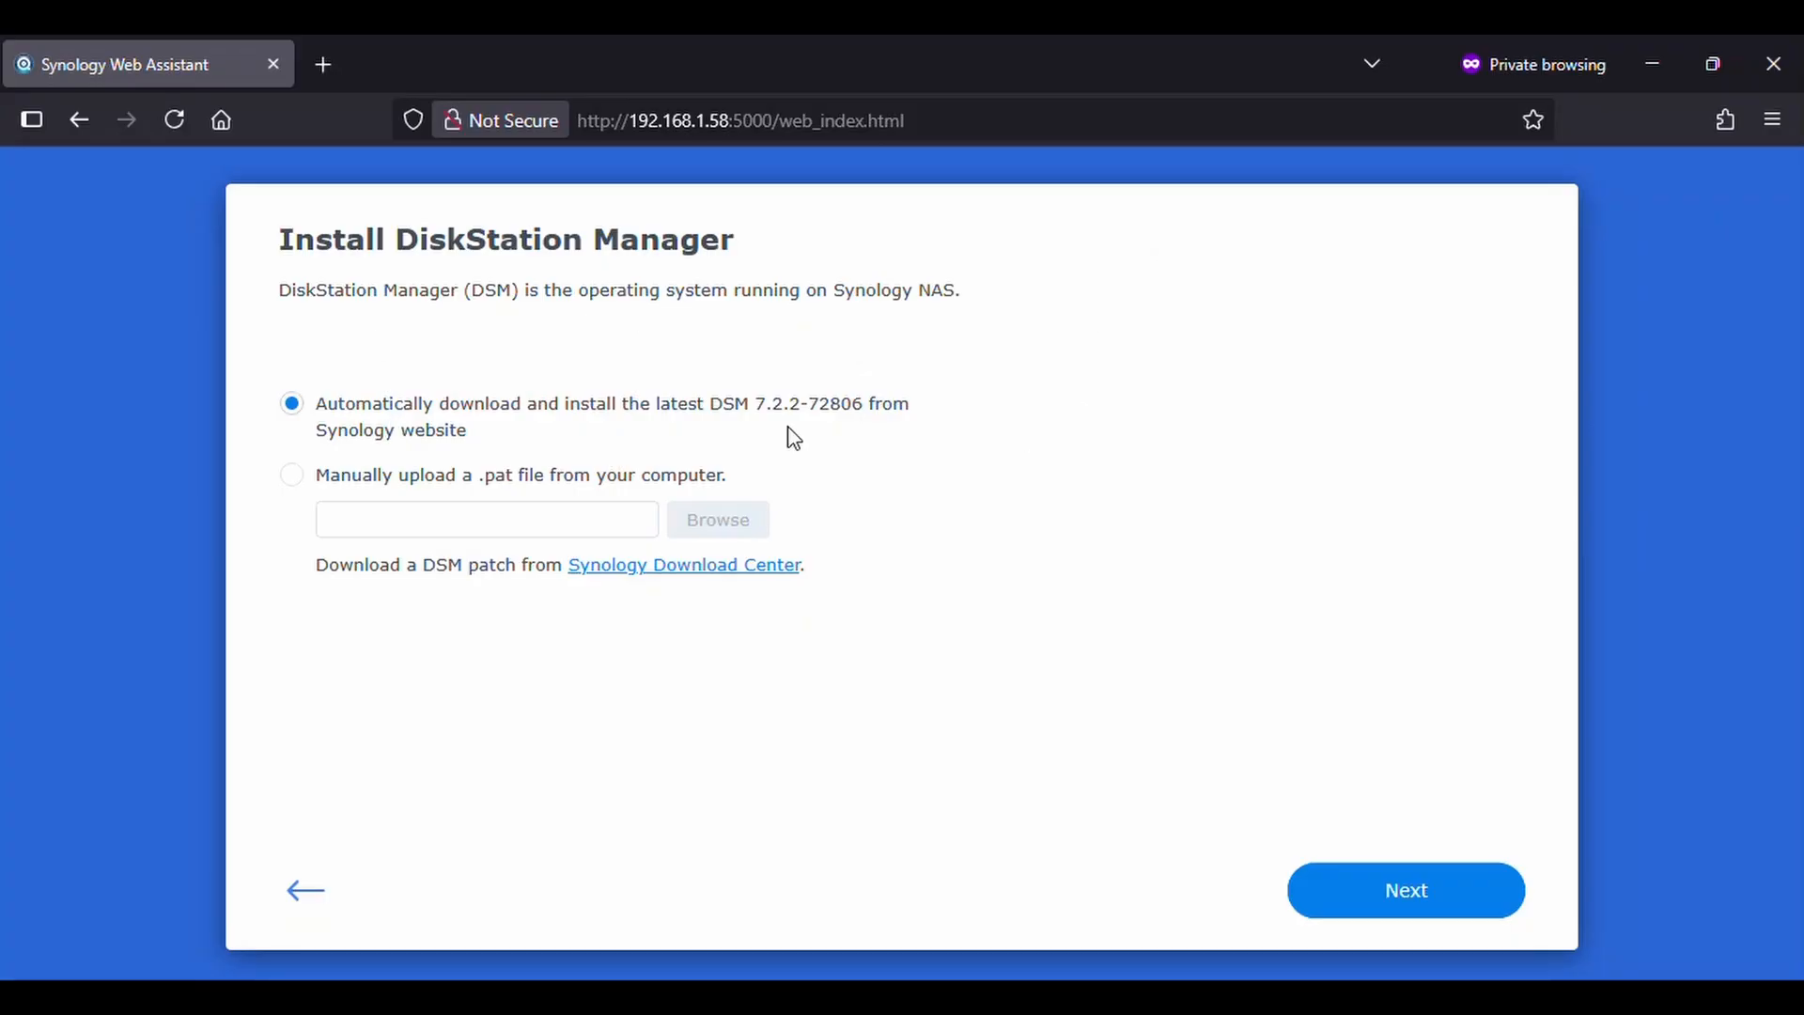
left_click(1406, 895)
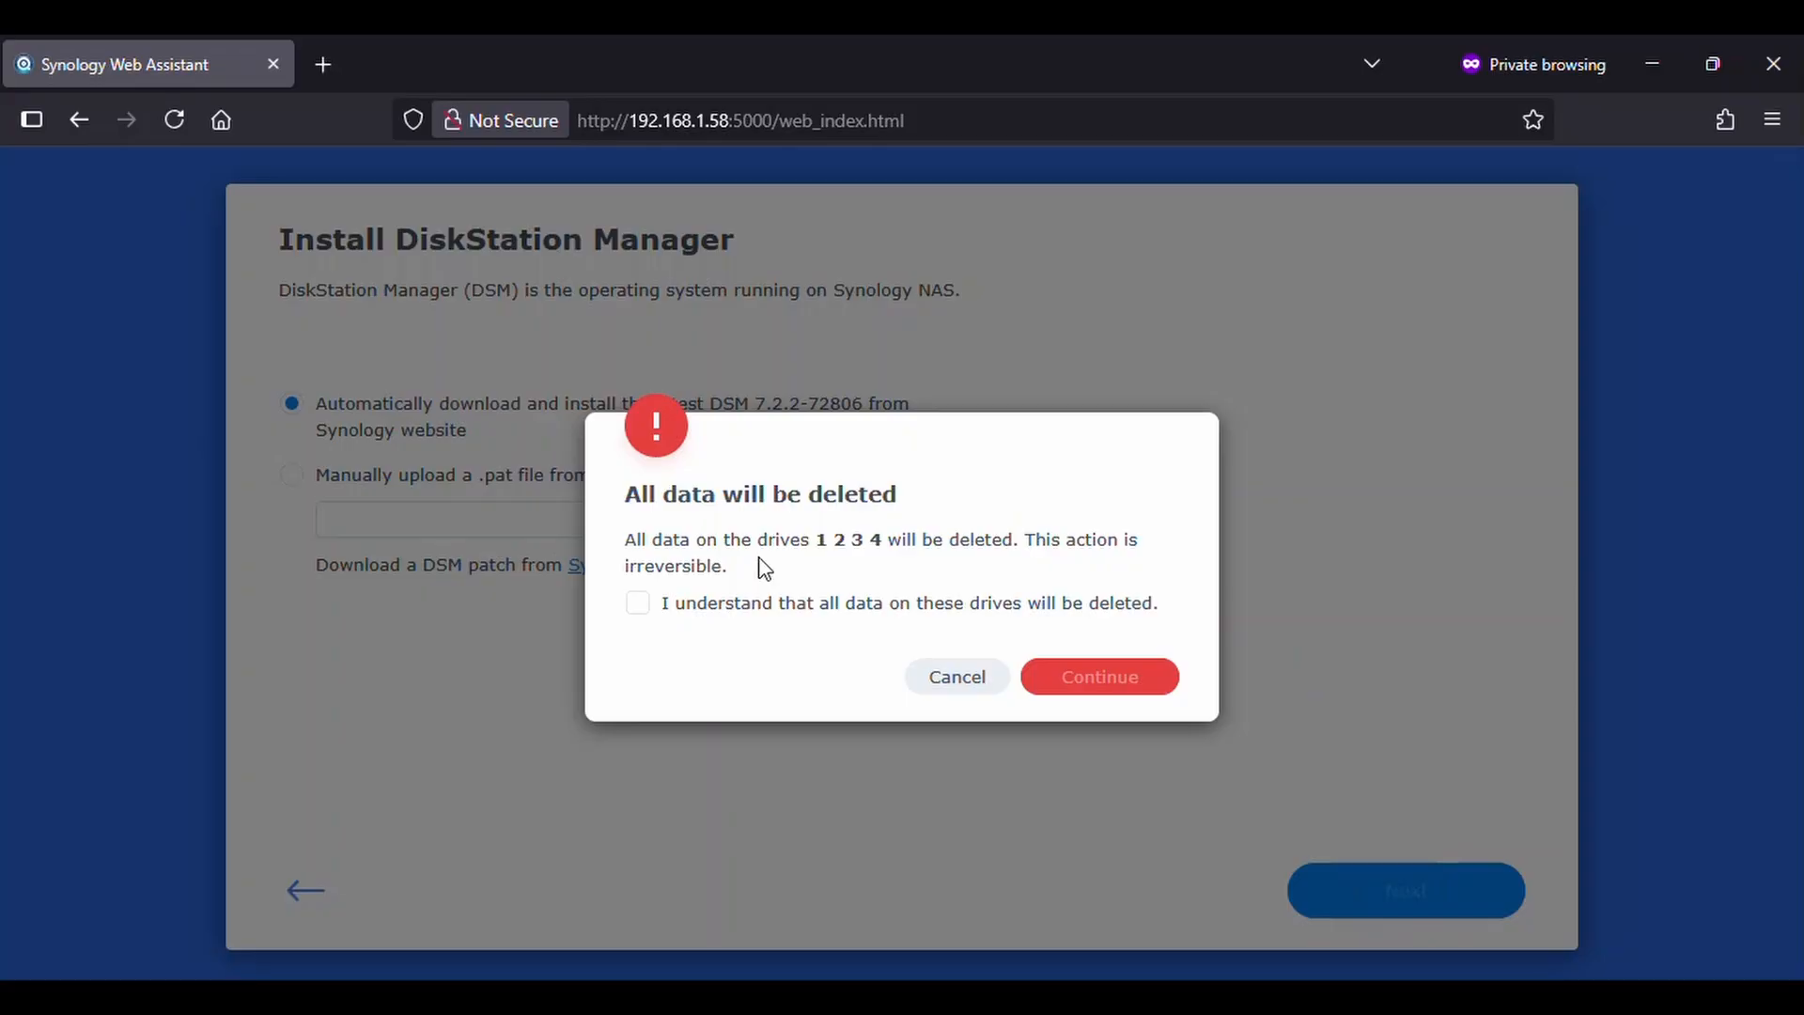
left_click(637, 604)
left_click(1107, 682)
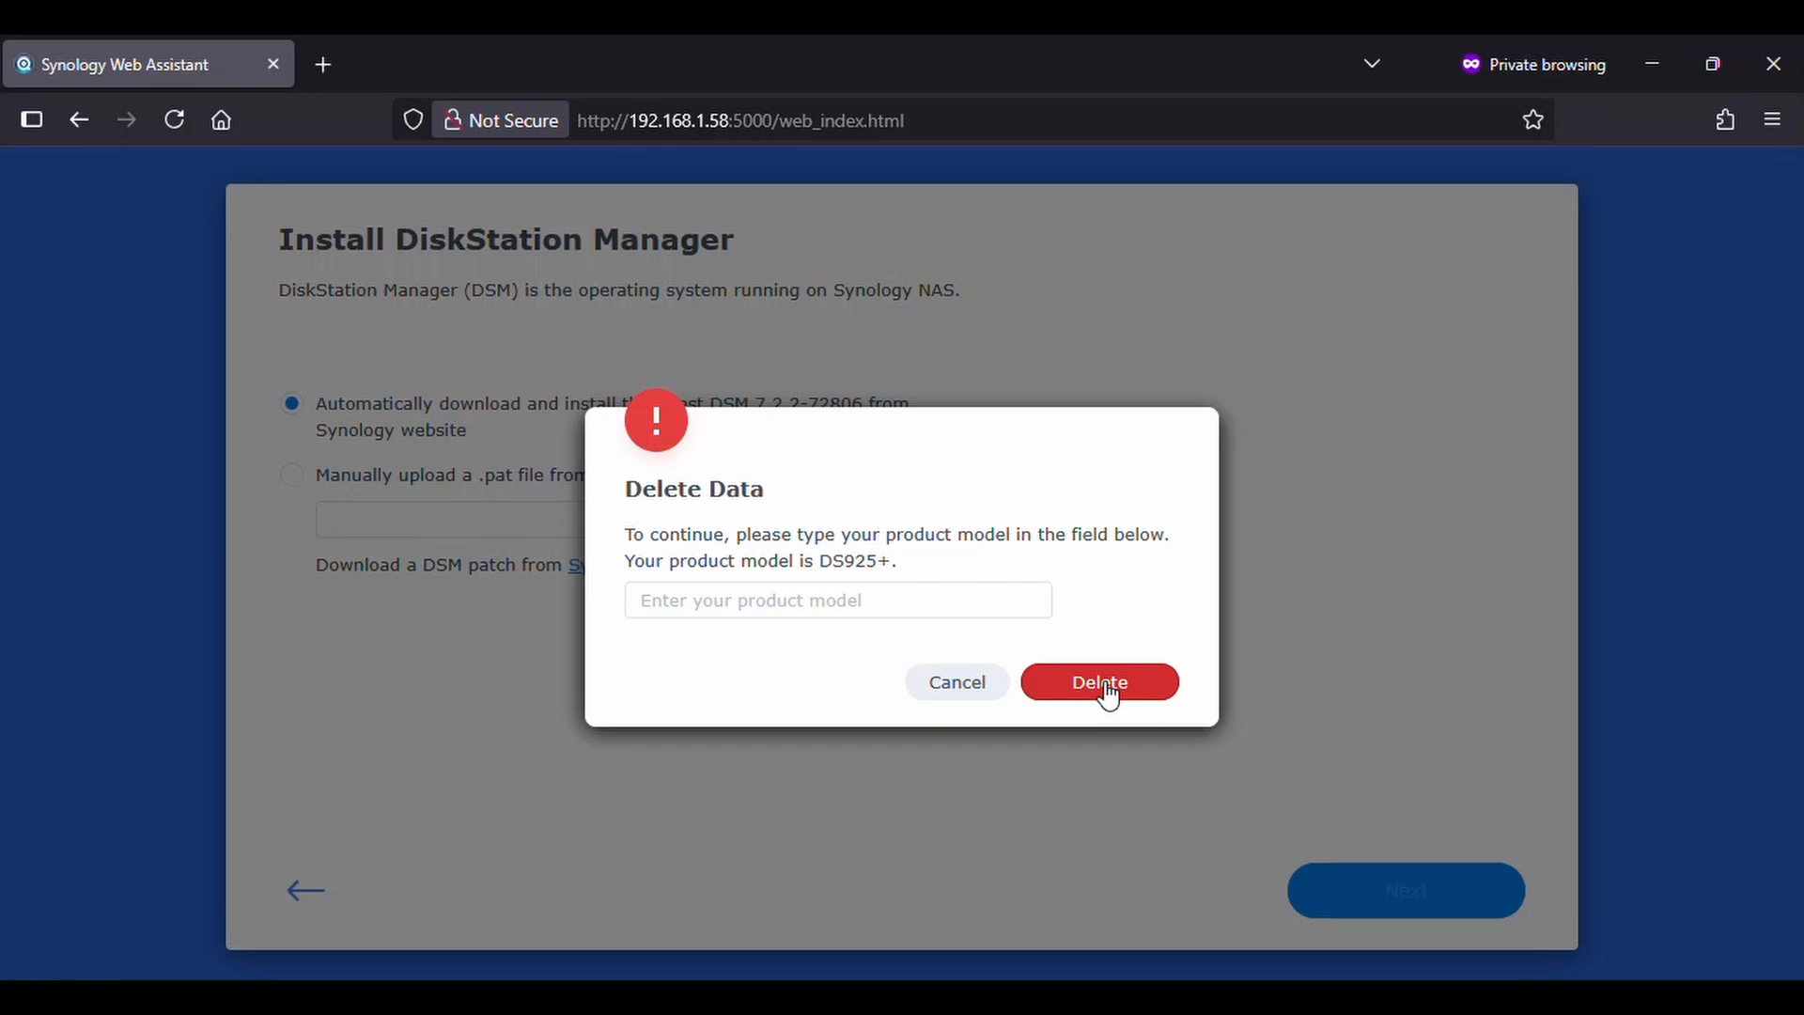
Confirm the data deletion by entering the product model DS925+
left_click(735, 599)
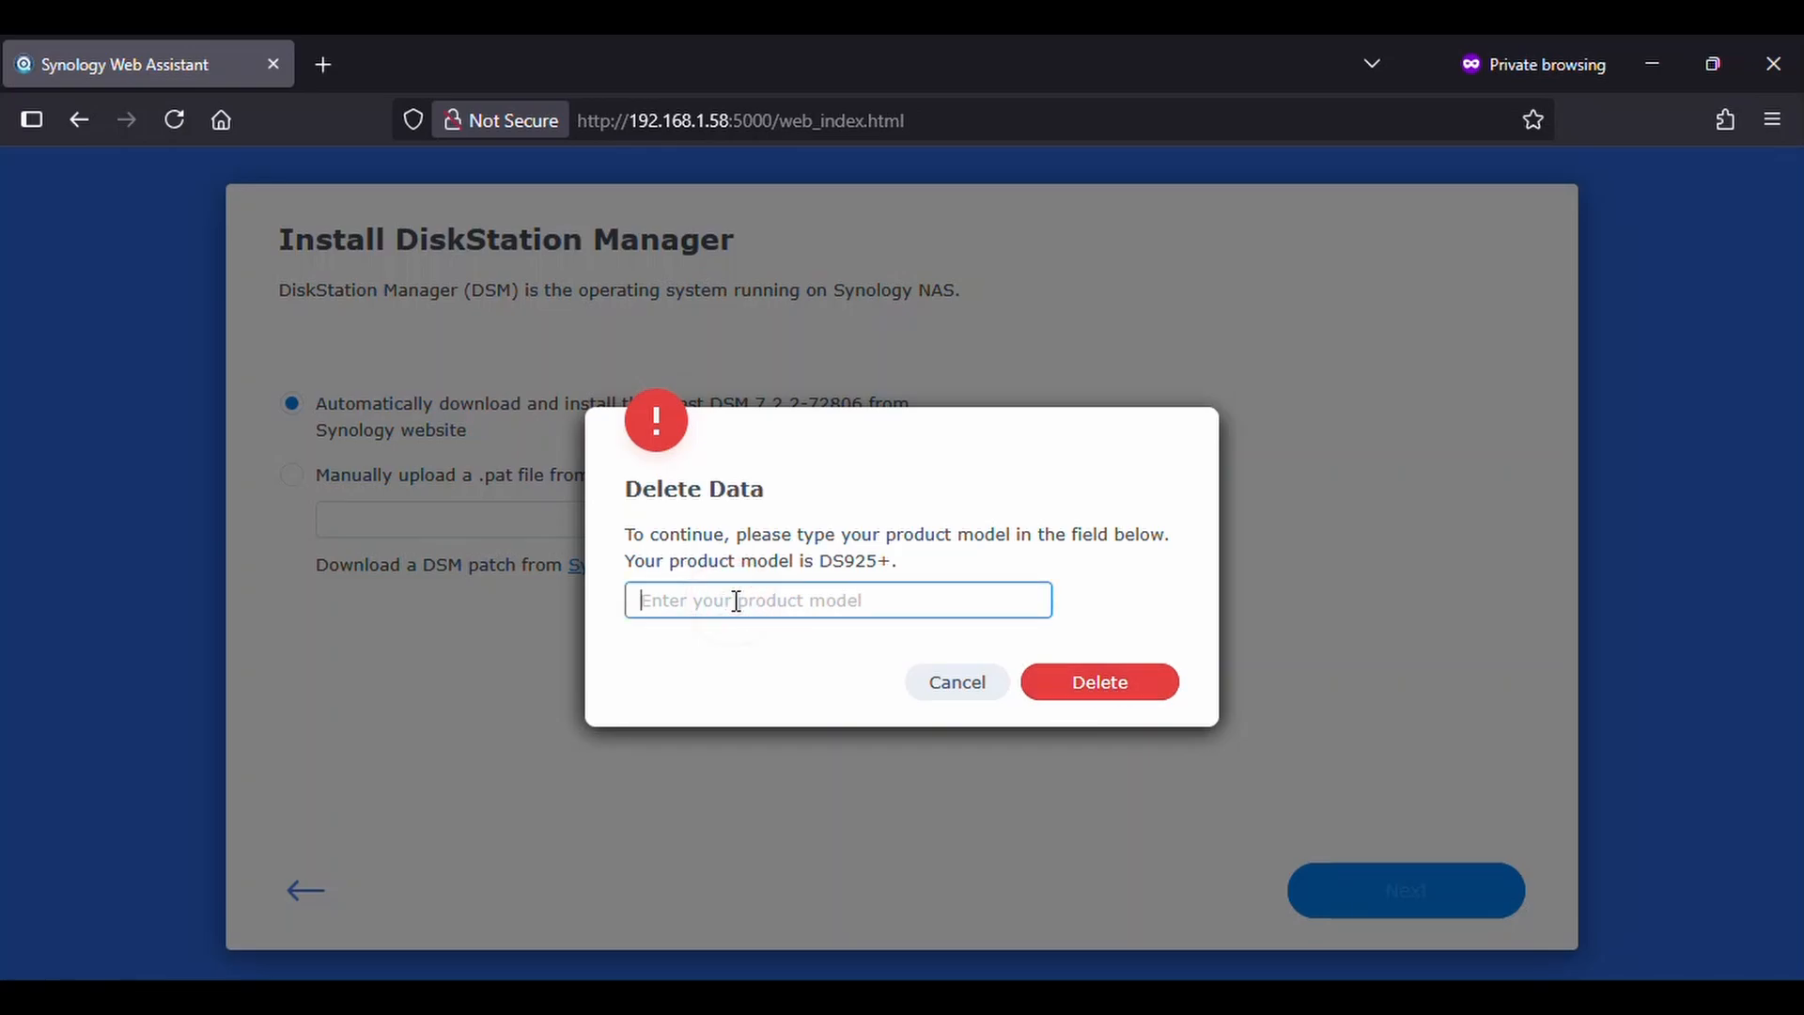
type("DS")
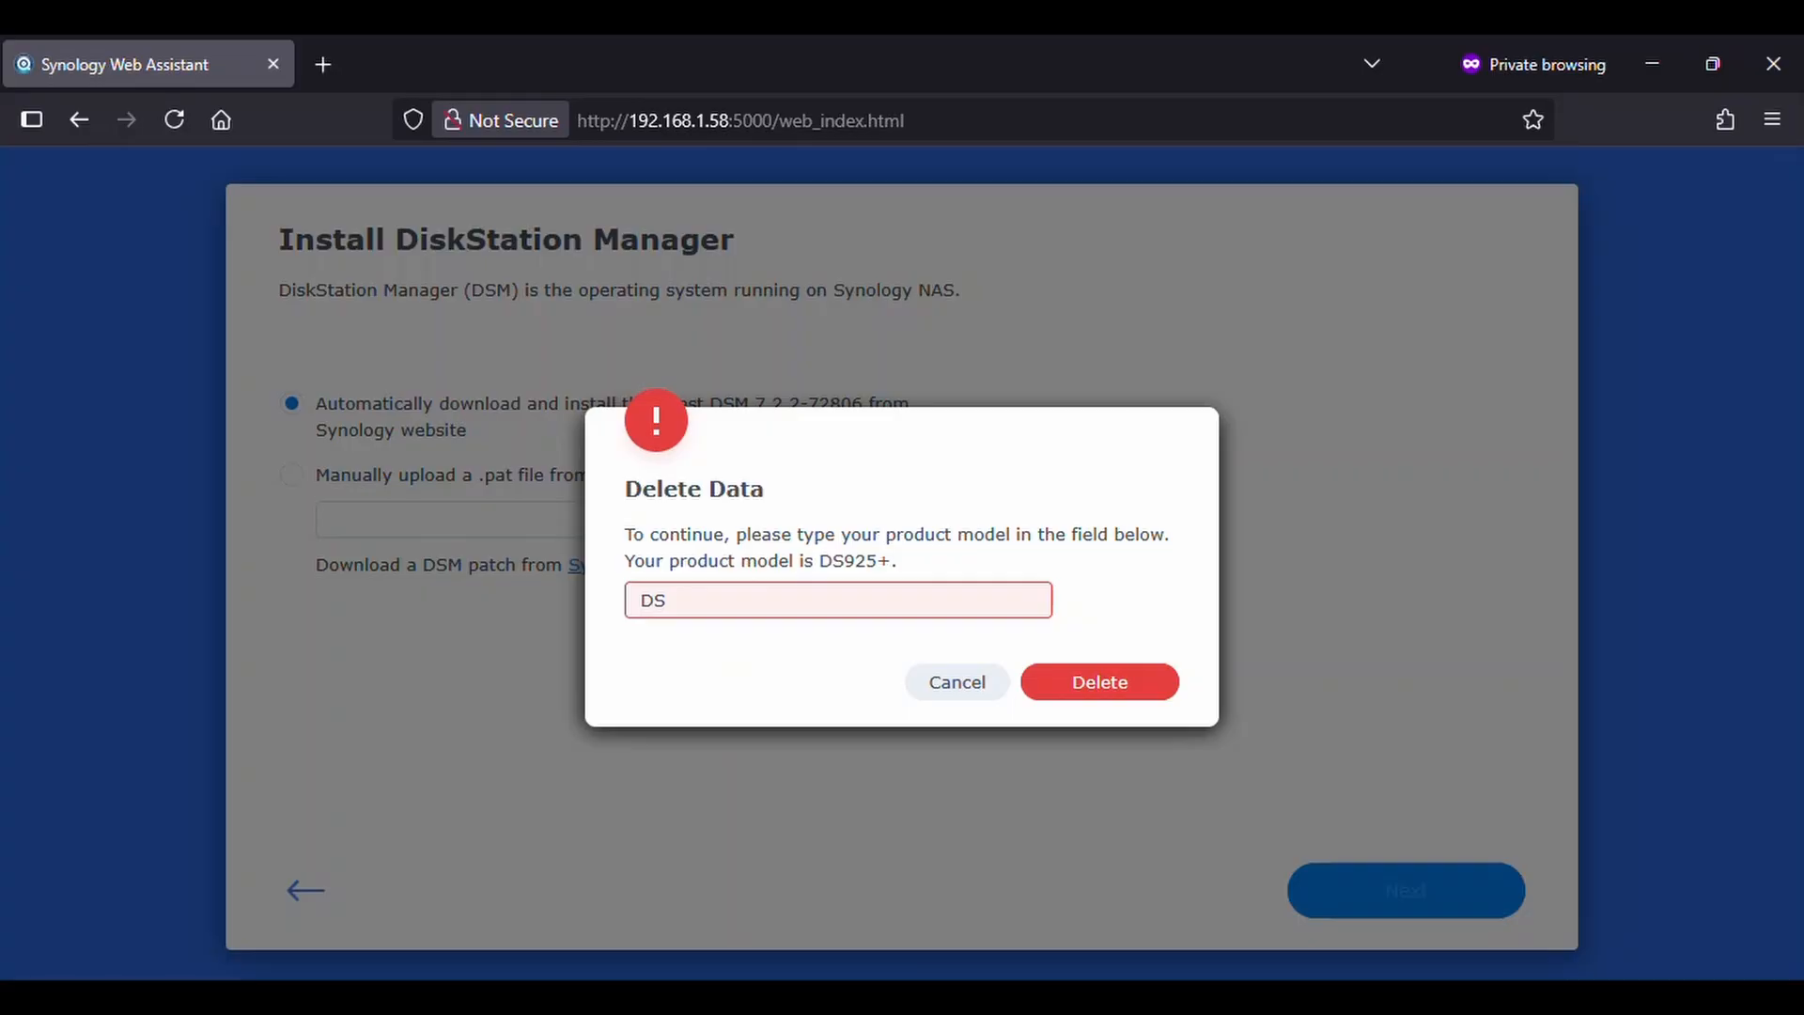
type("925+")
left_click(1100, 686)
left_click(1101, 686)
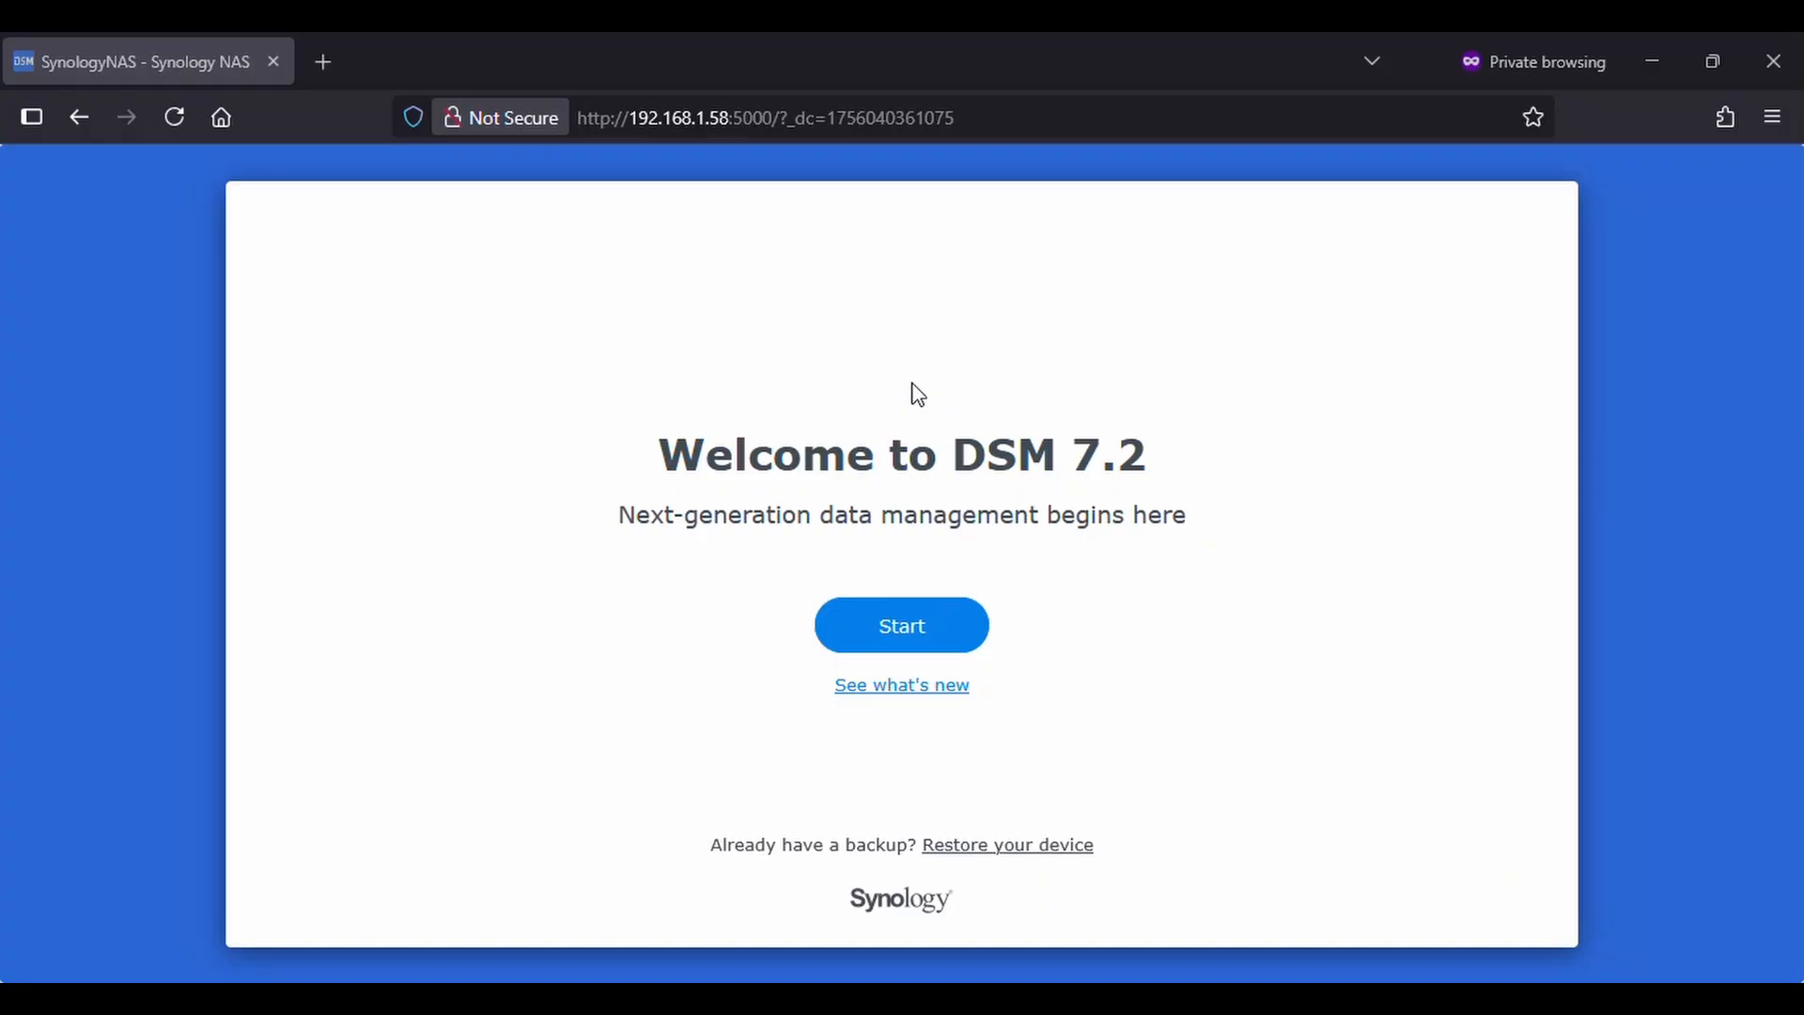
Start the DSM 7.2 setup, name the device Family-NAS and enter the administrator account name
left_click(900, 610)
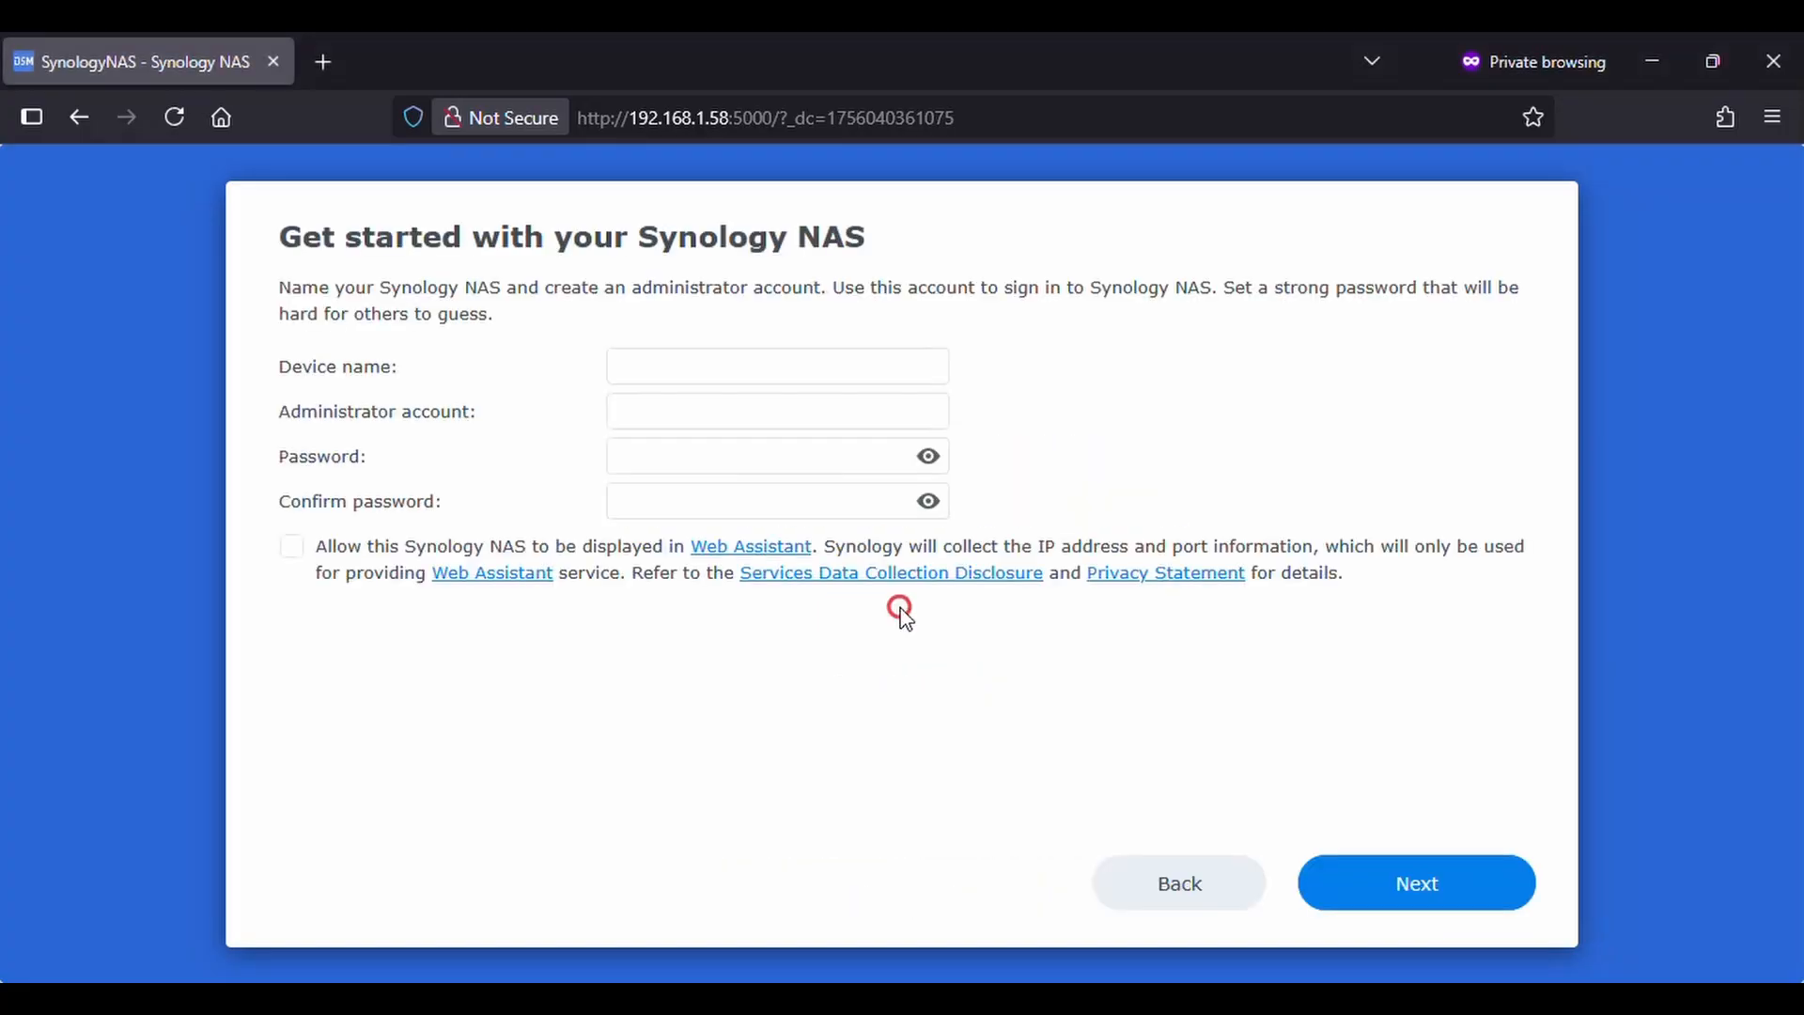
left_click(668, 359)
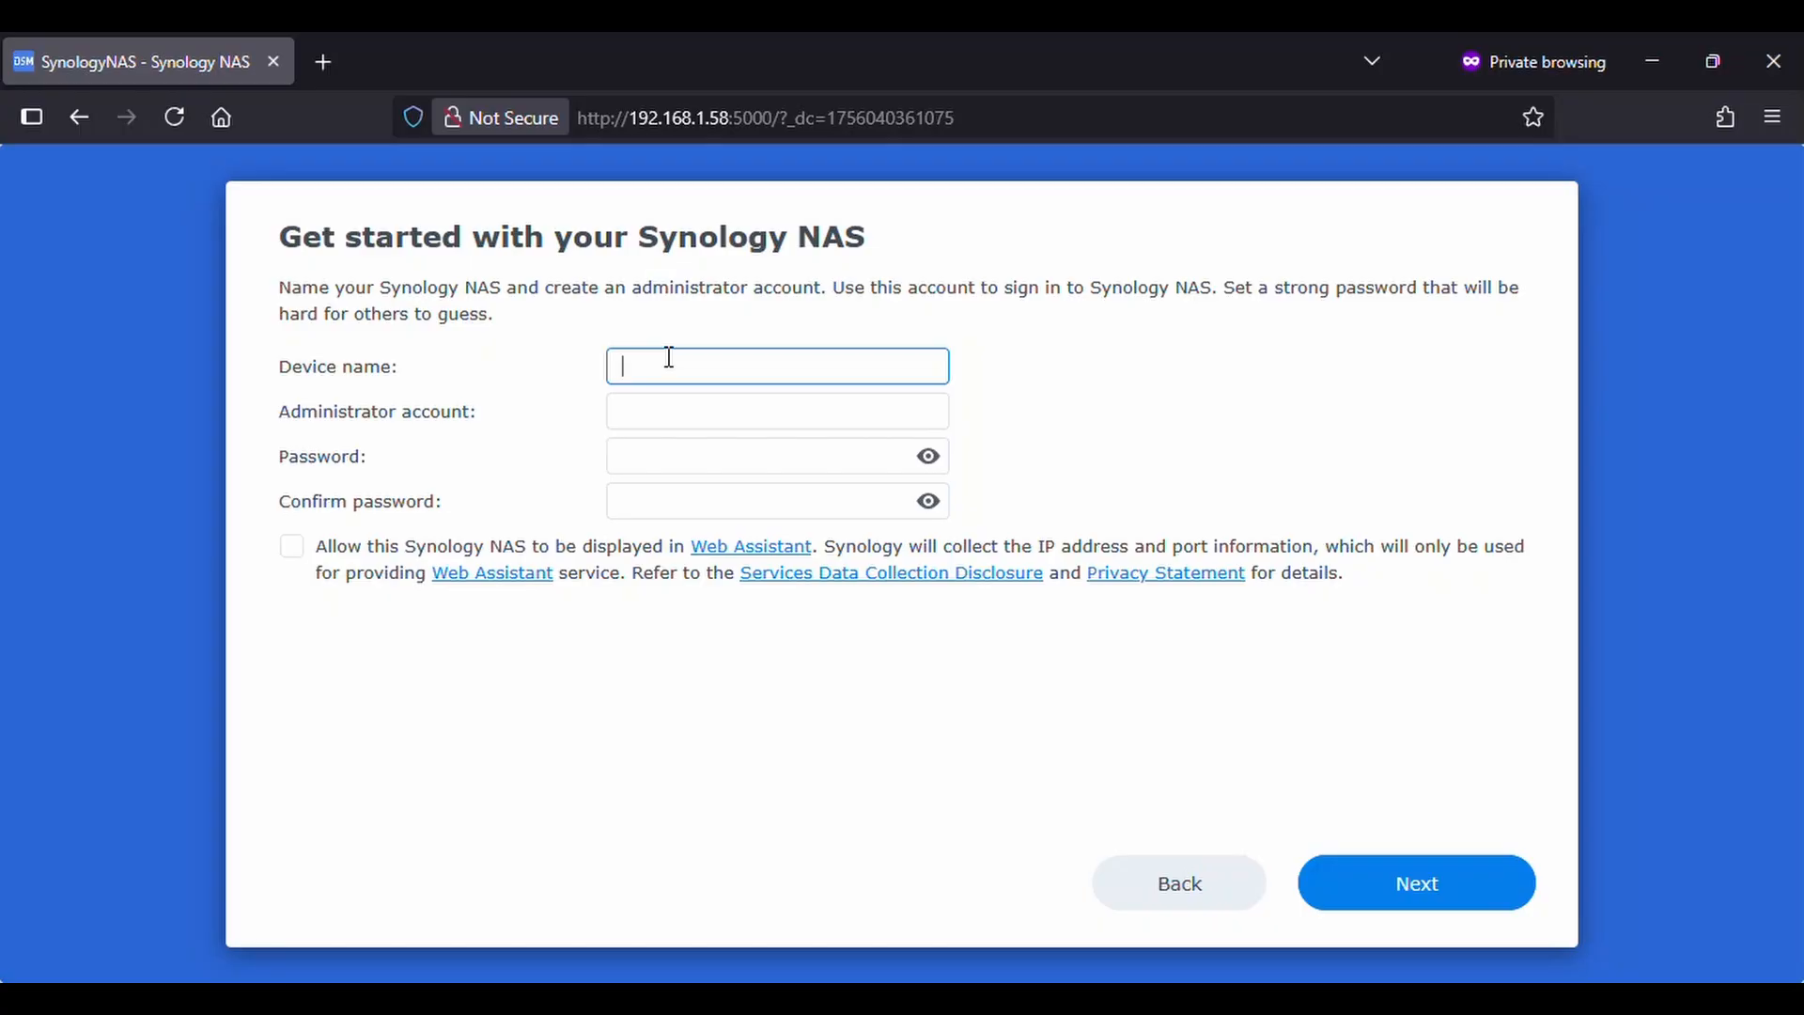
type("Family-NAS")
left_click(795, 404)
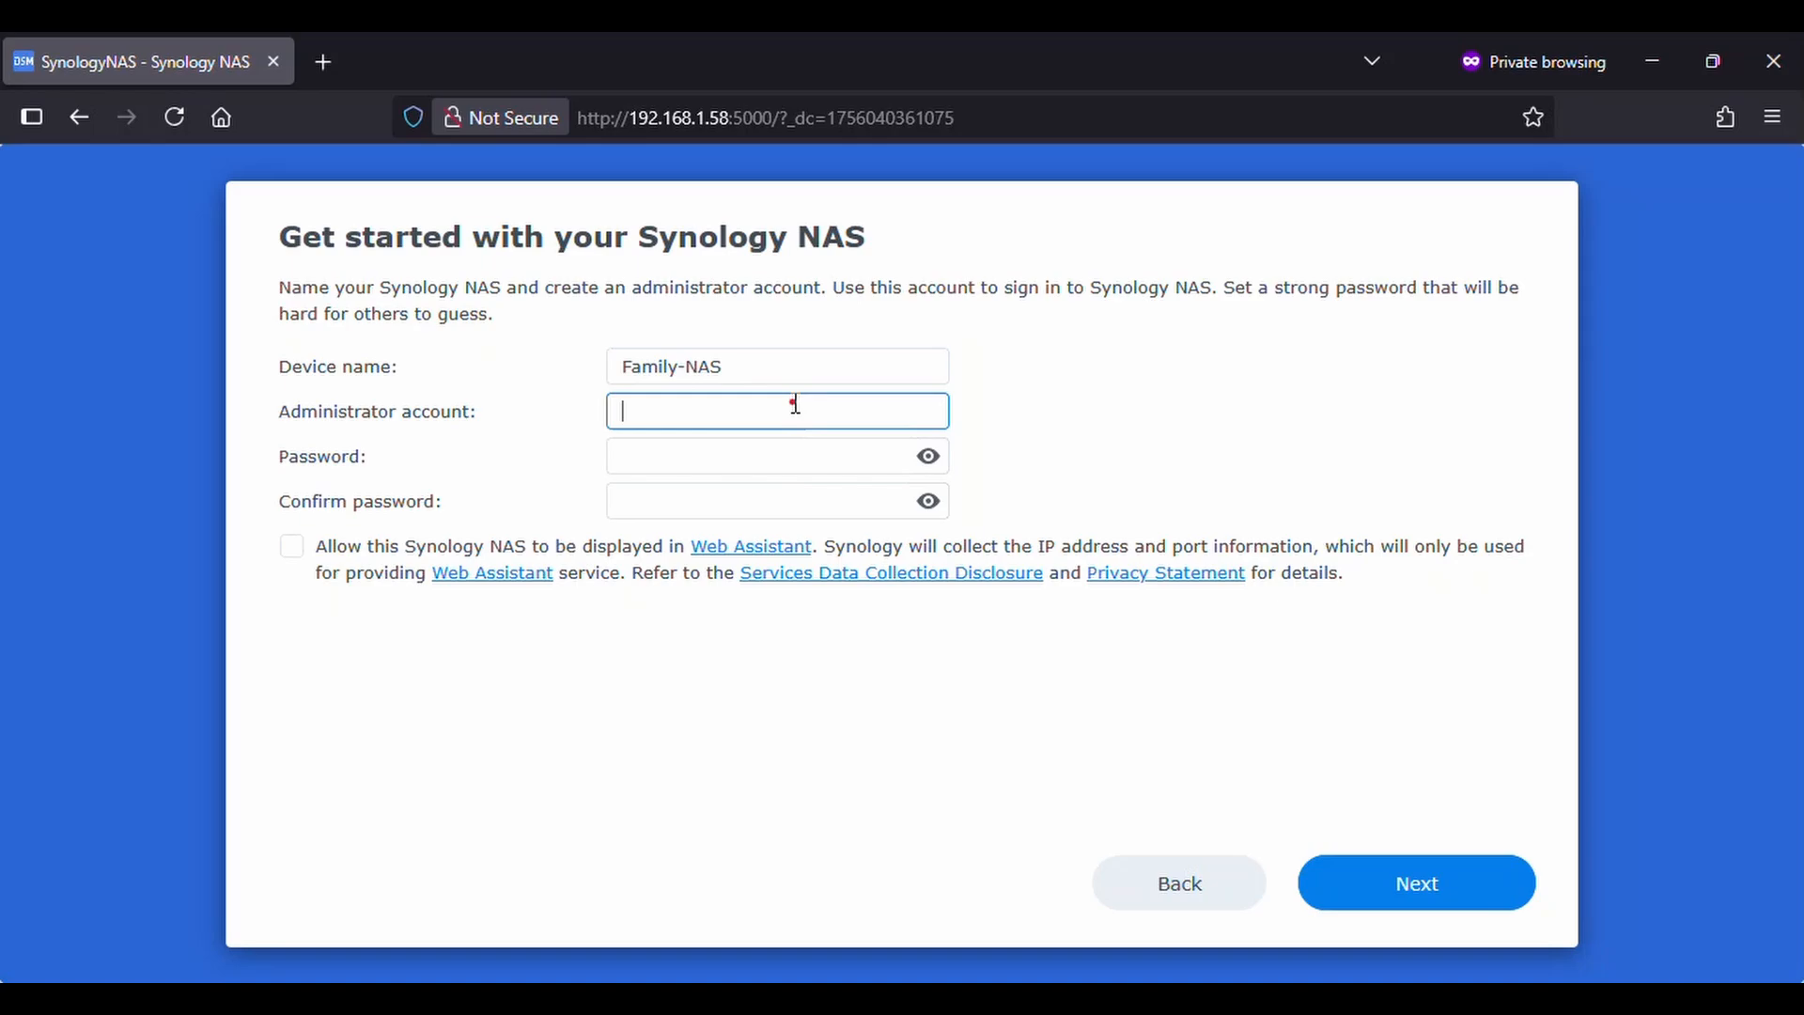
type("********")
Paste the administrator password into the password and confirmation fields and submit the account details
key("Tab")
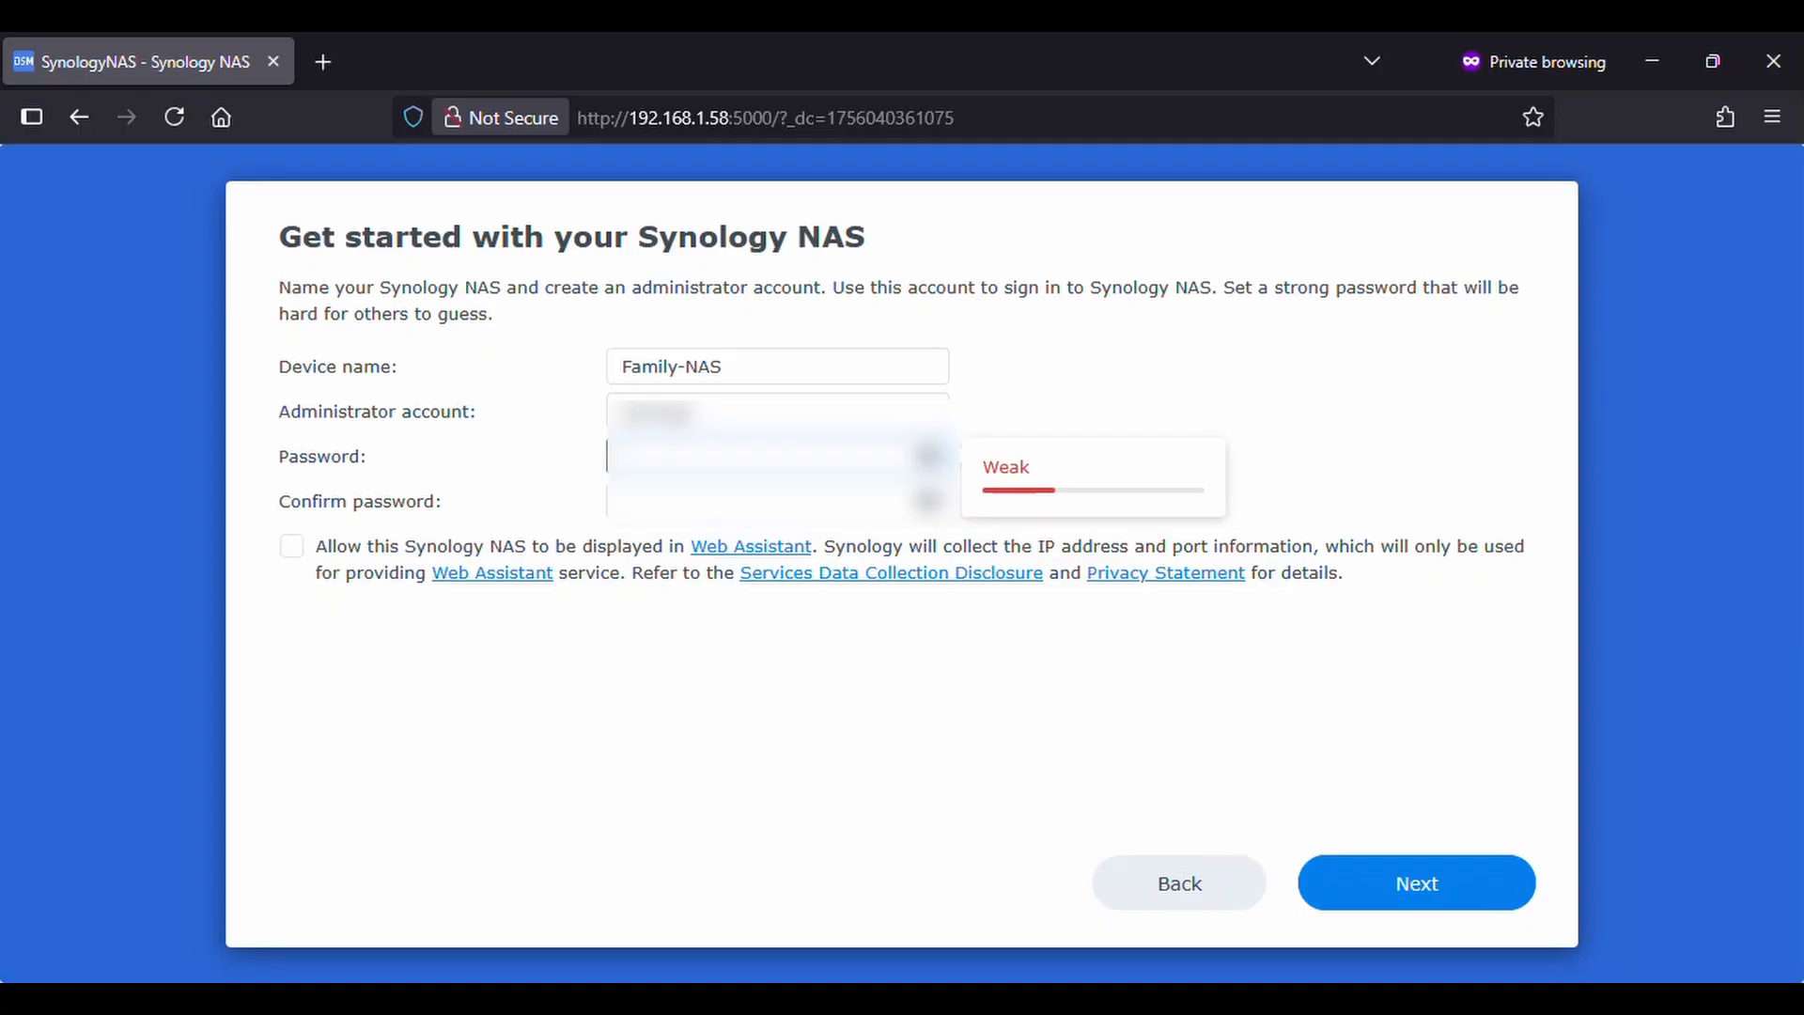
key("alt+Tab")
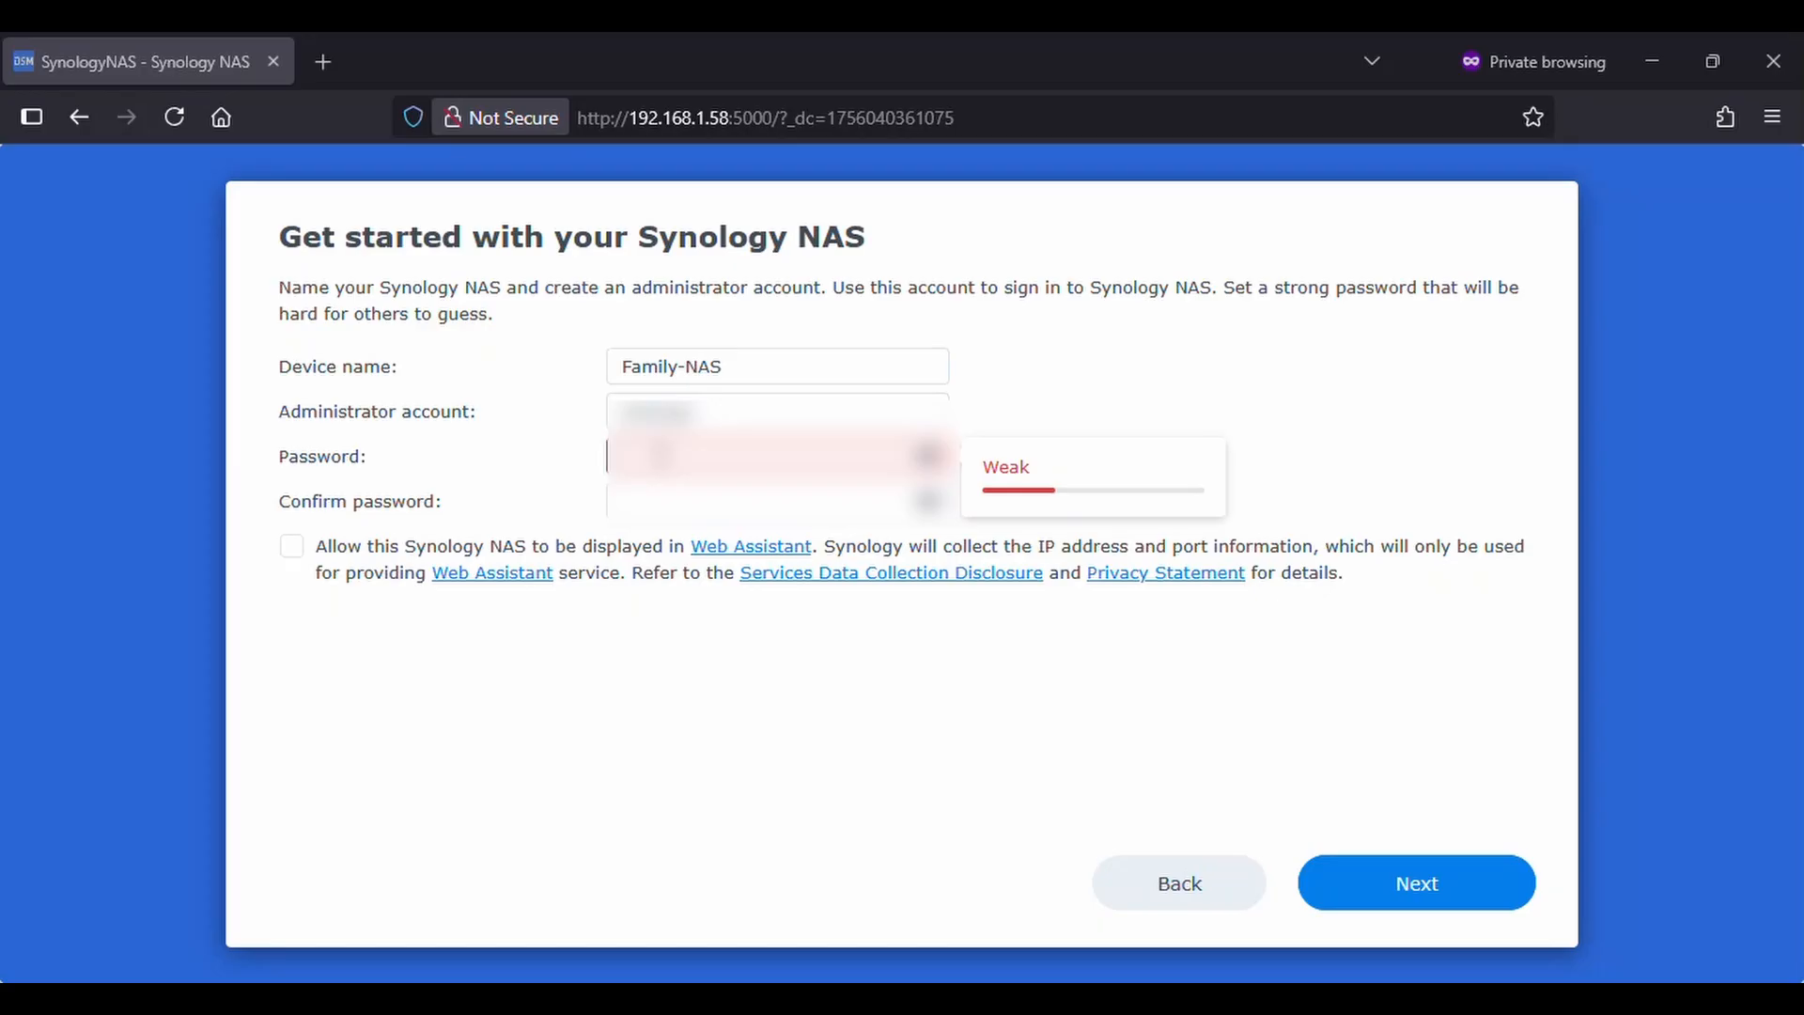
left_click(660, 455)
key("ctrl+v")
left_click(690, 506)
key("ctrl+v")
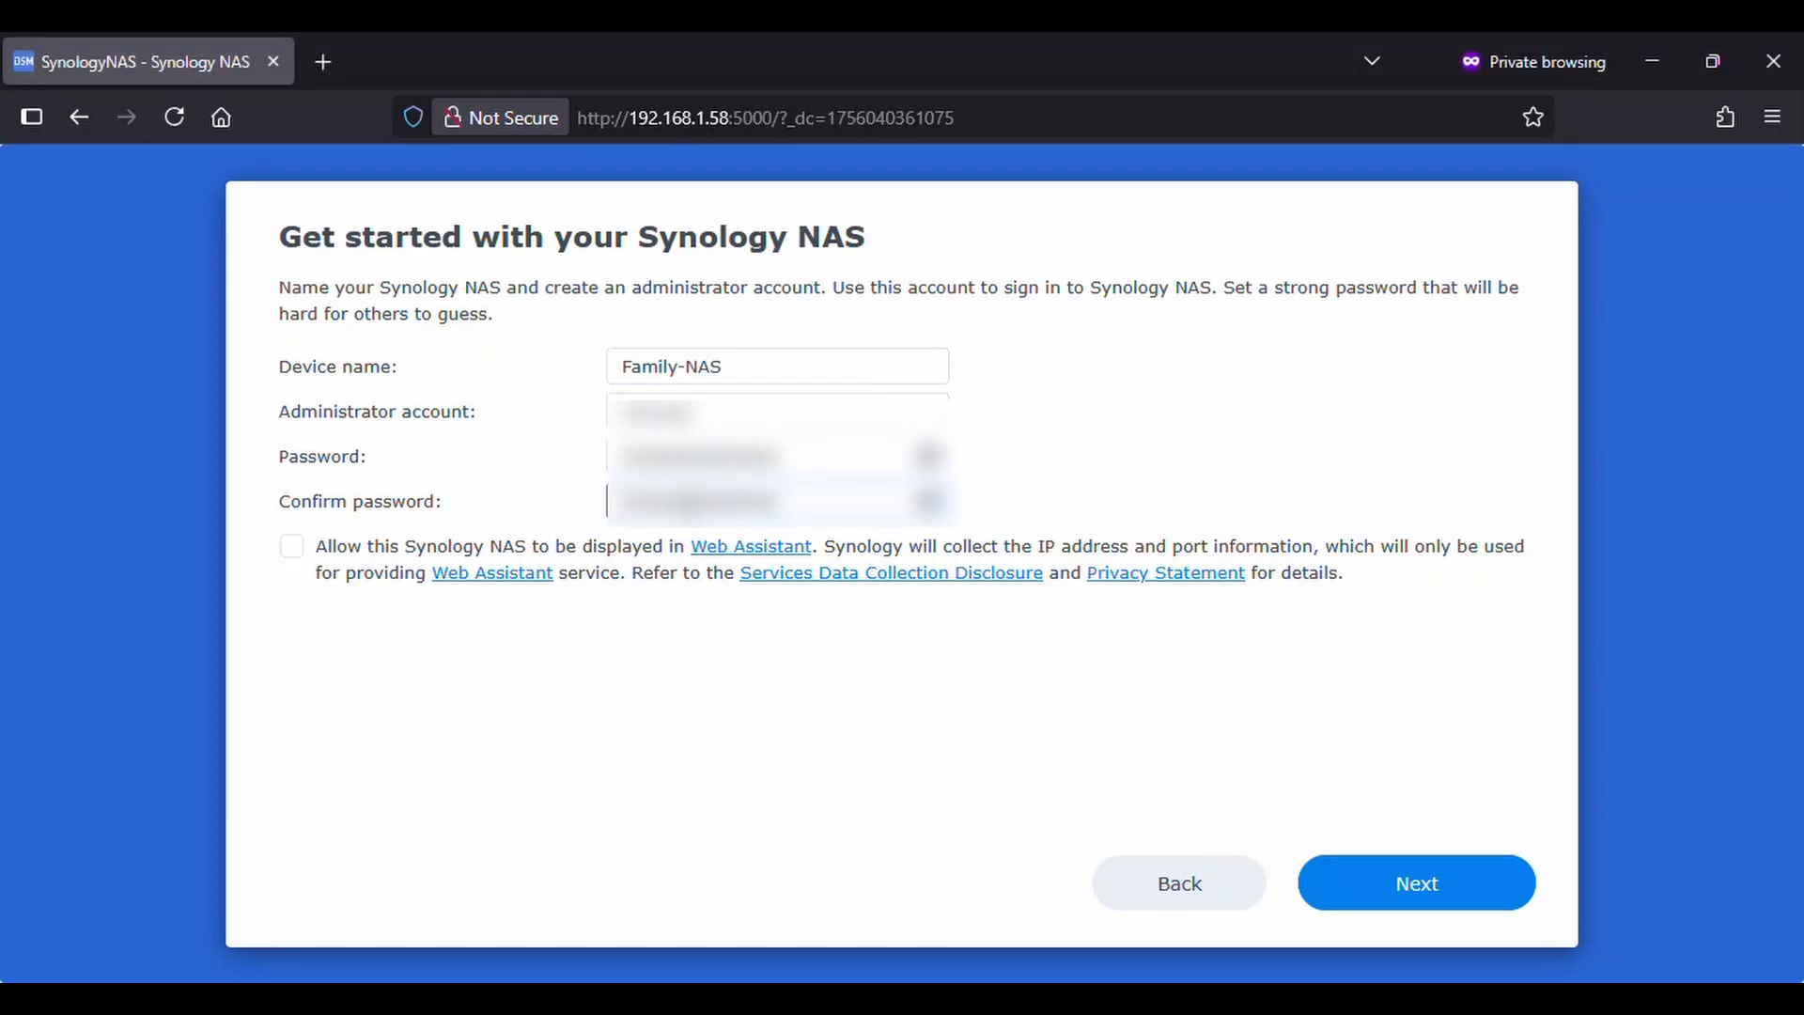
left_click(1448, 905)
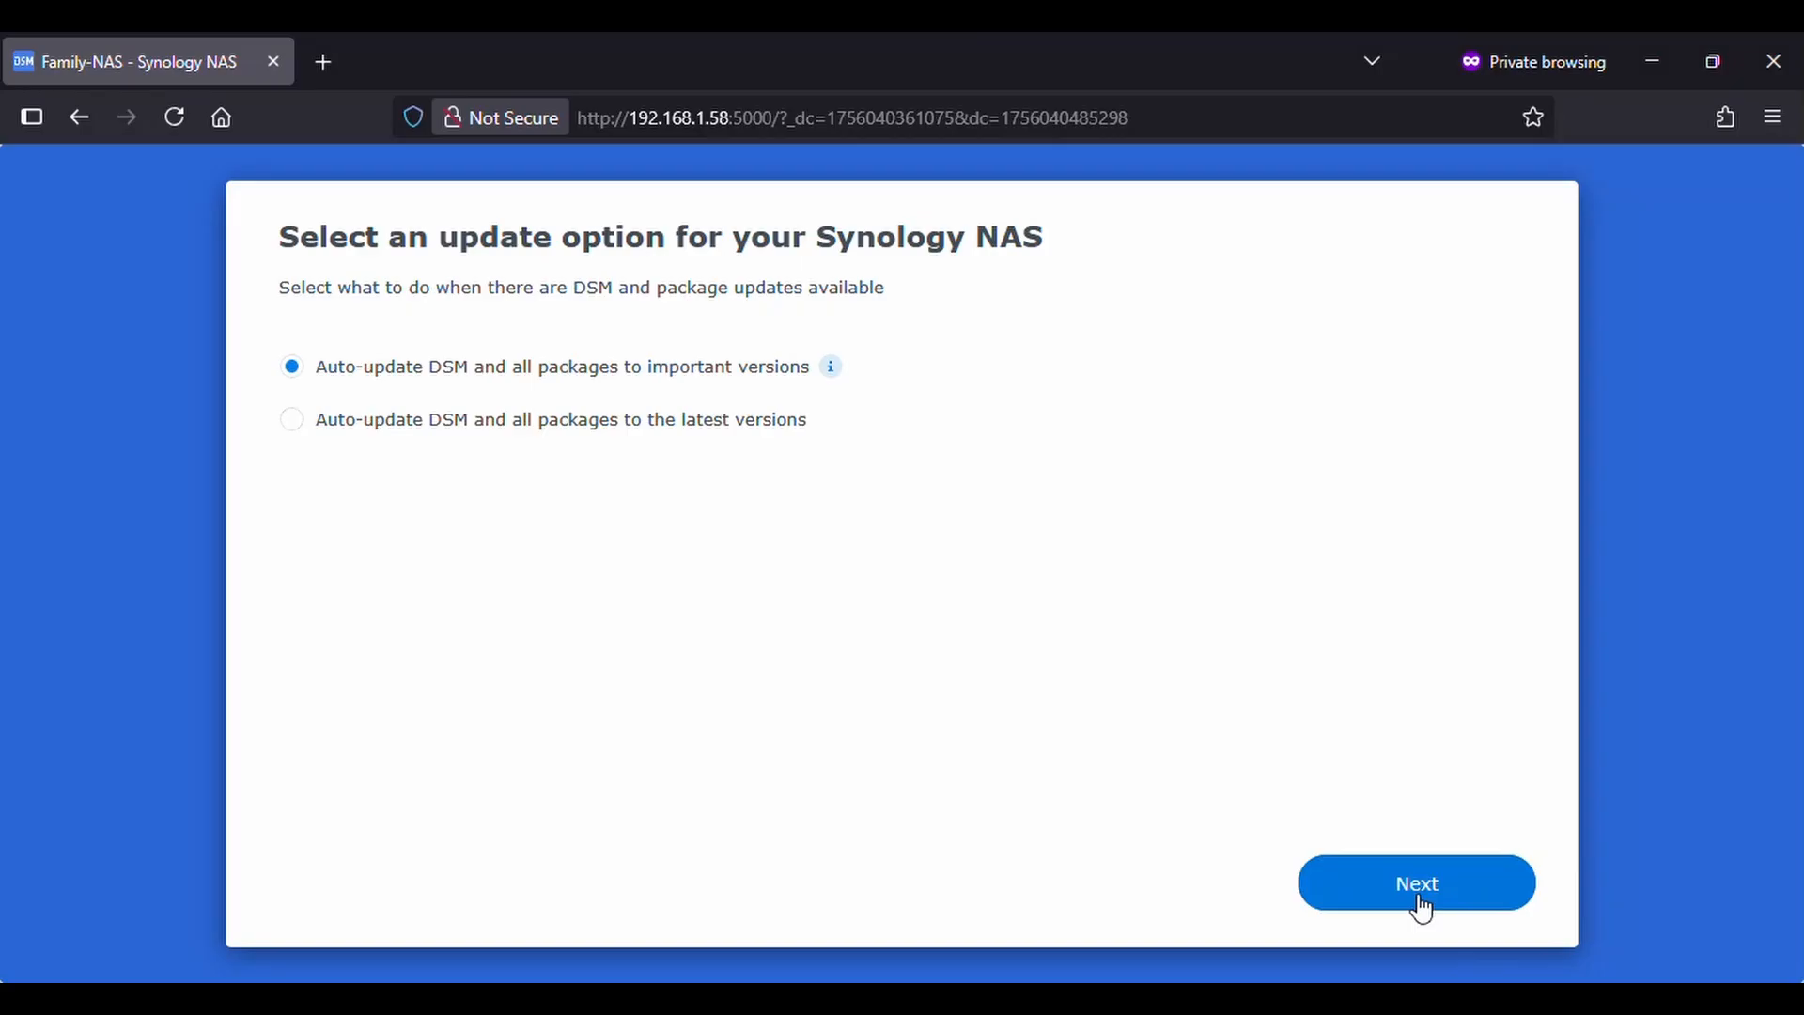
Accept auto-updating DSM and all packages to important versions and choose to sign in with an existing Synology Account
left_click(1421, 907)
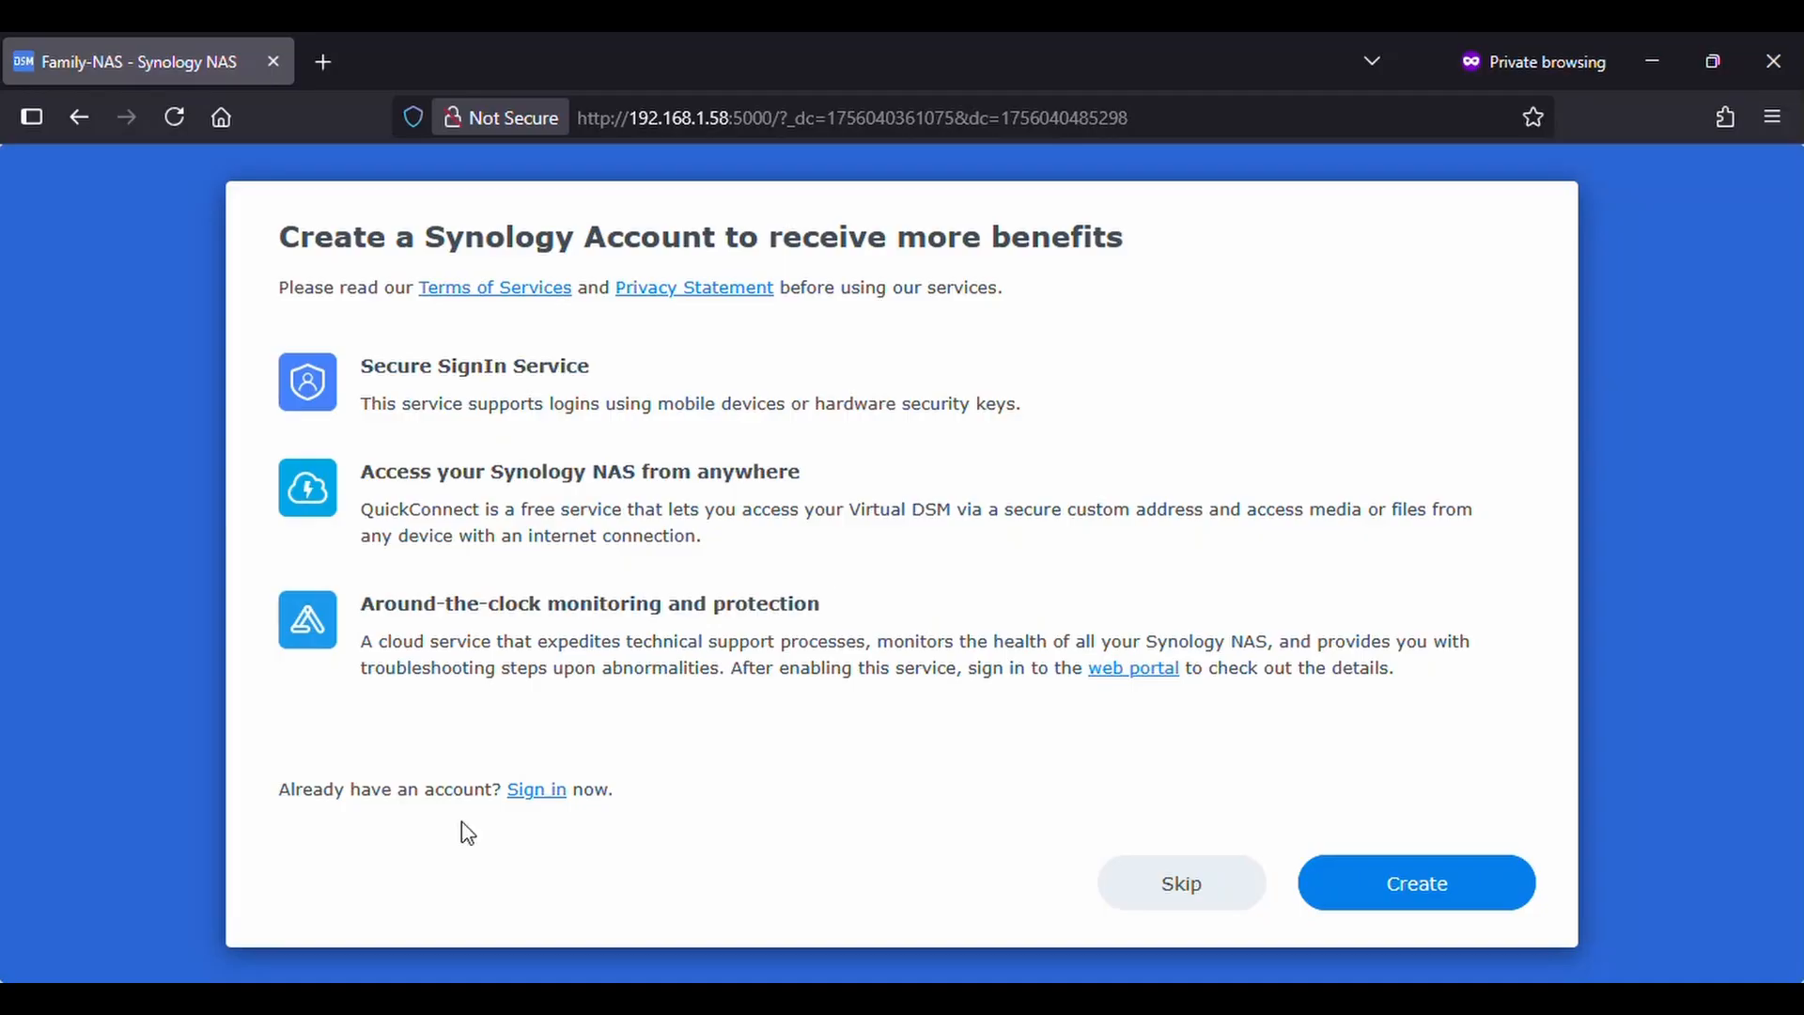
left_click(534, 792)
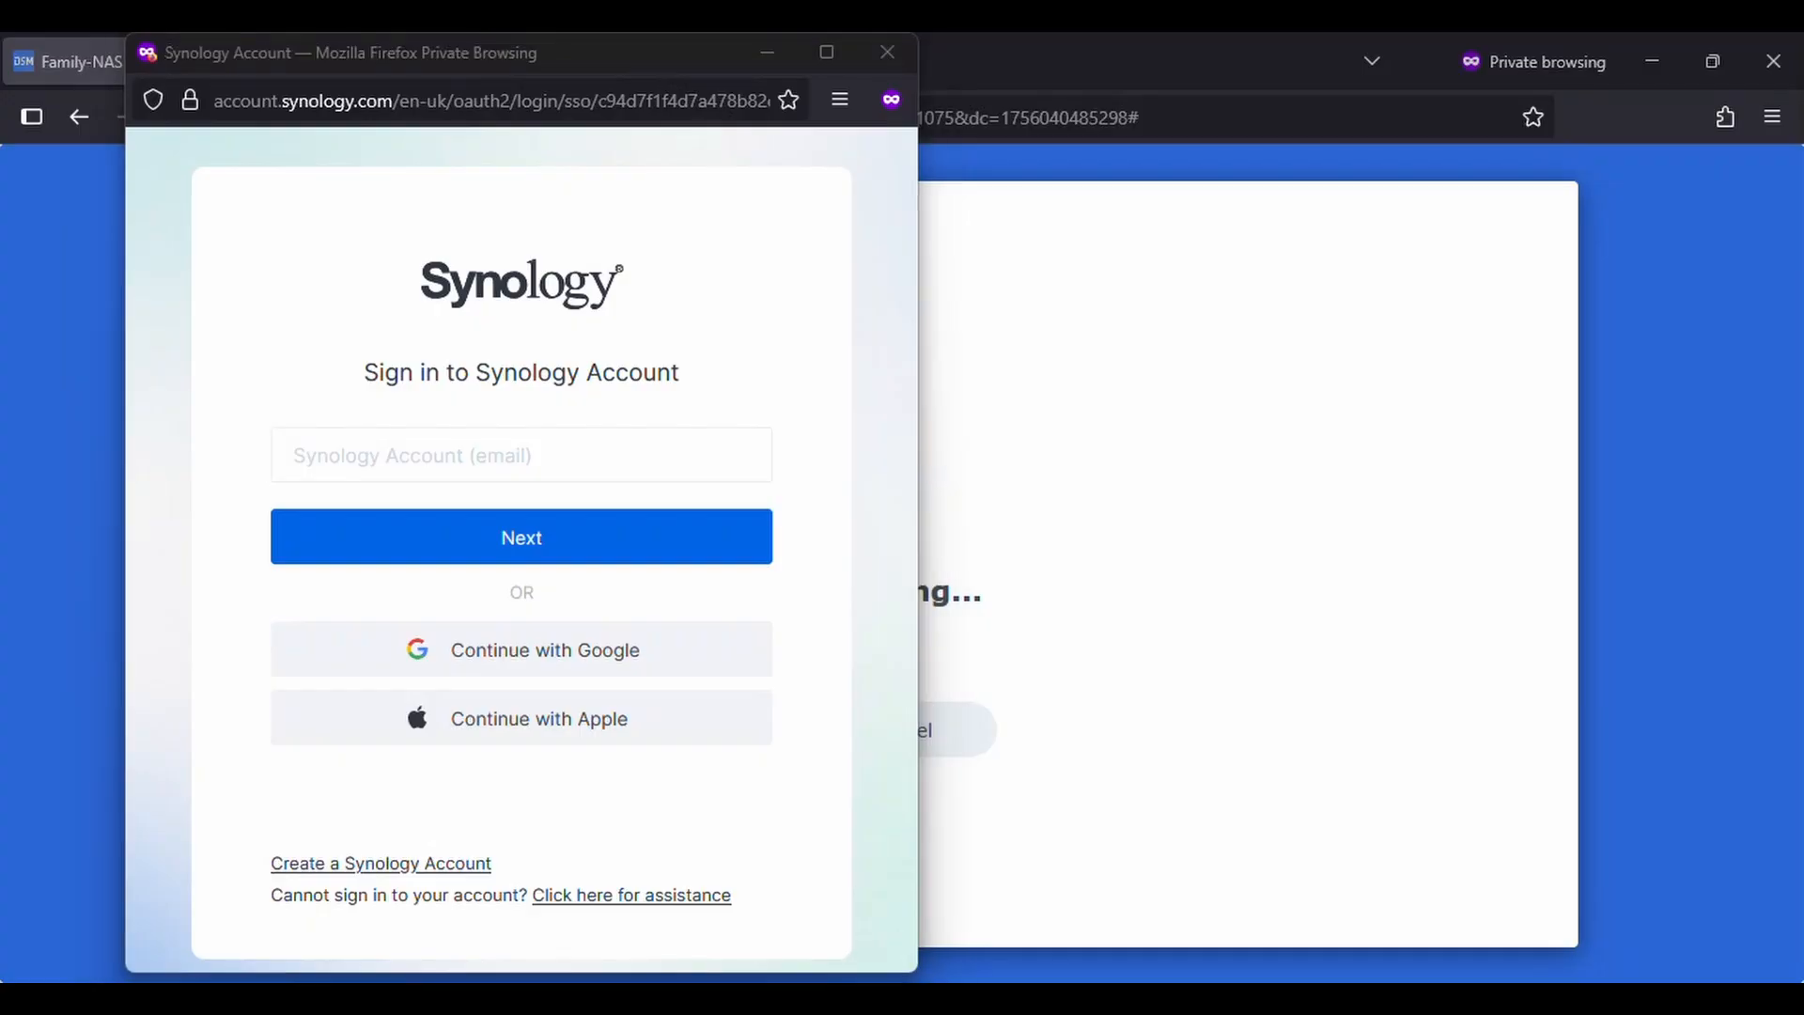
Sign in to the Synology Account with the account e-mail, password and 2-factor verification code
left_click(455, 457)
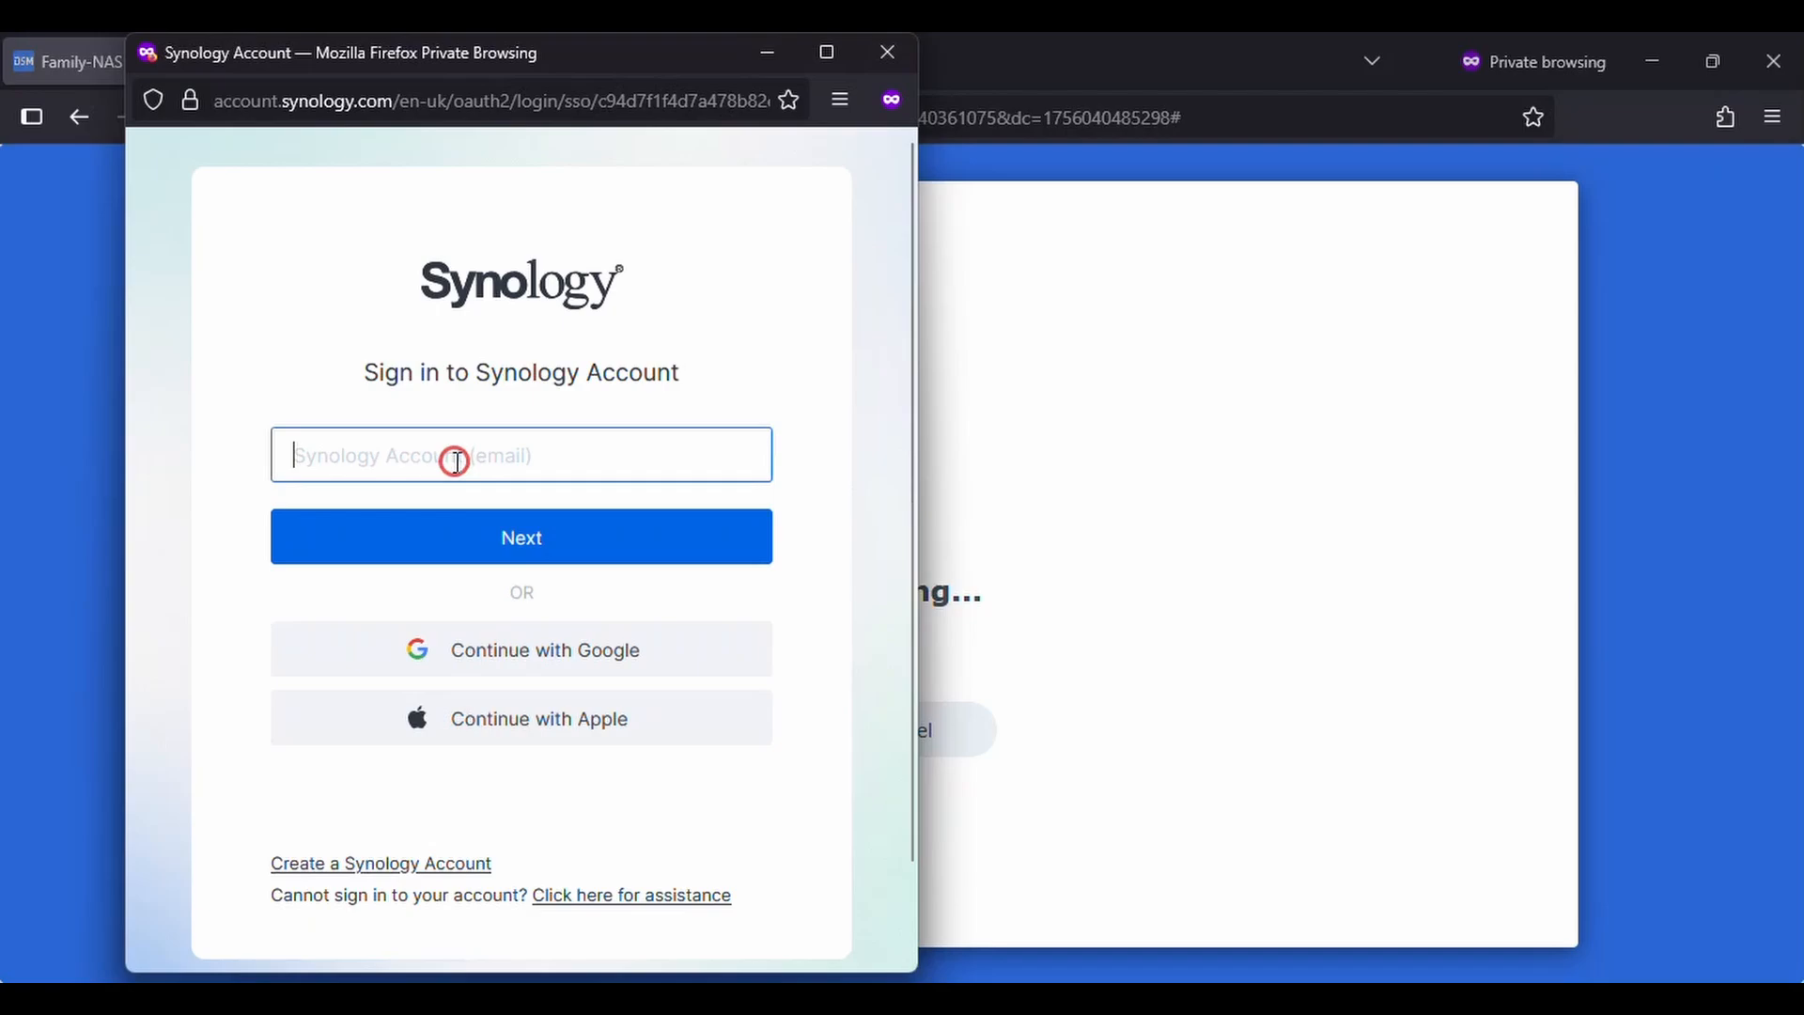
type("...")
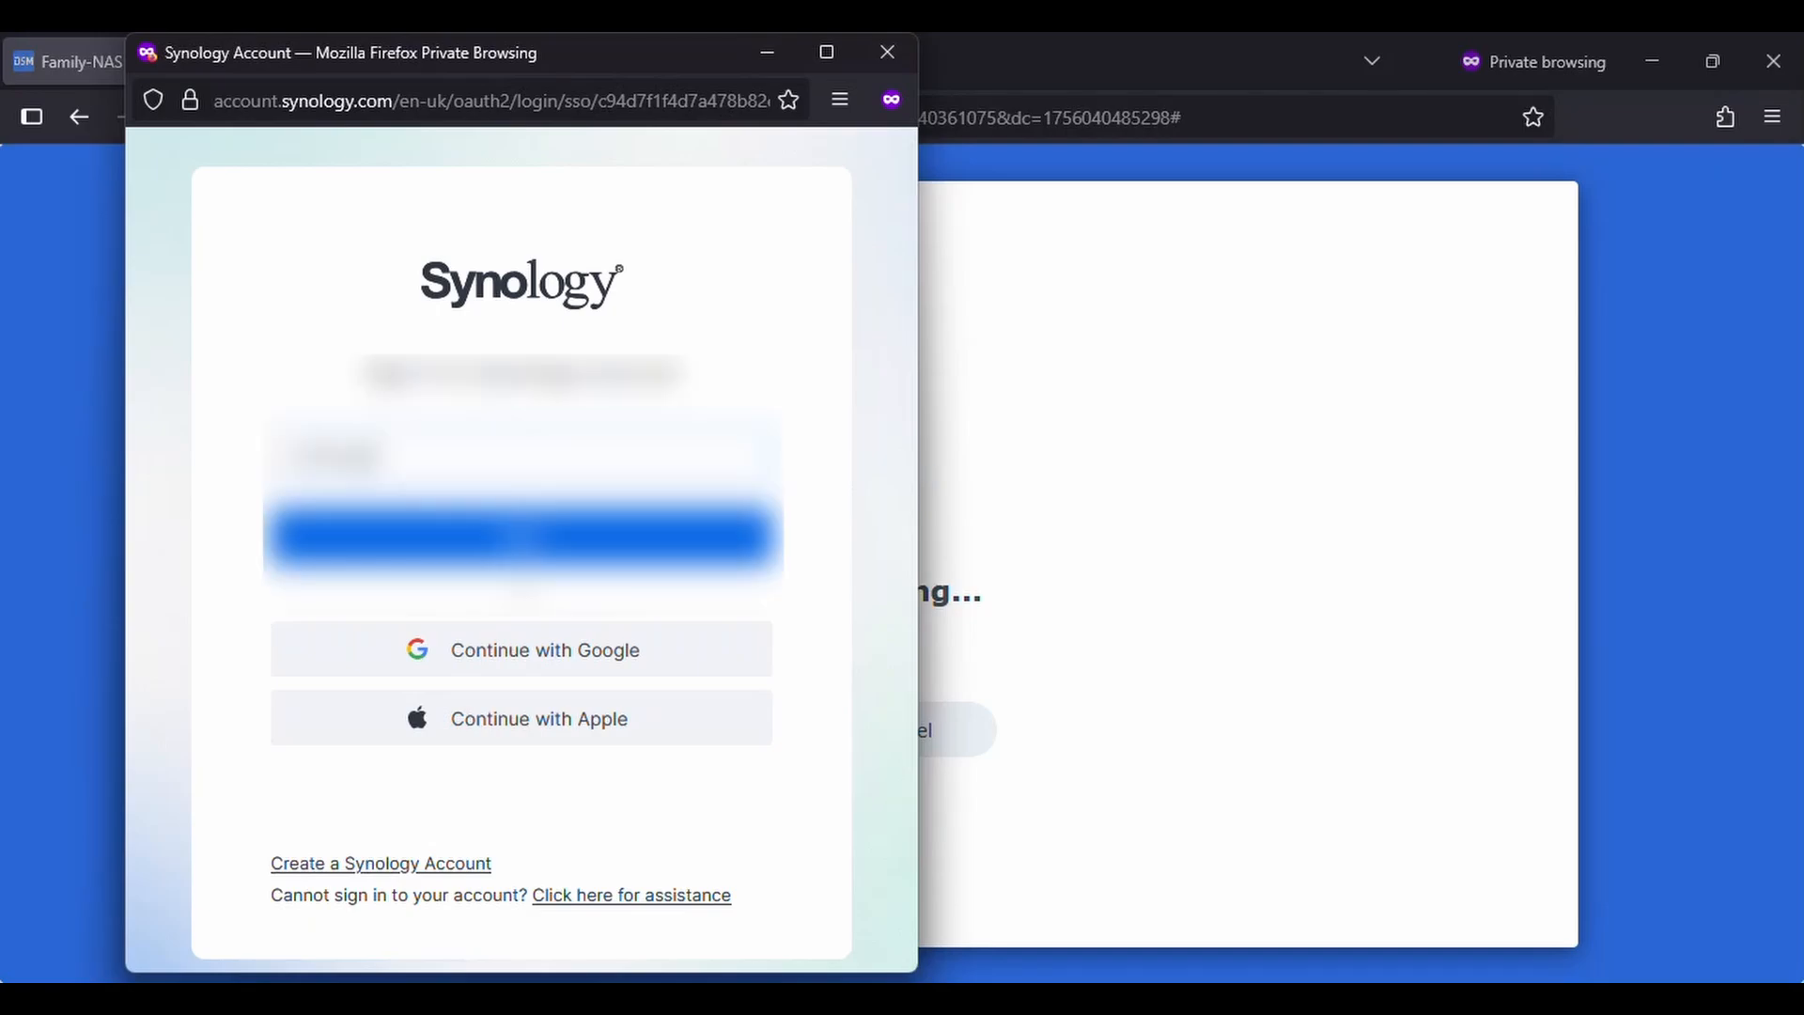
type("...")
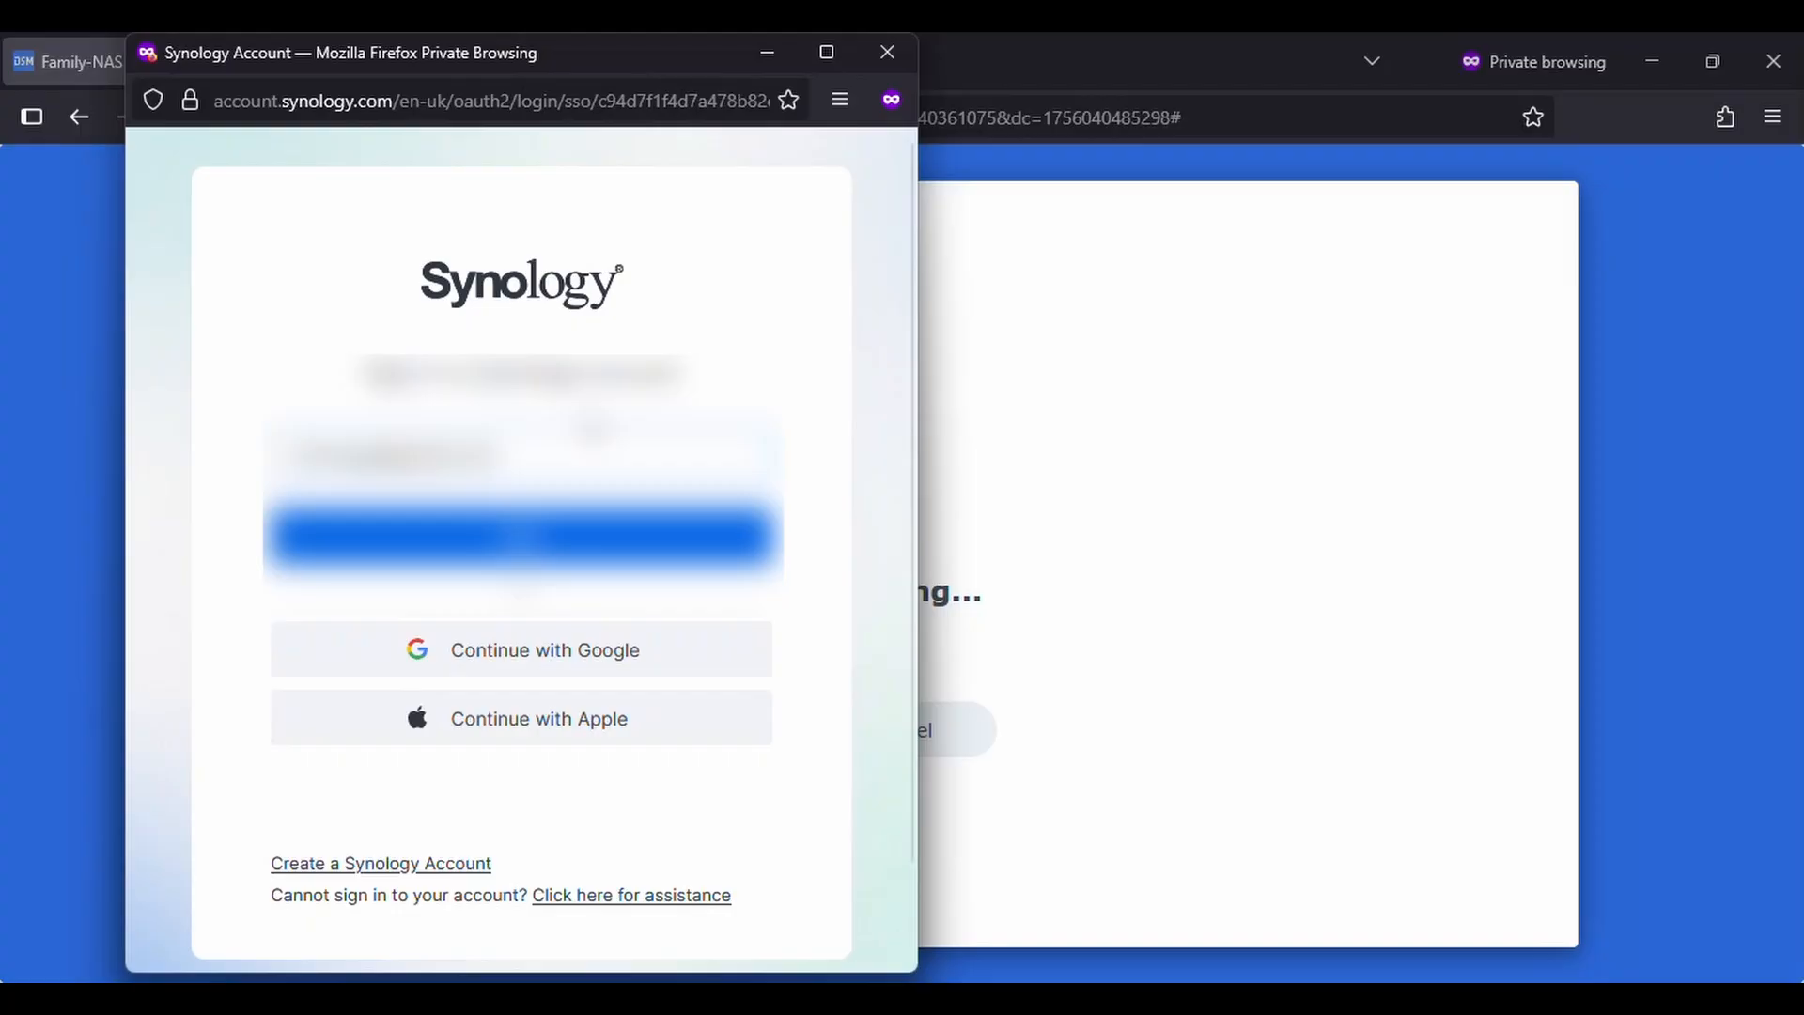
key("Return")
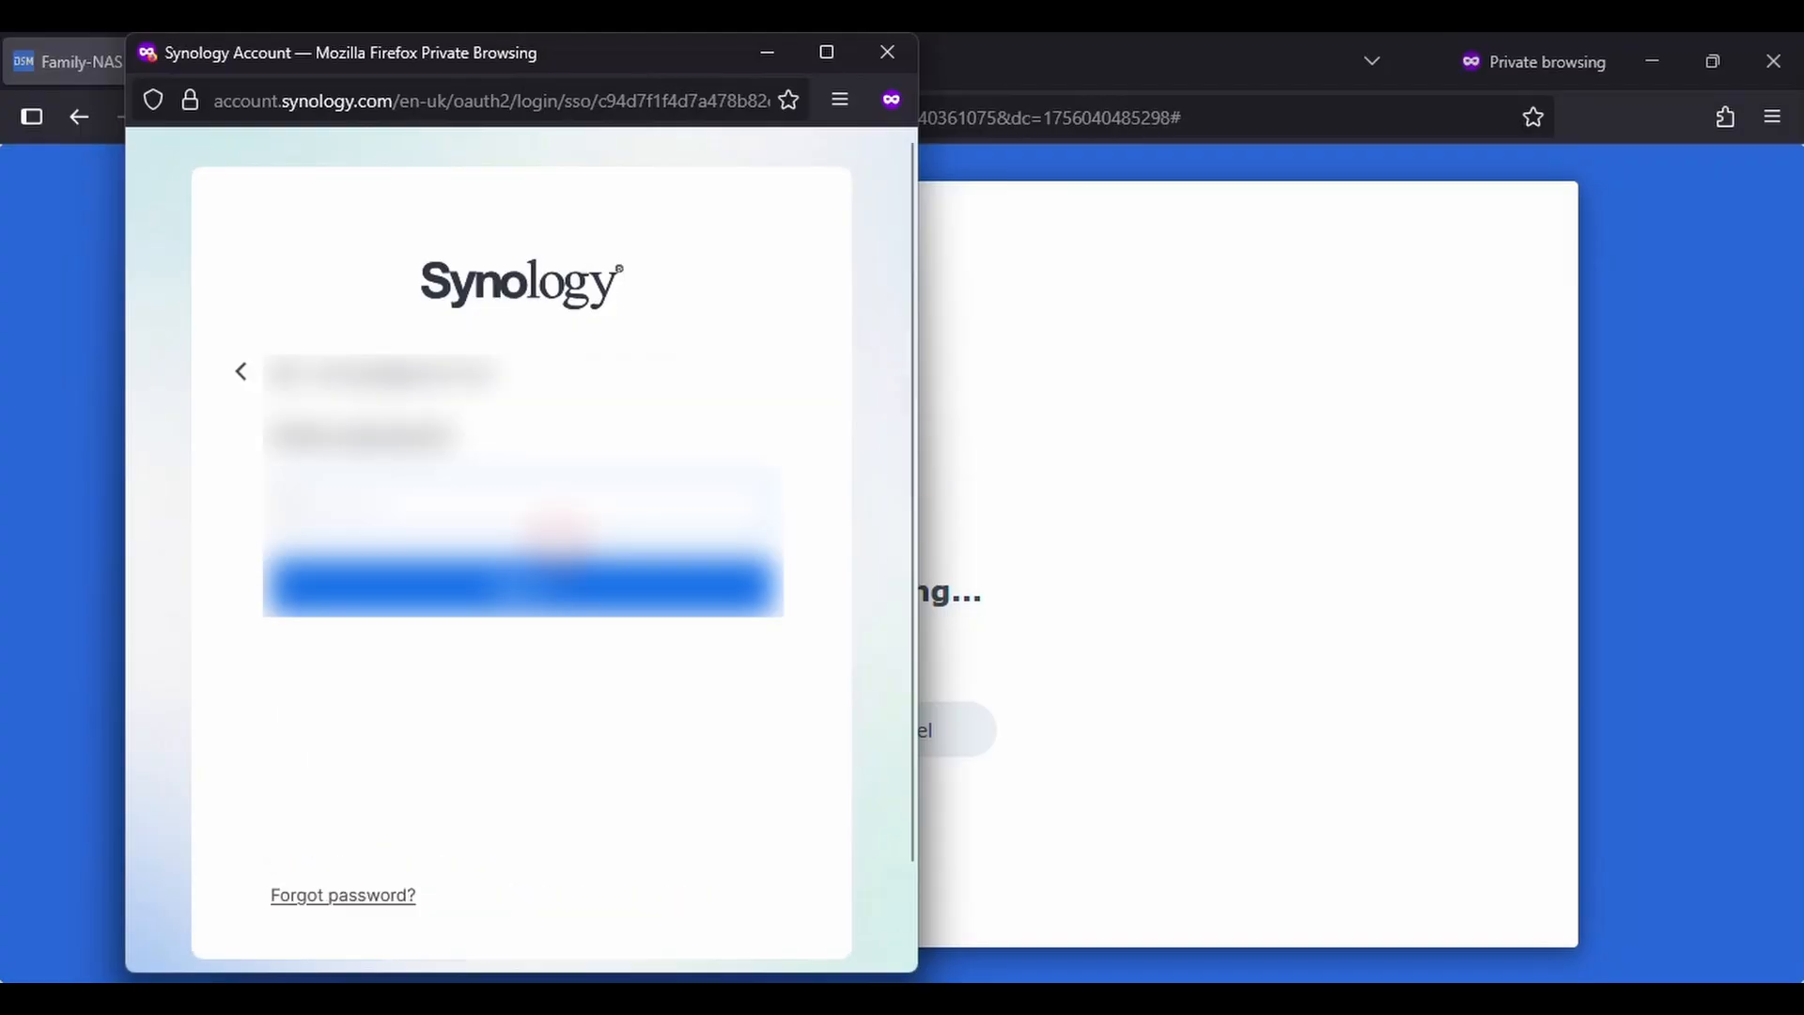
left_click(528, 606)
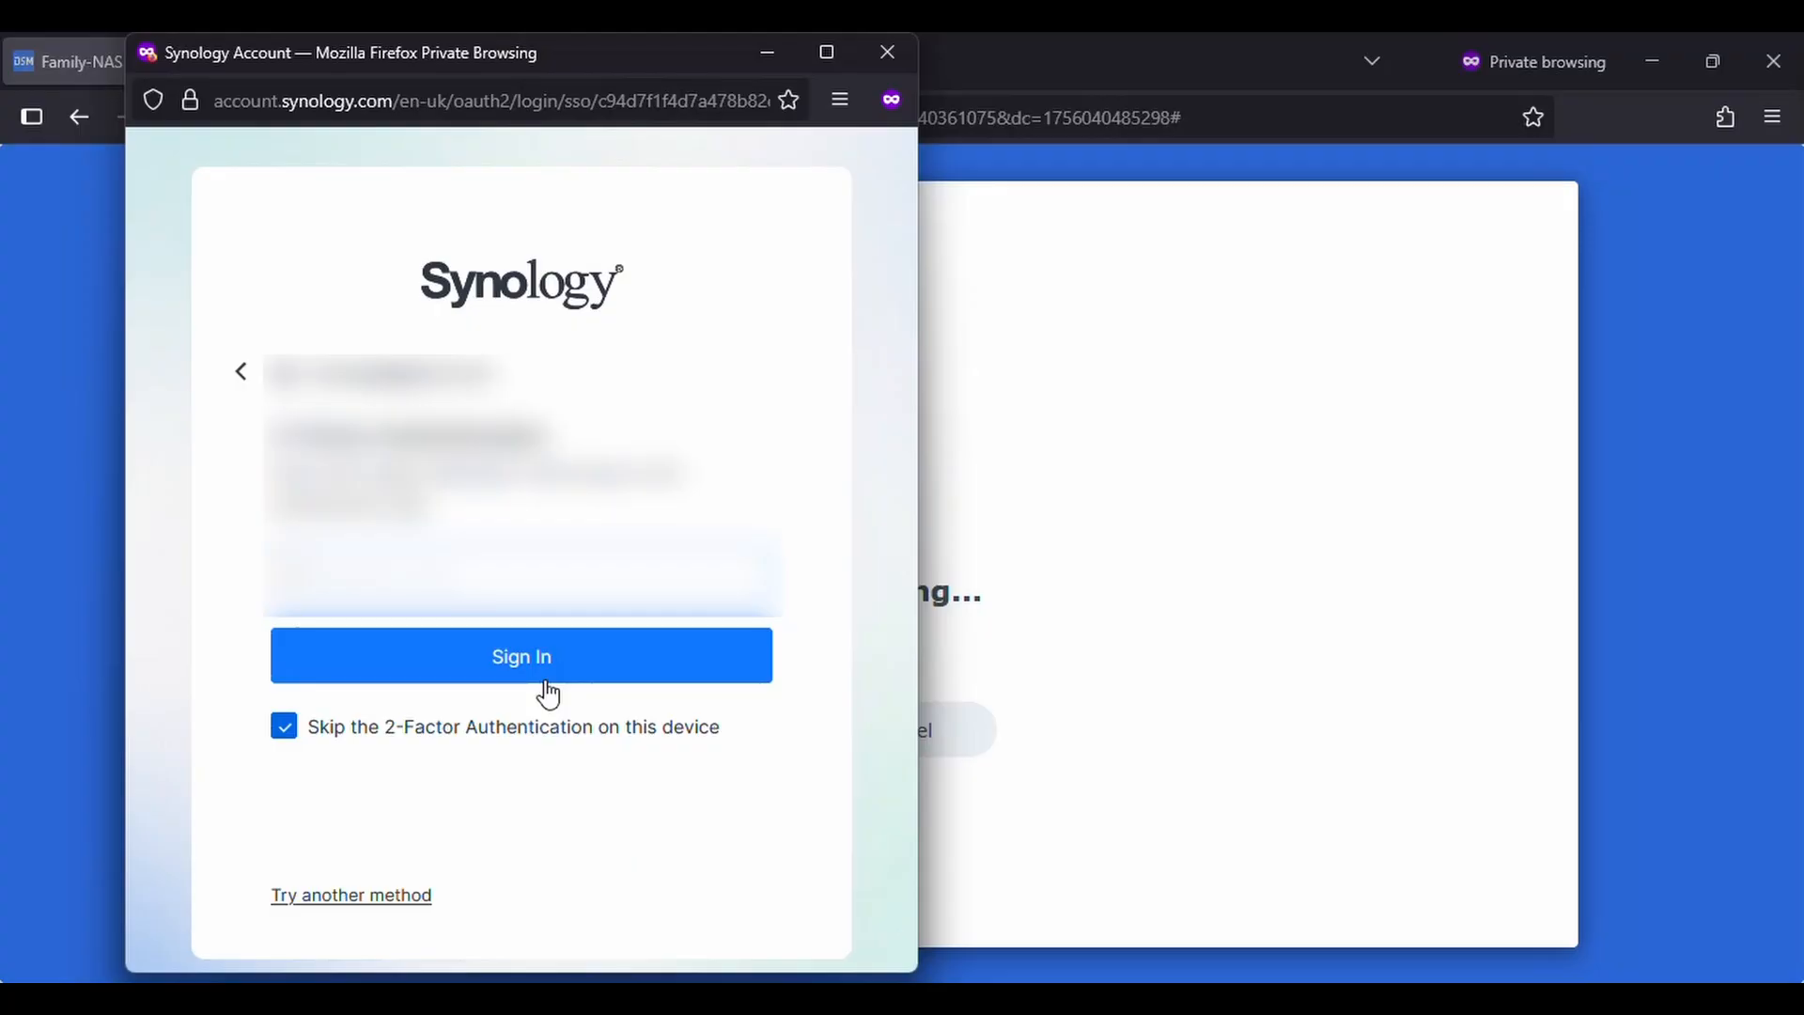
left_click(545, 682)
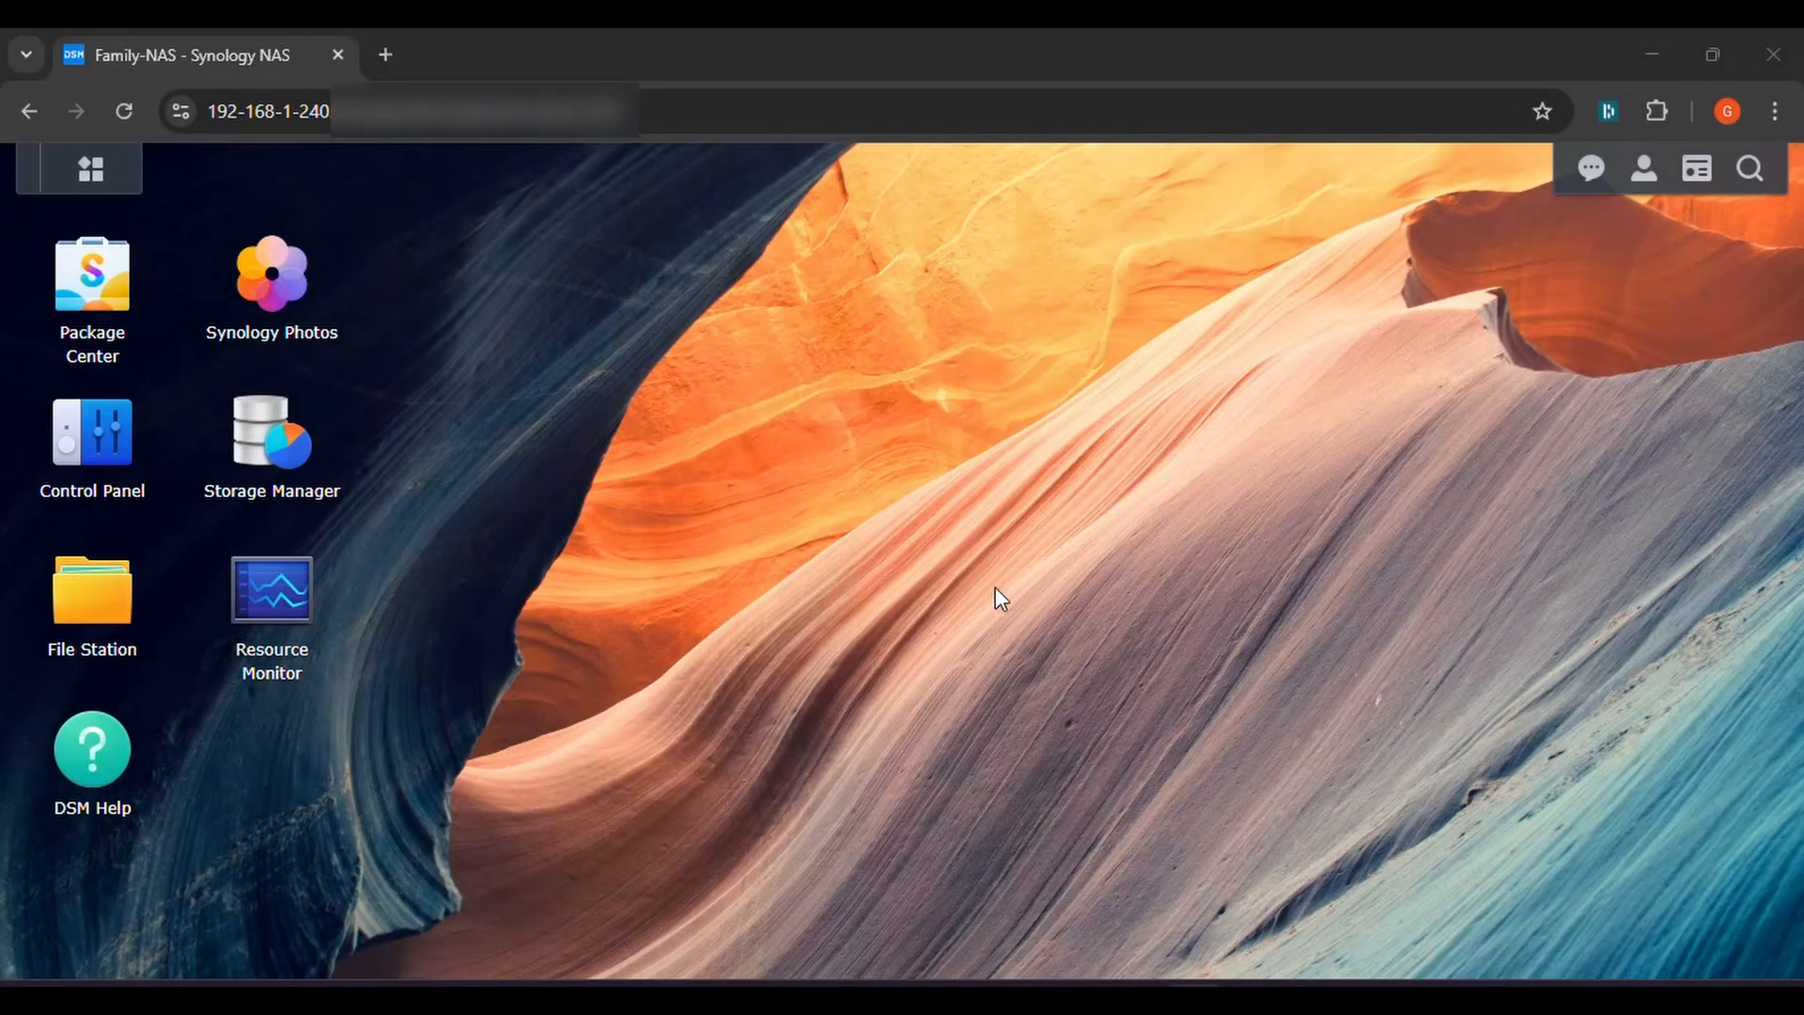
Open the account security settings in Control Panel to view the 2-factor authentication enforcement options
left_click(86, 451)
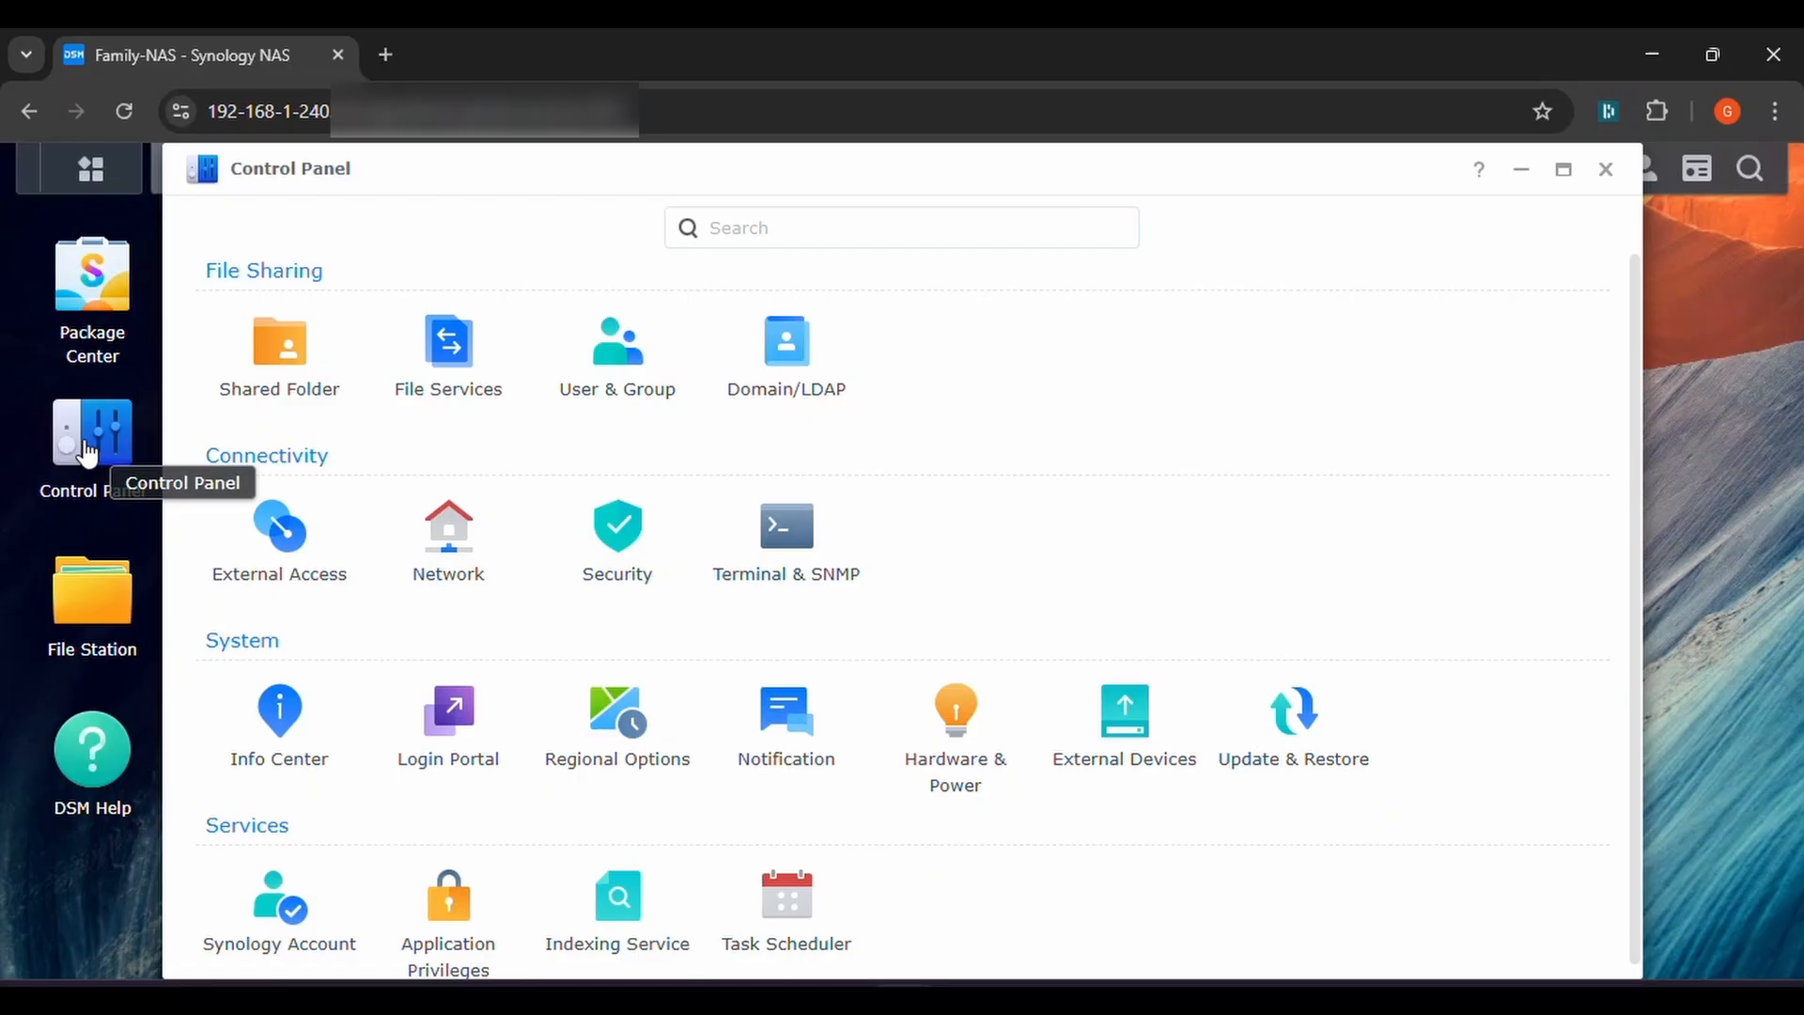
left_click(665, 548)
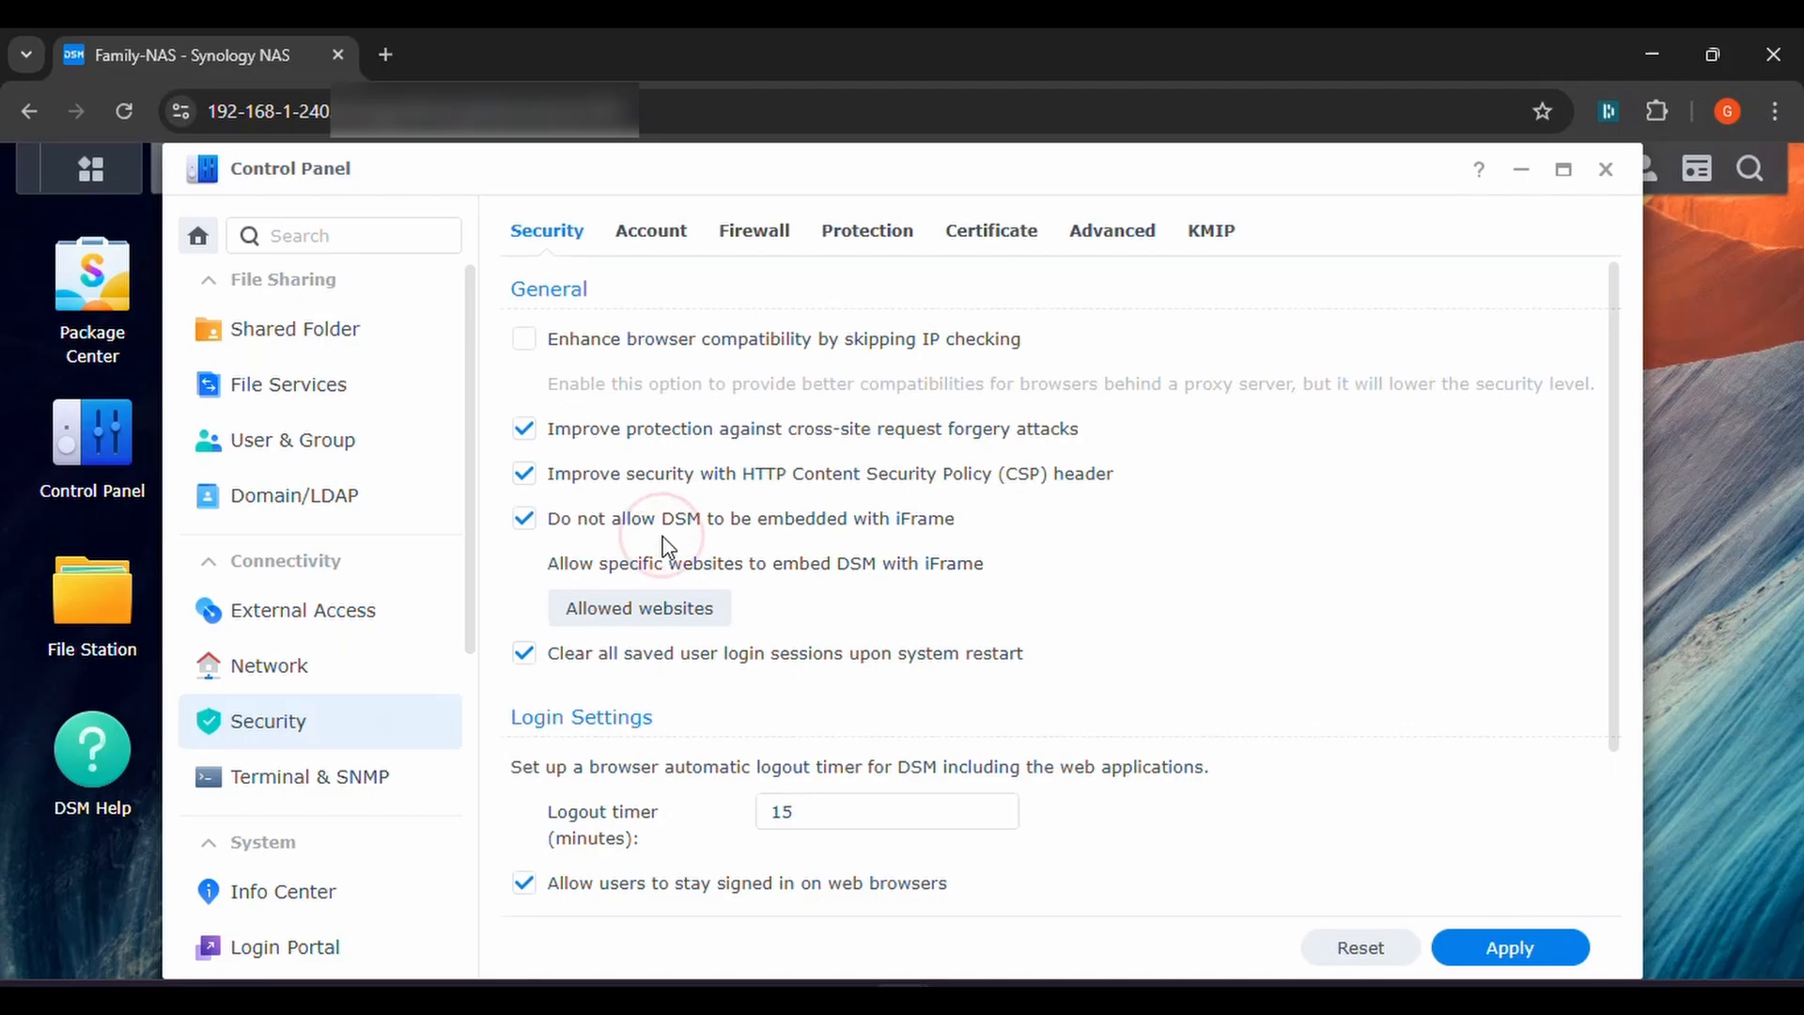
left_click(652, 237)
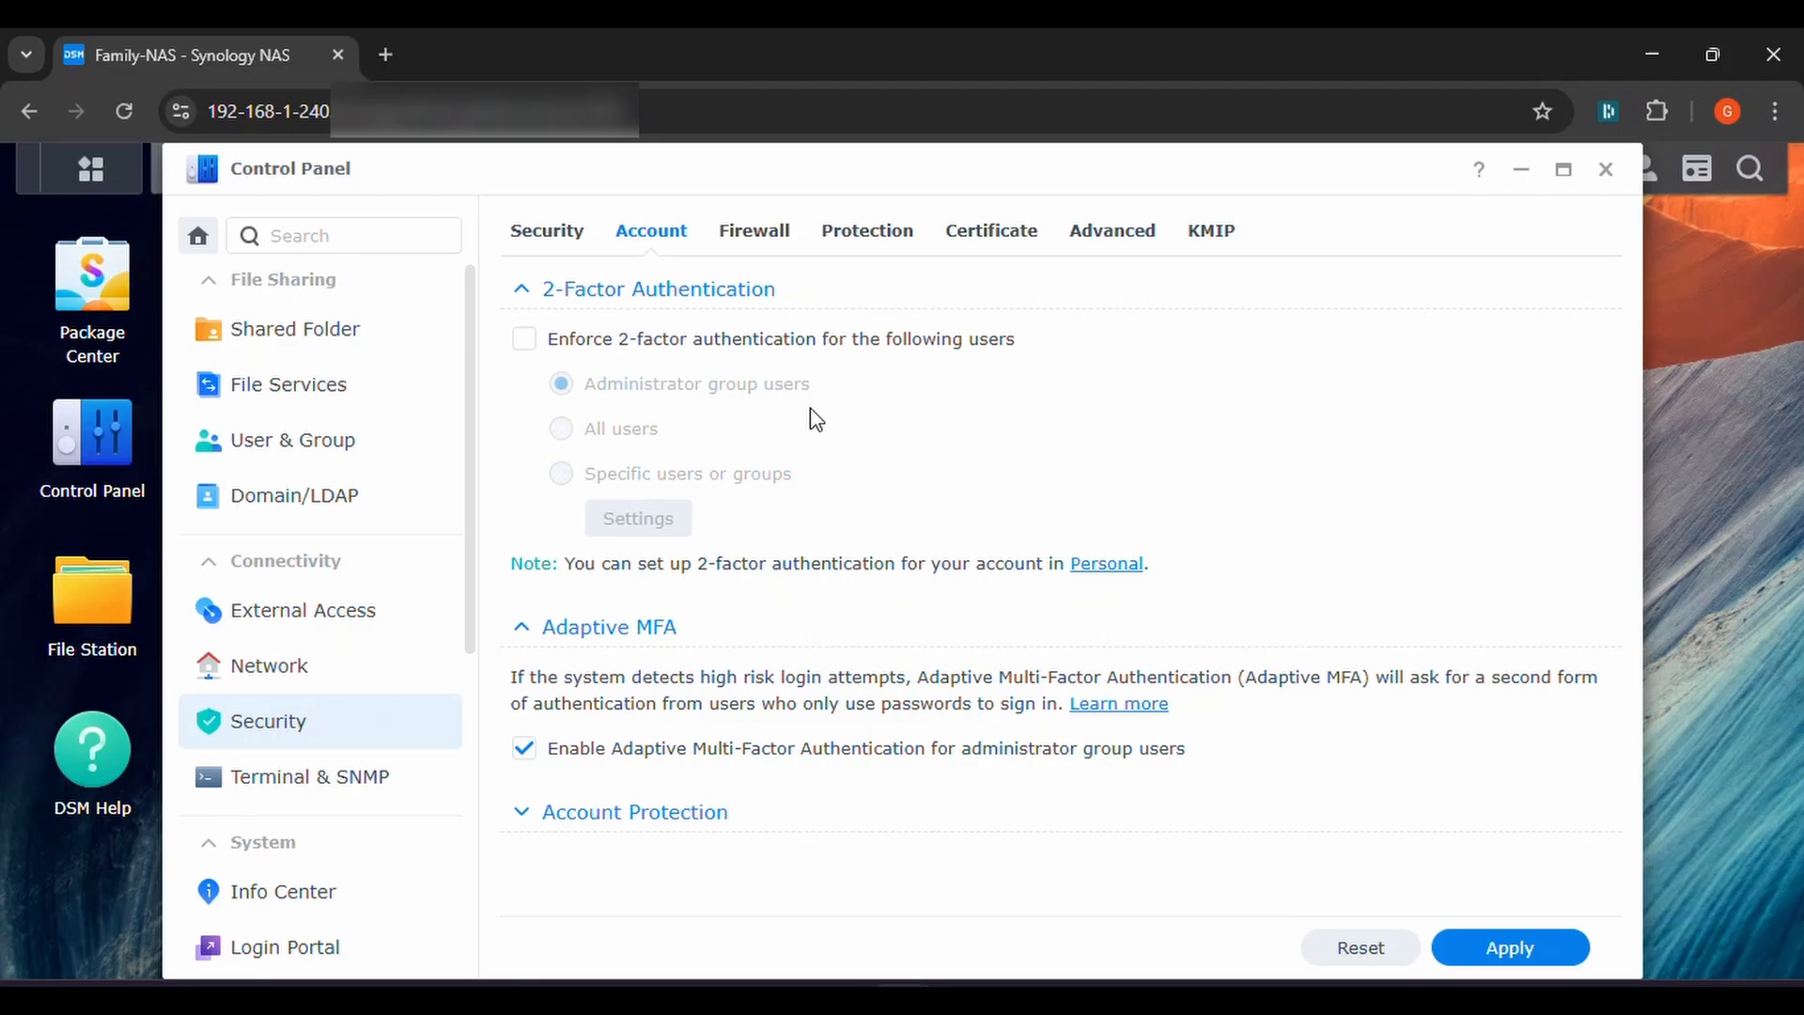
Review the sign-in methods in the personal security settings and close them without applying changes
left_click(1125, 566)
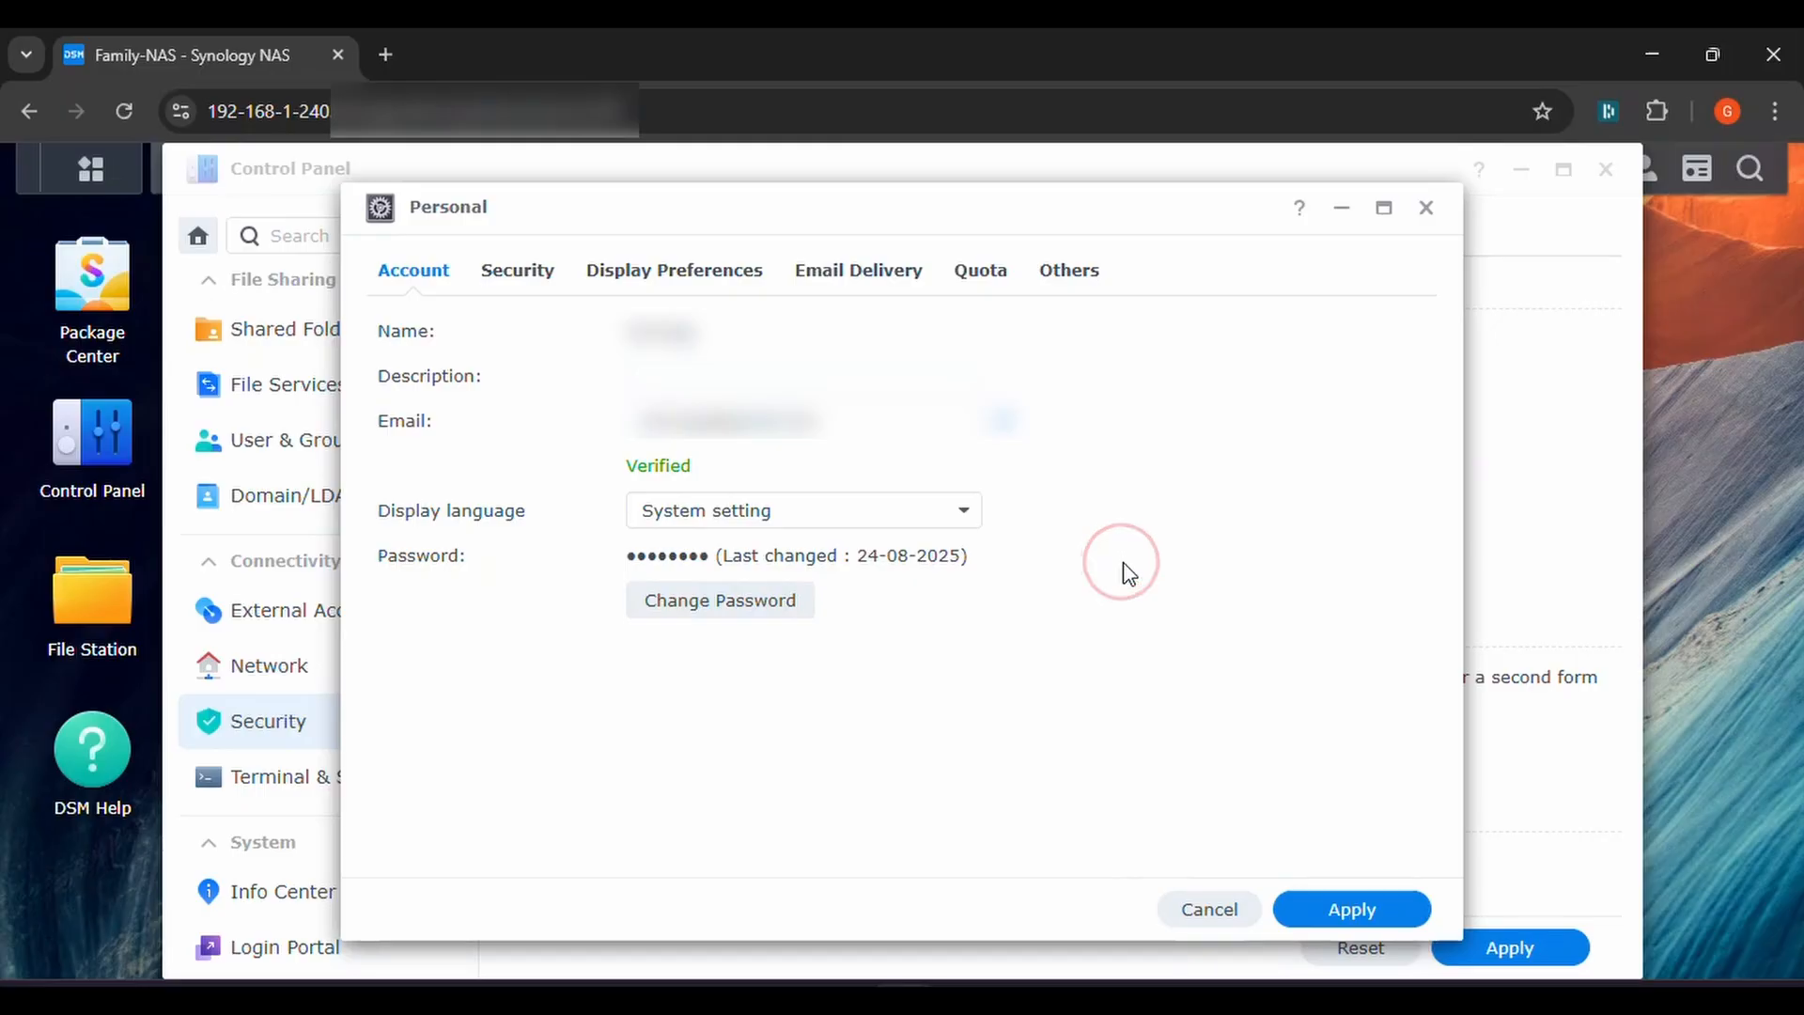
left_click(489, 274)
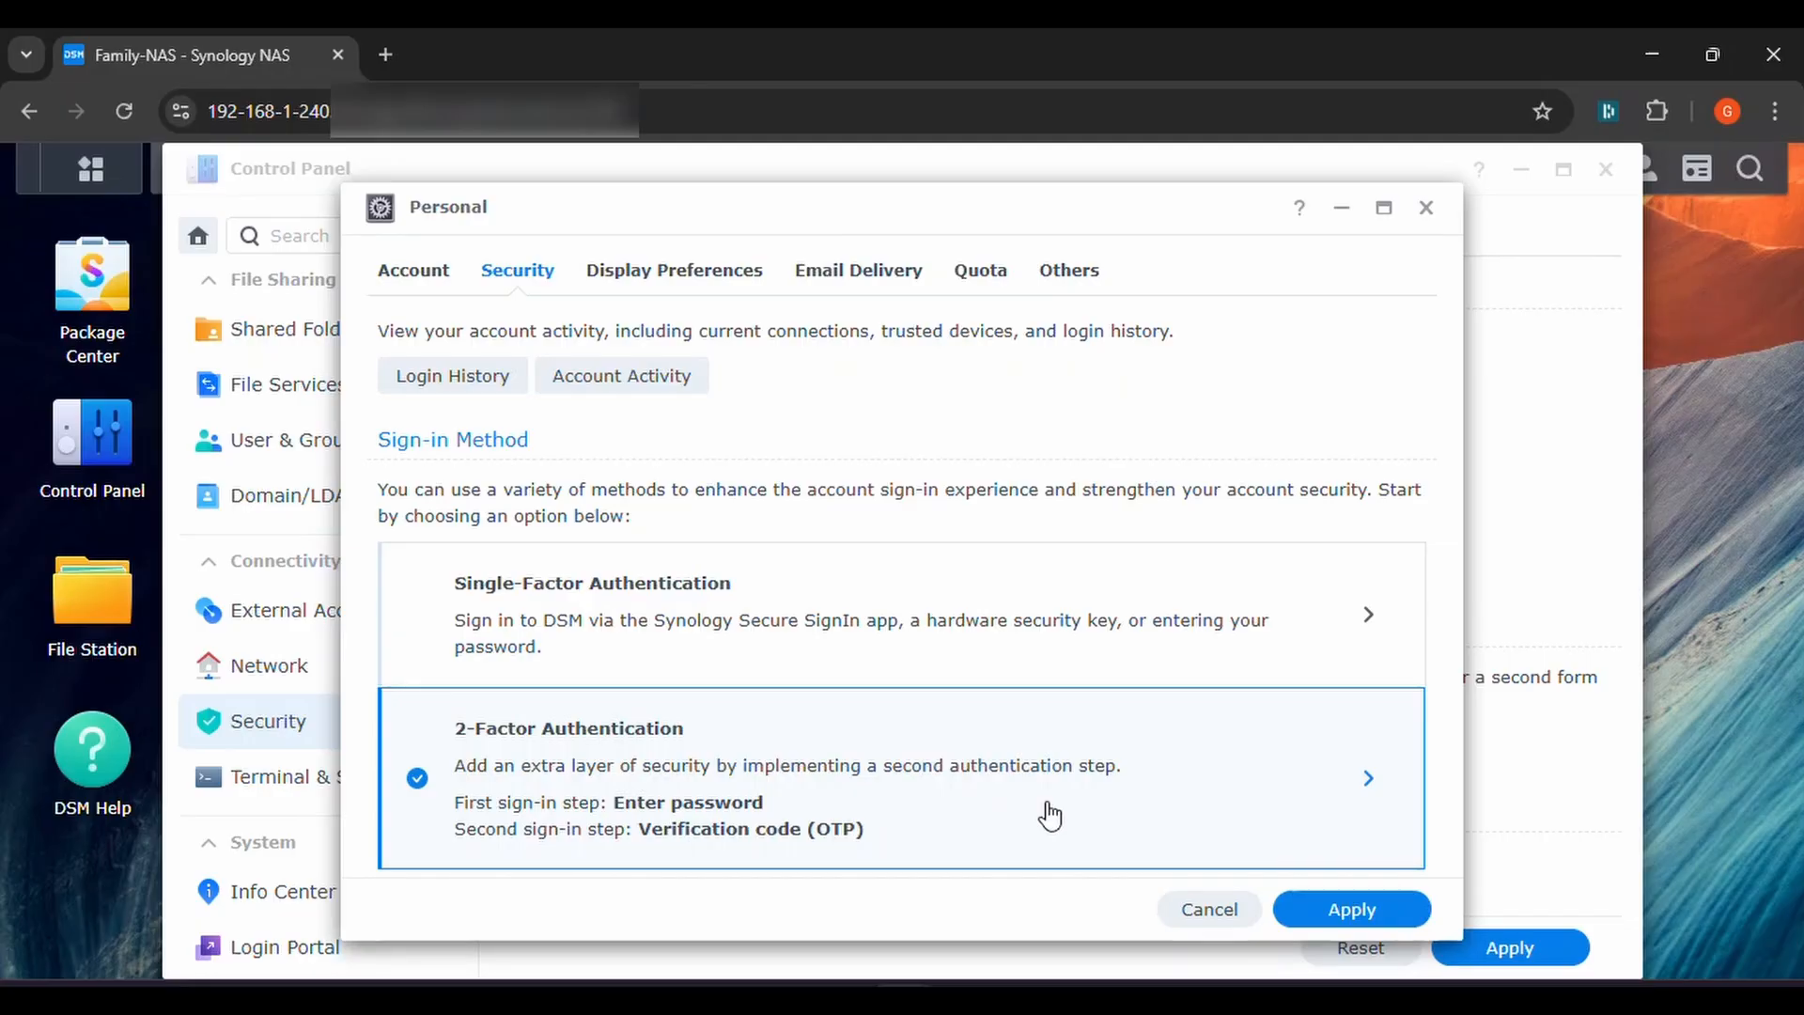
left_click(1209, 910)
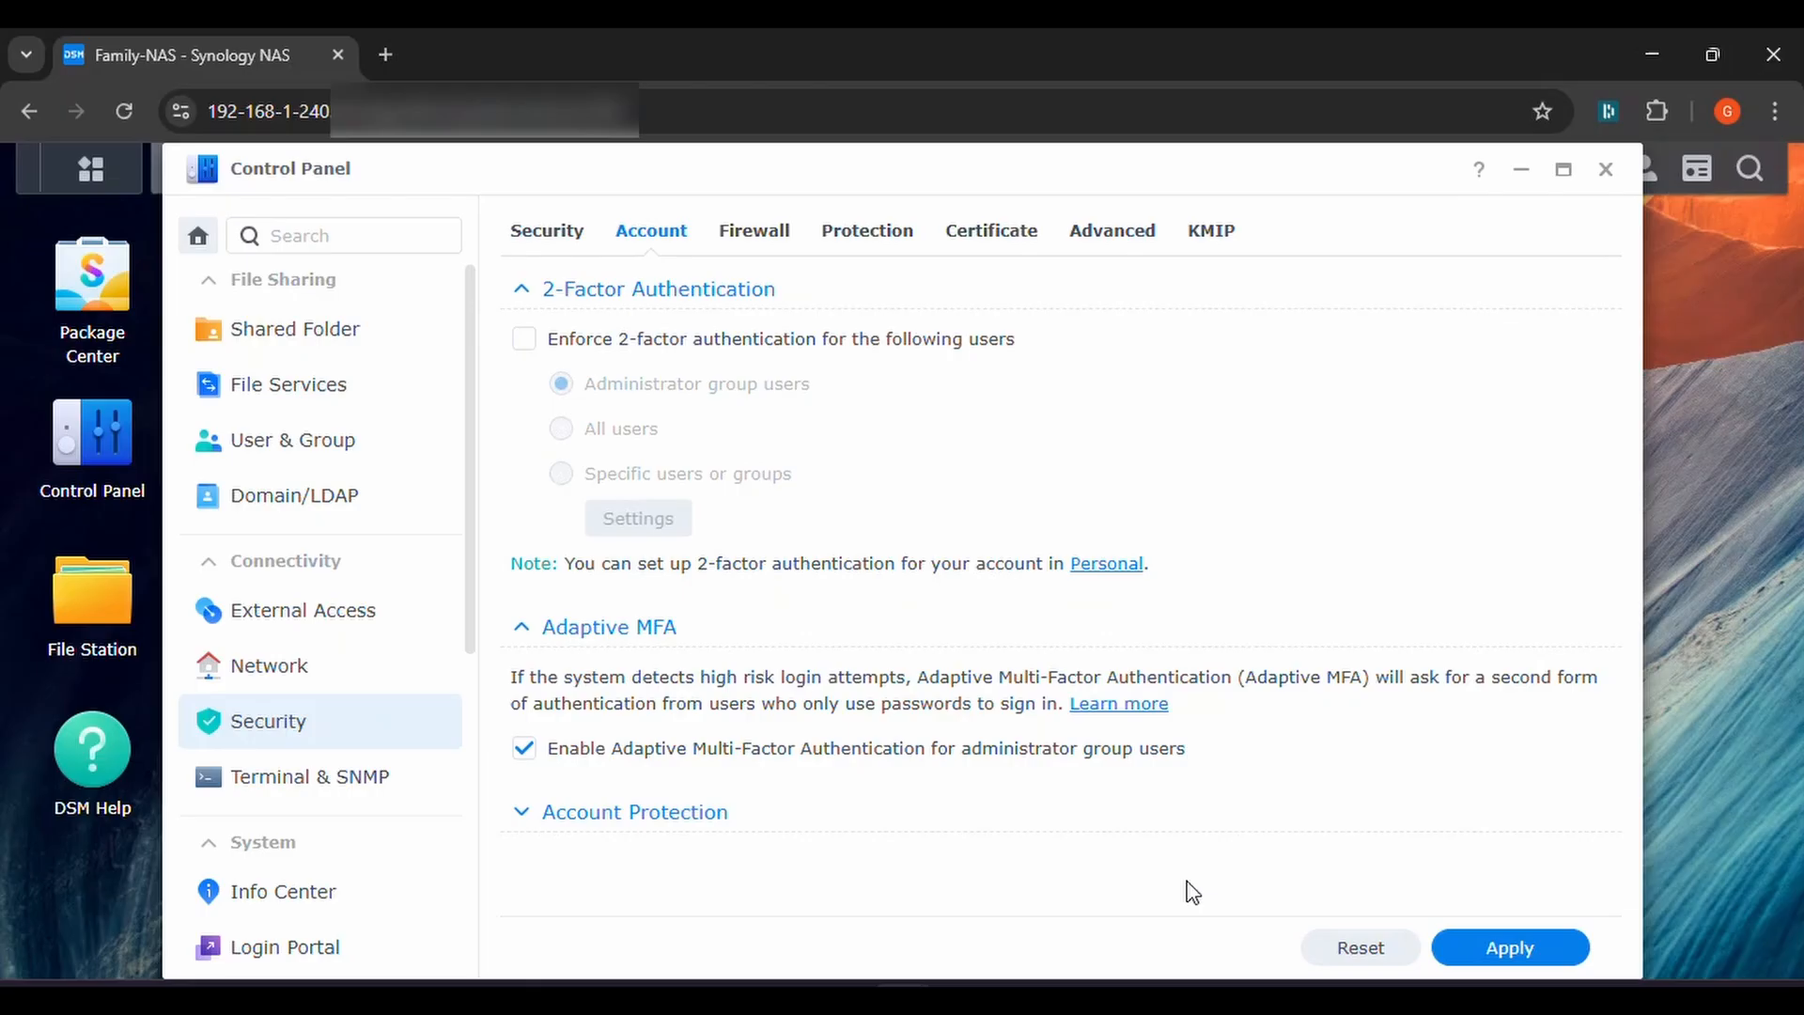
Return to the Control Panel overview and view the QuickConnect settings under External Access
left_click(196, 233)
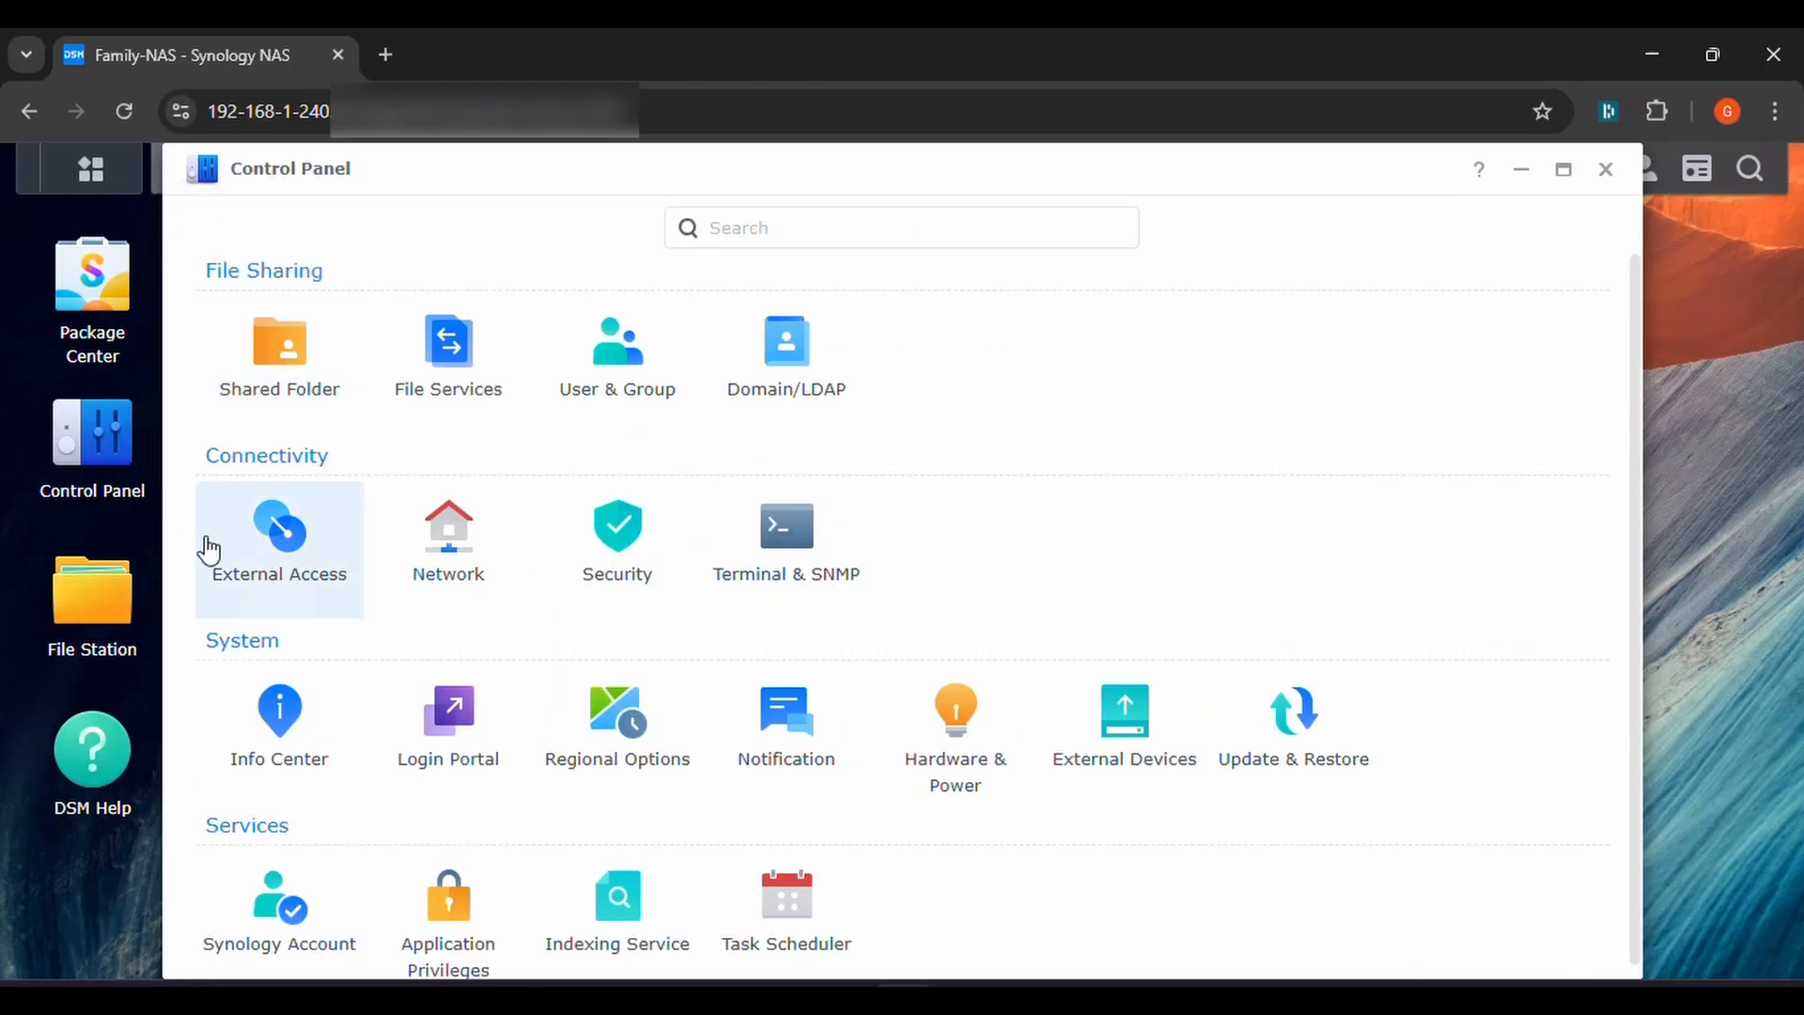
scroll(195, 557, "down", 1)
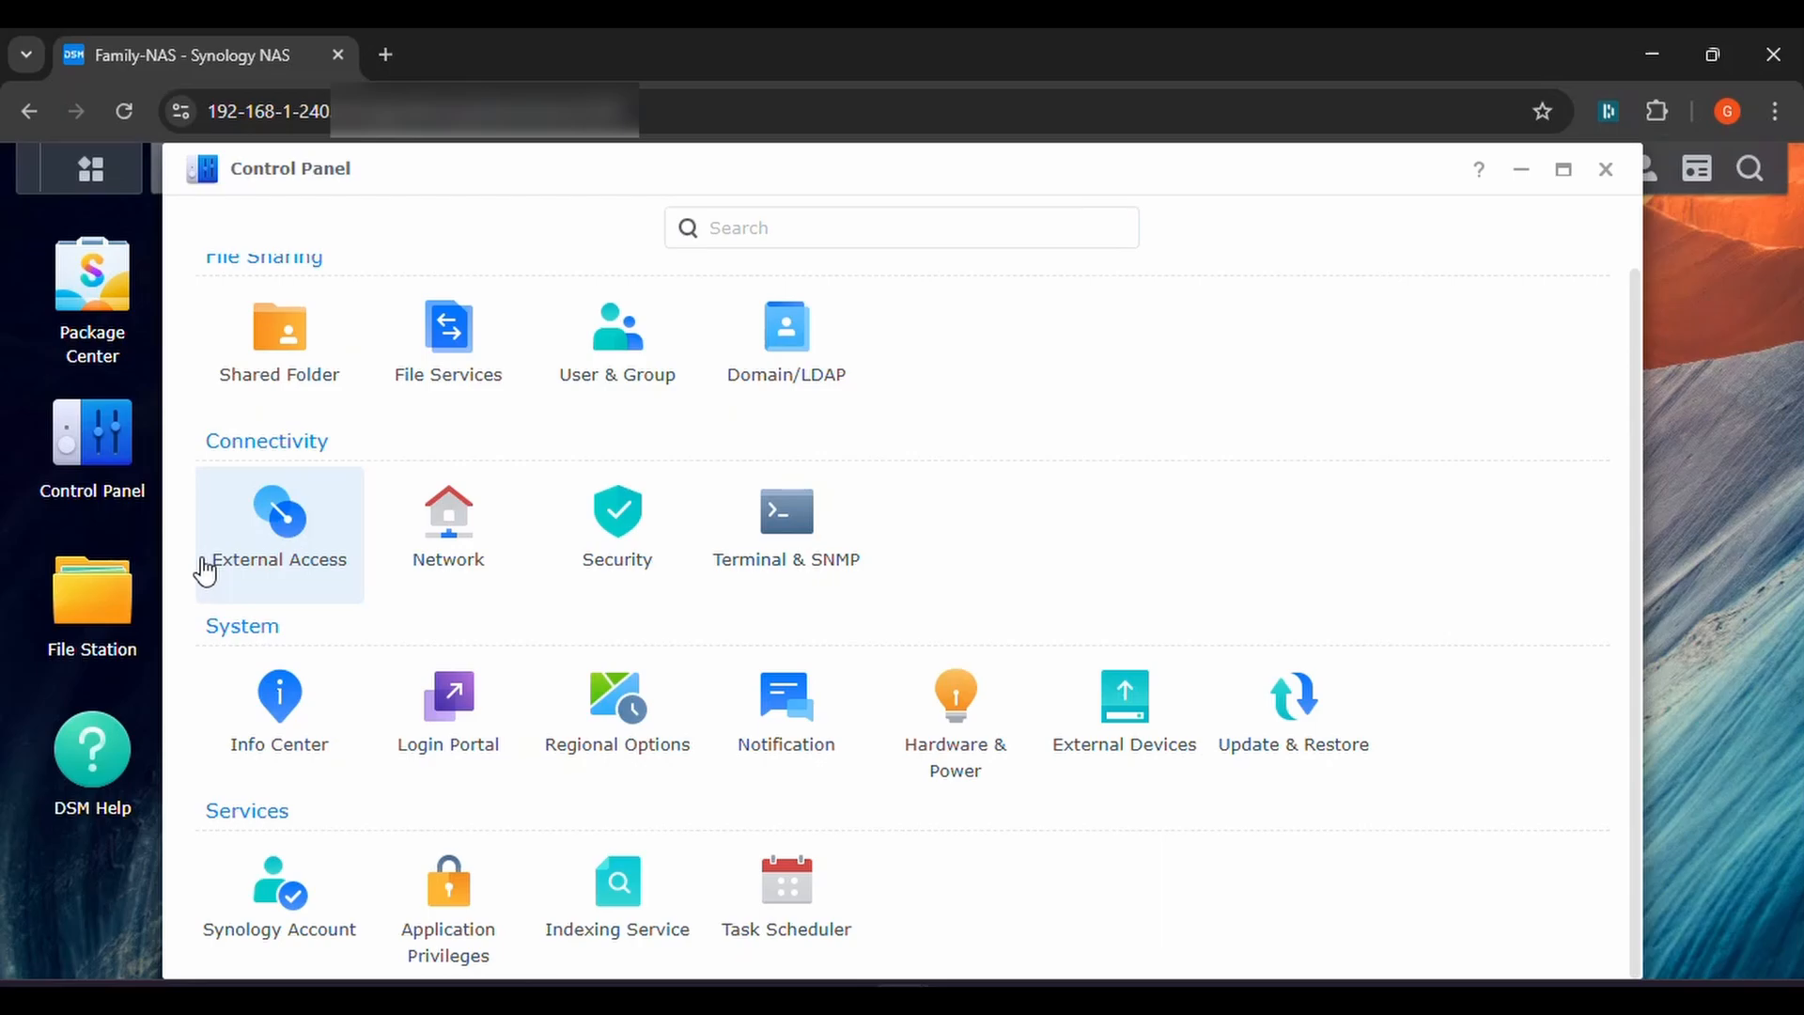
left_click(275, 537)
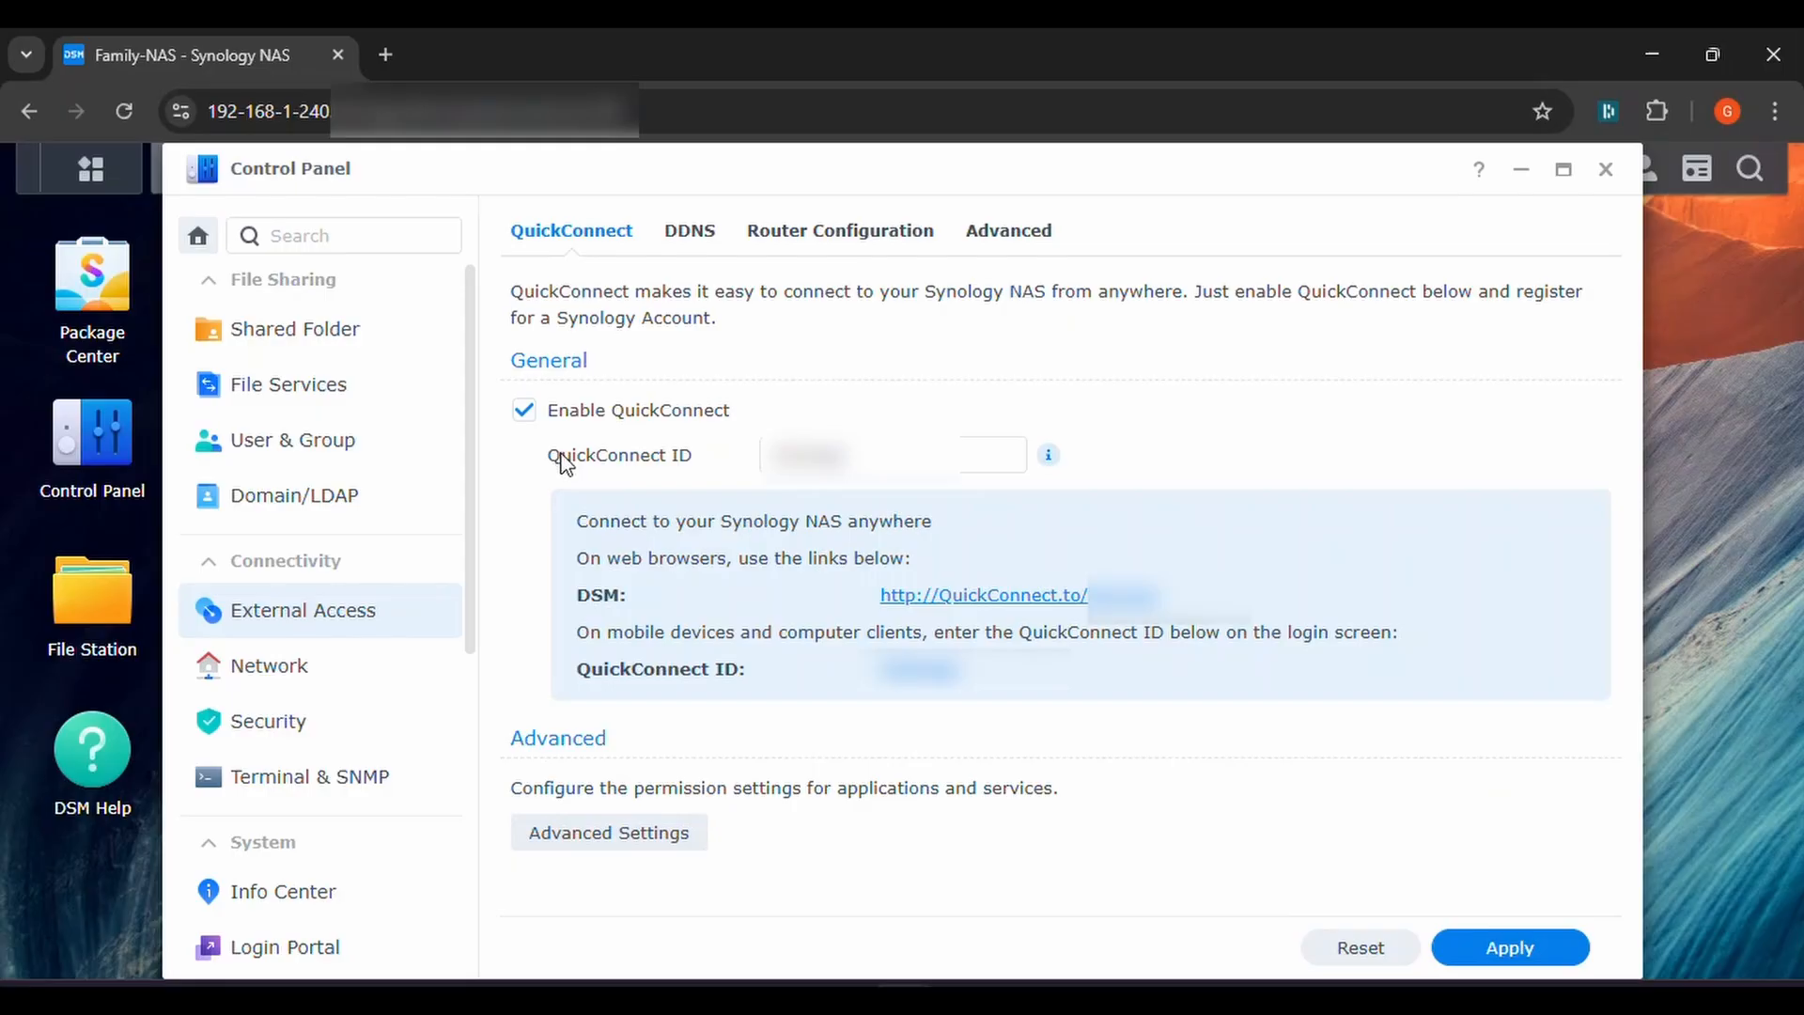
Return to the Control Panel overview and open the Synology Account settings
left_click(567, 594)
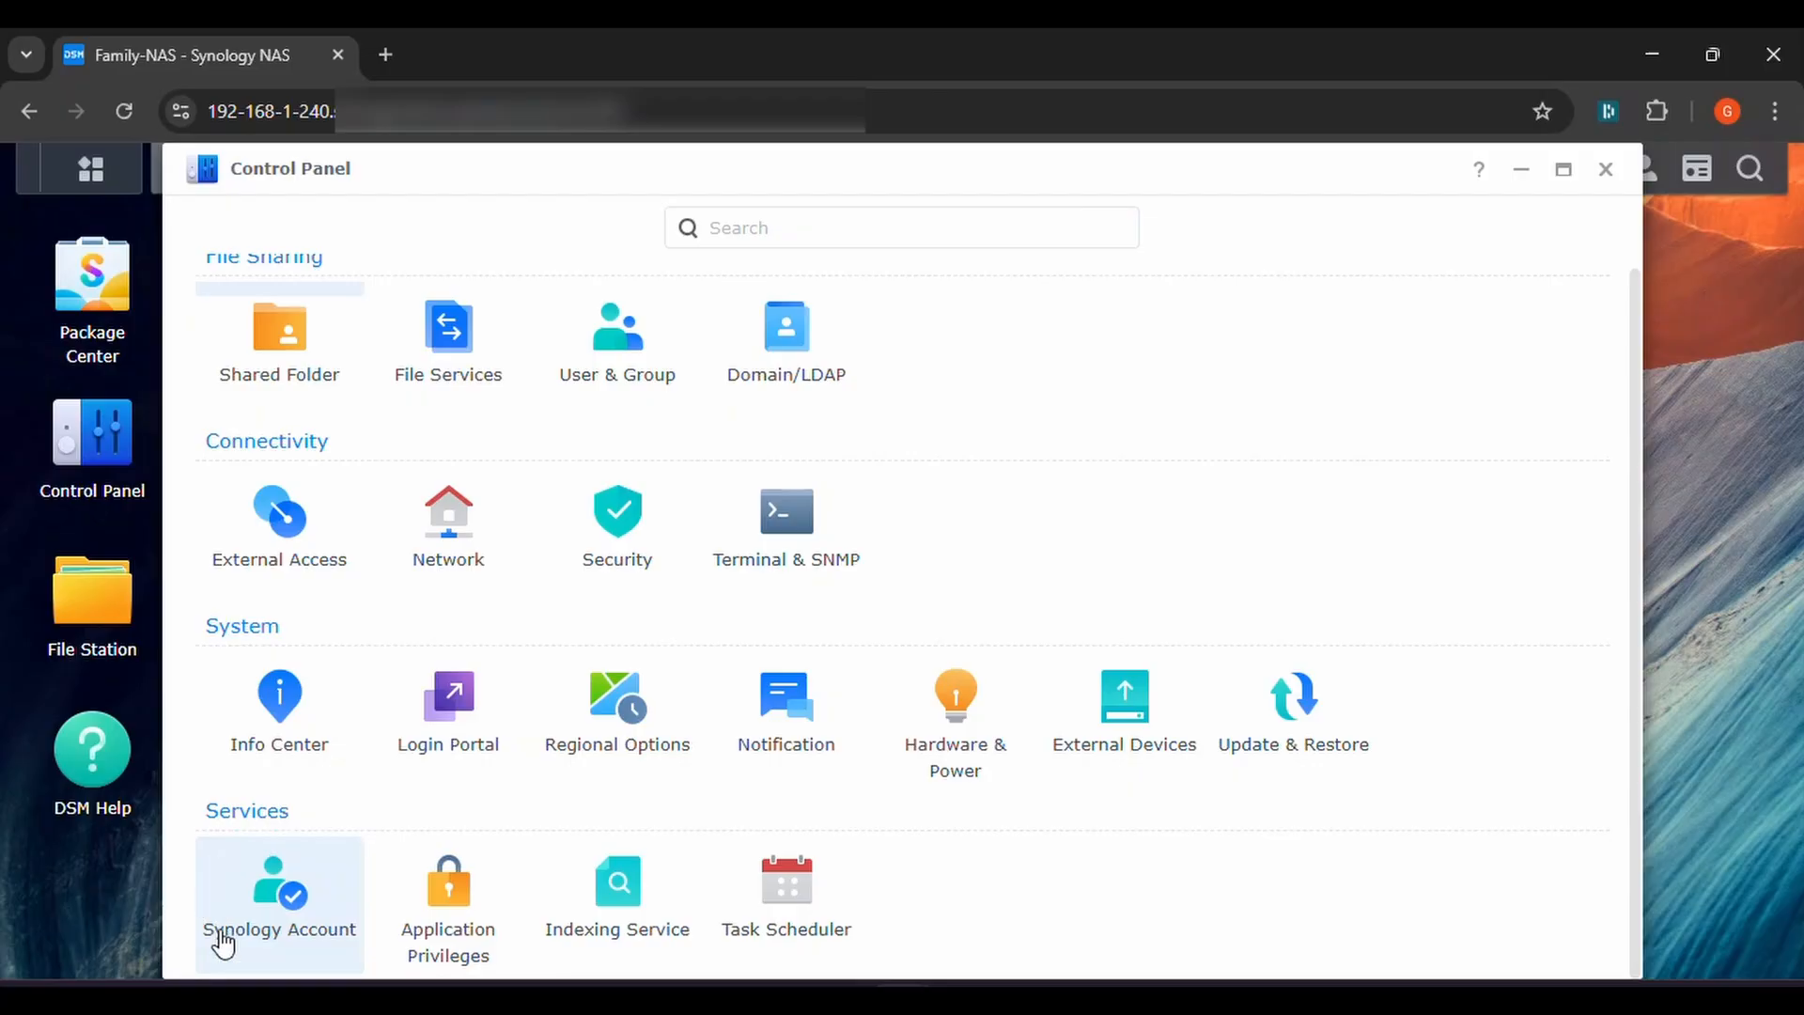
left_click(333, 921)
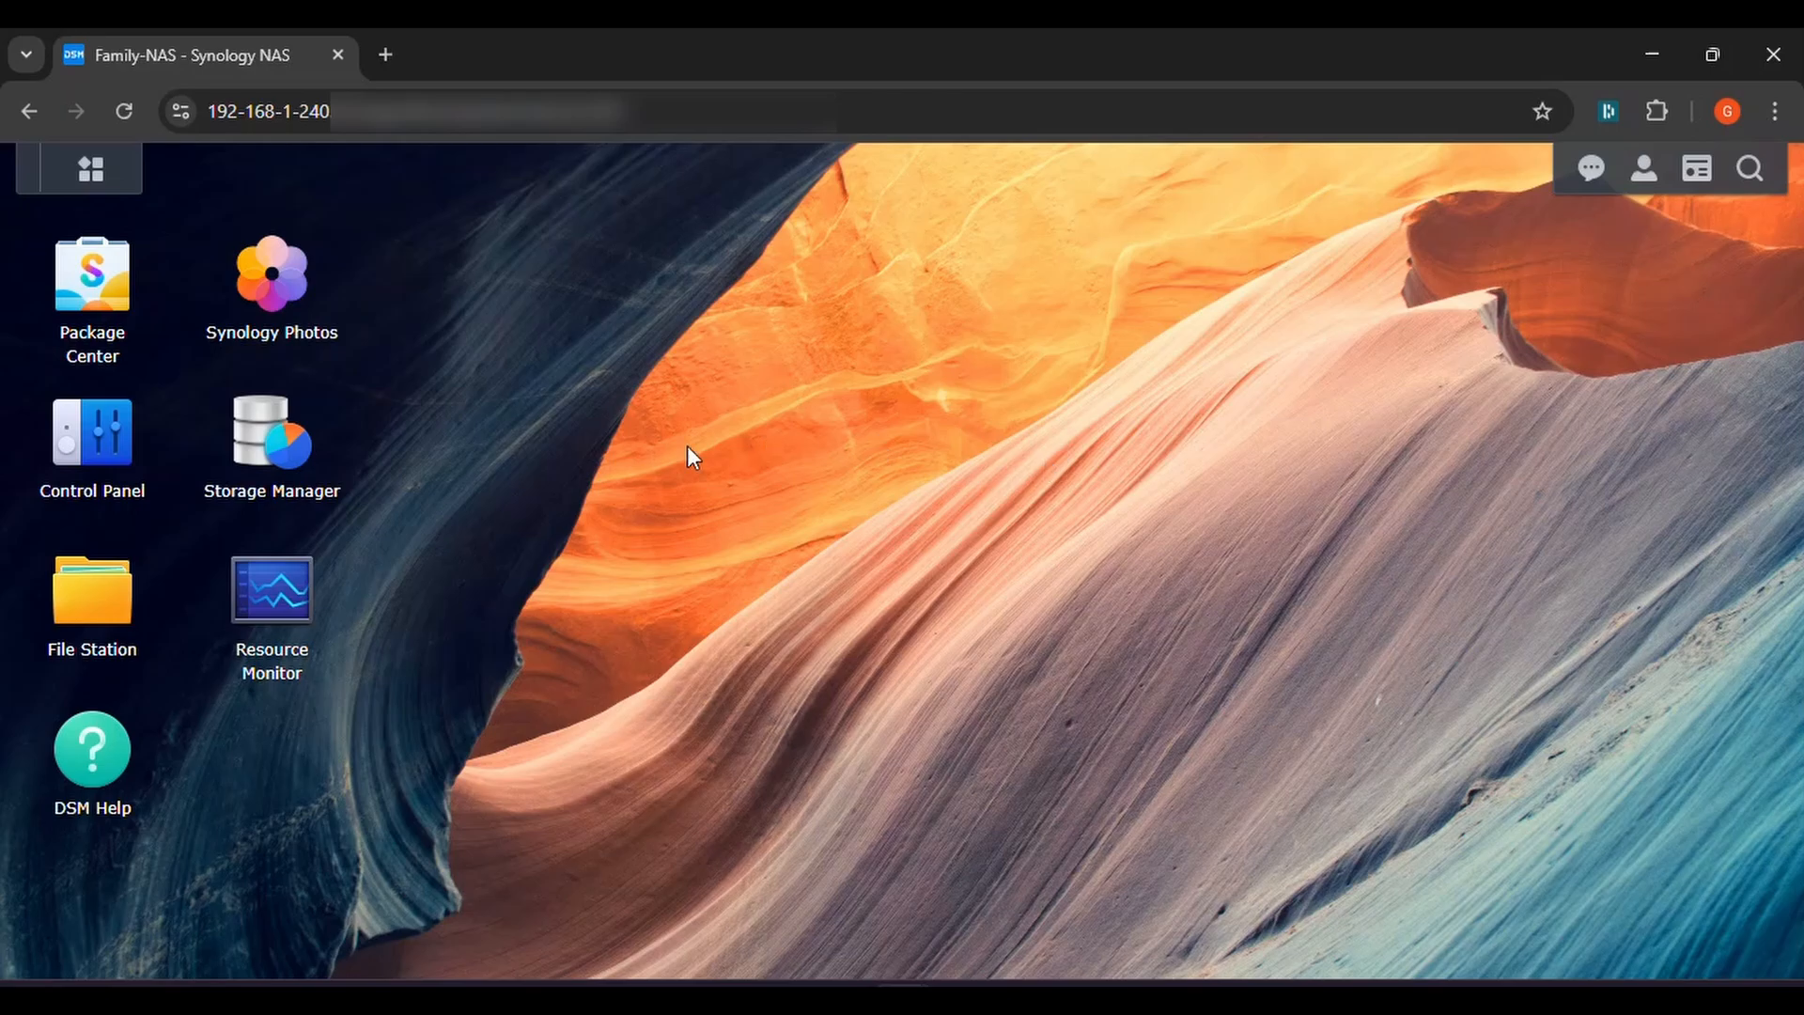
Open Storage Manager and review the RAID, drive and file system details of Storage Pool 1 and Volume 1
left_click(255, 420)
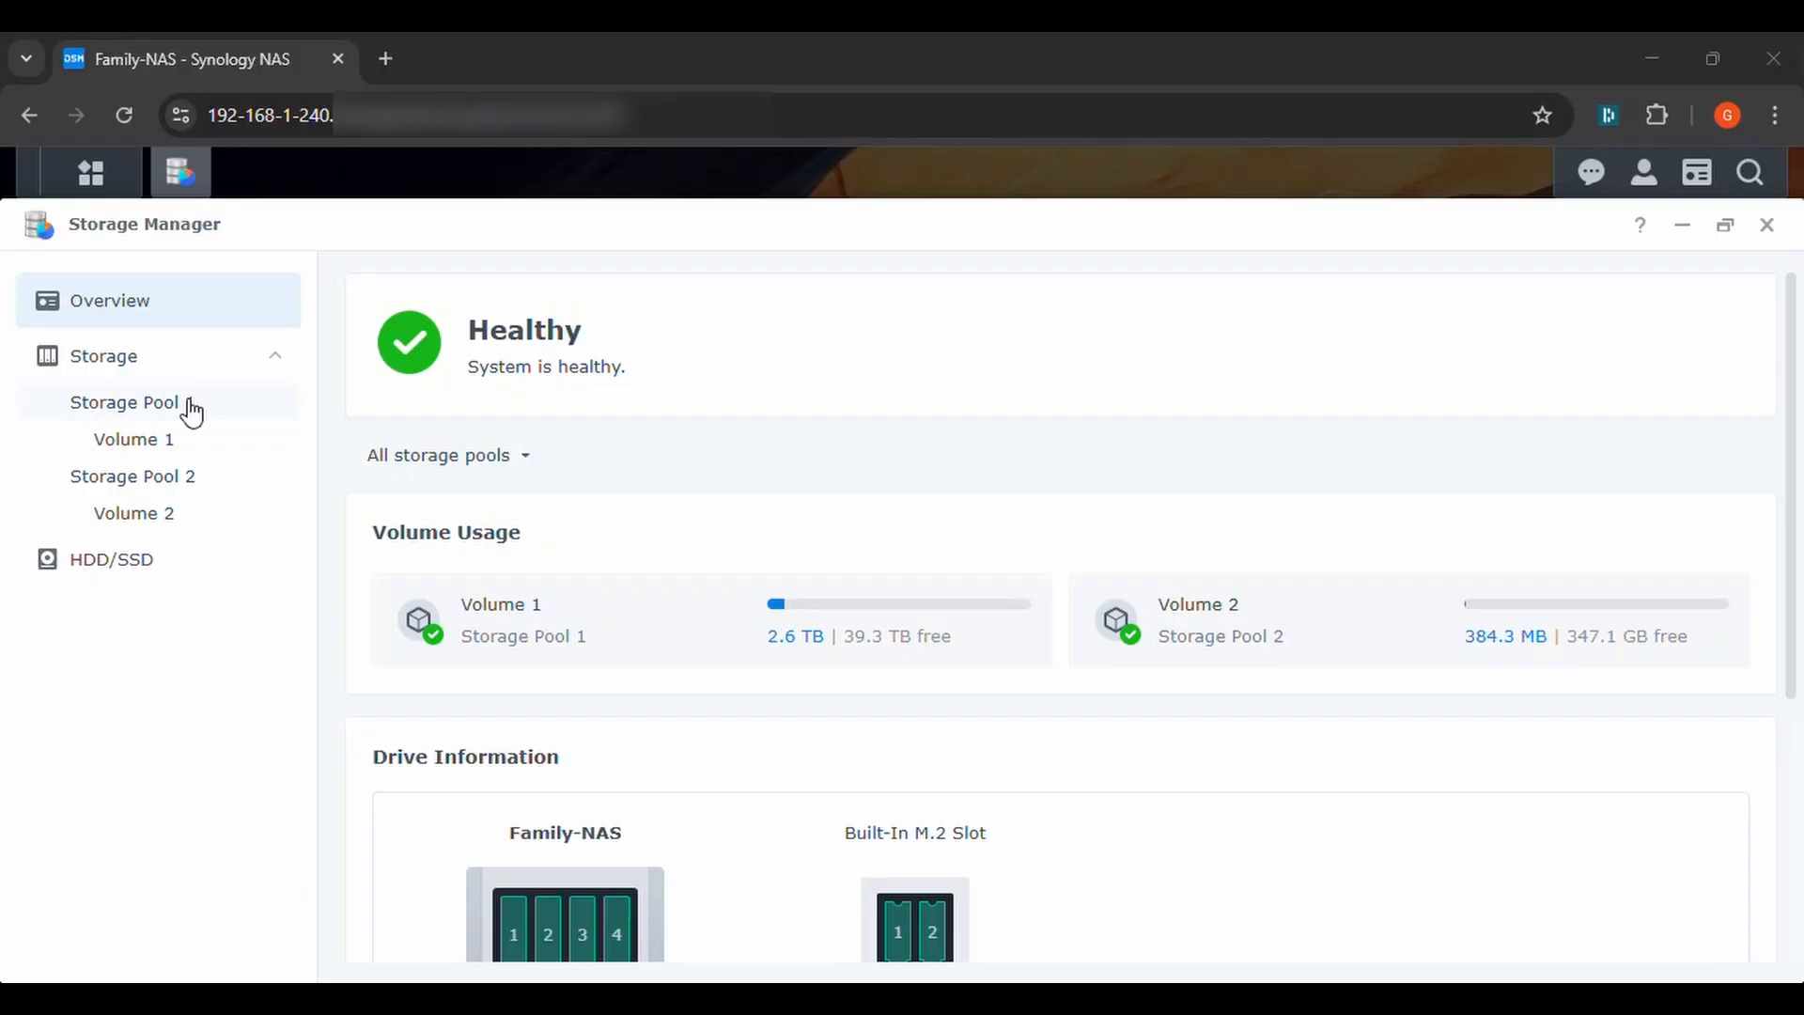
left_click(190, 410)
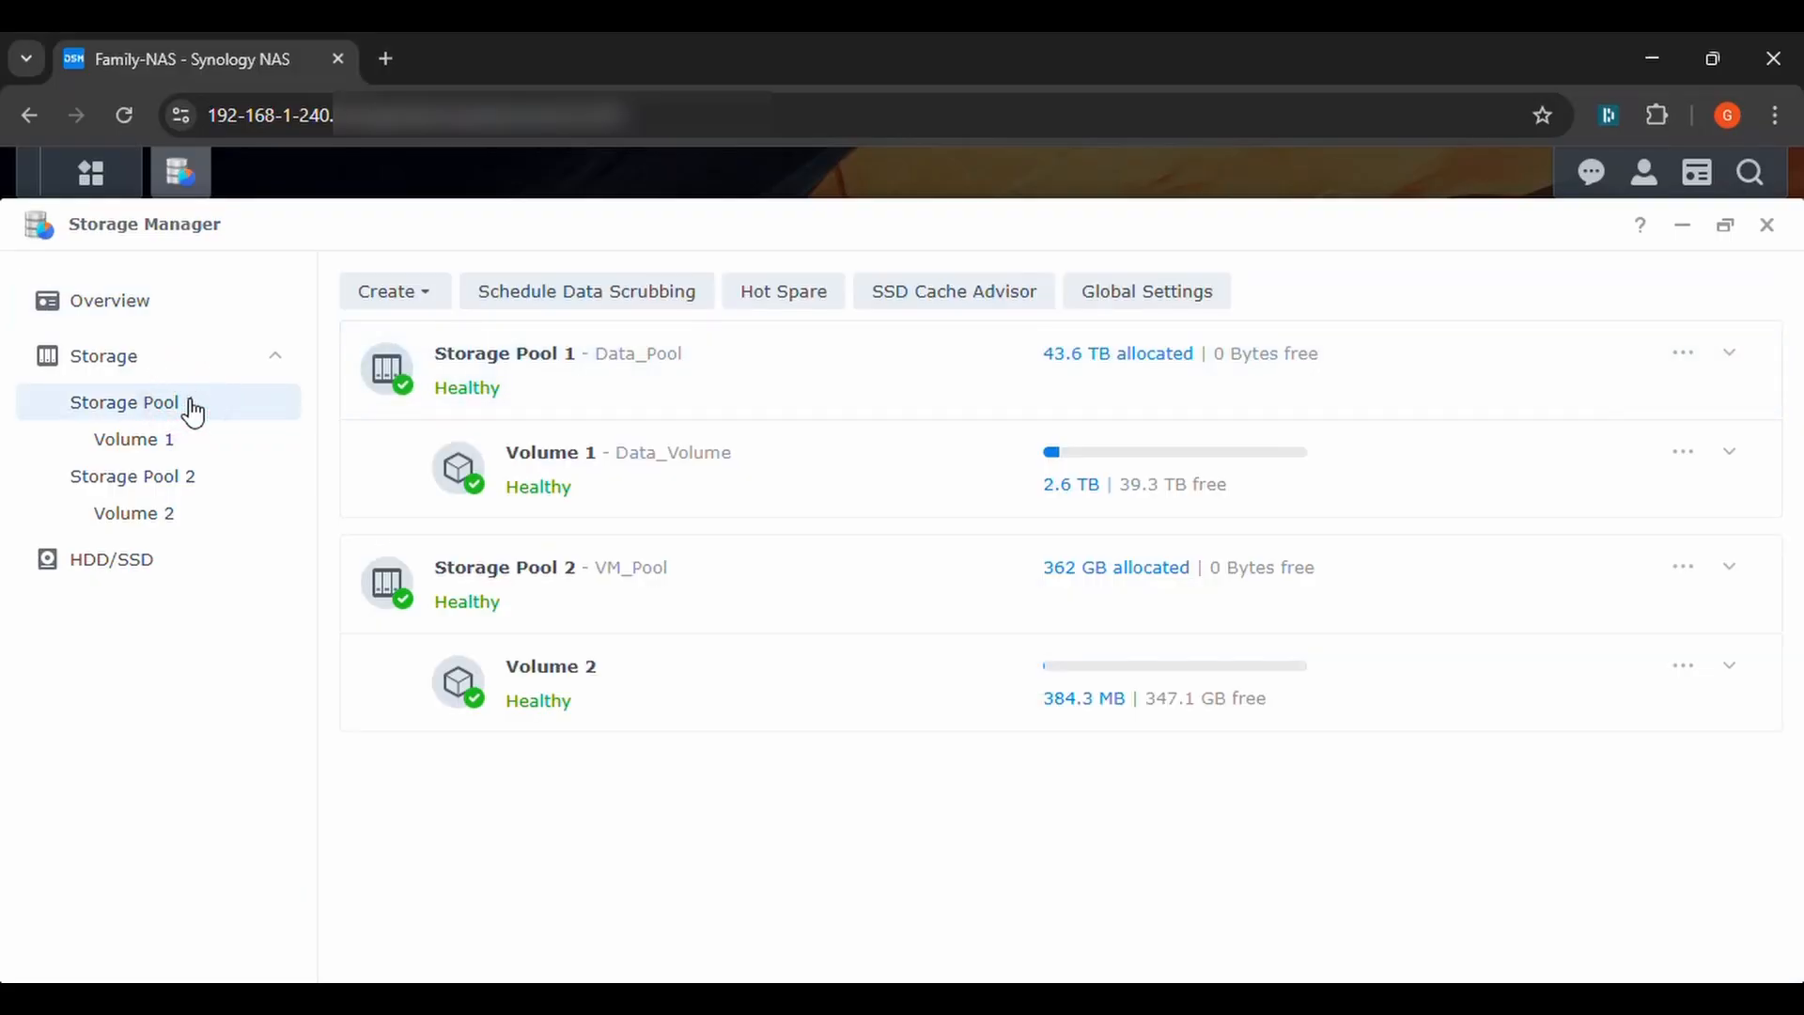
left_click(1731, 455)
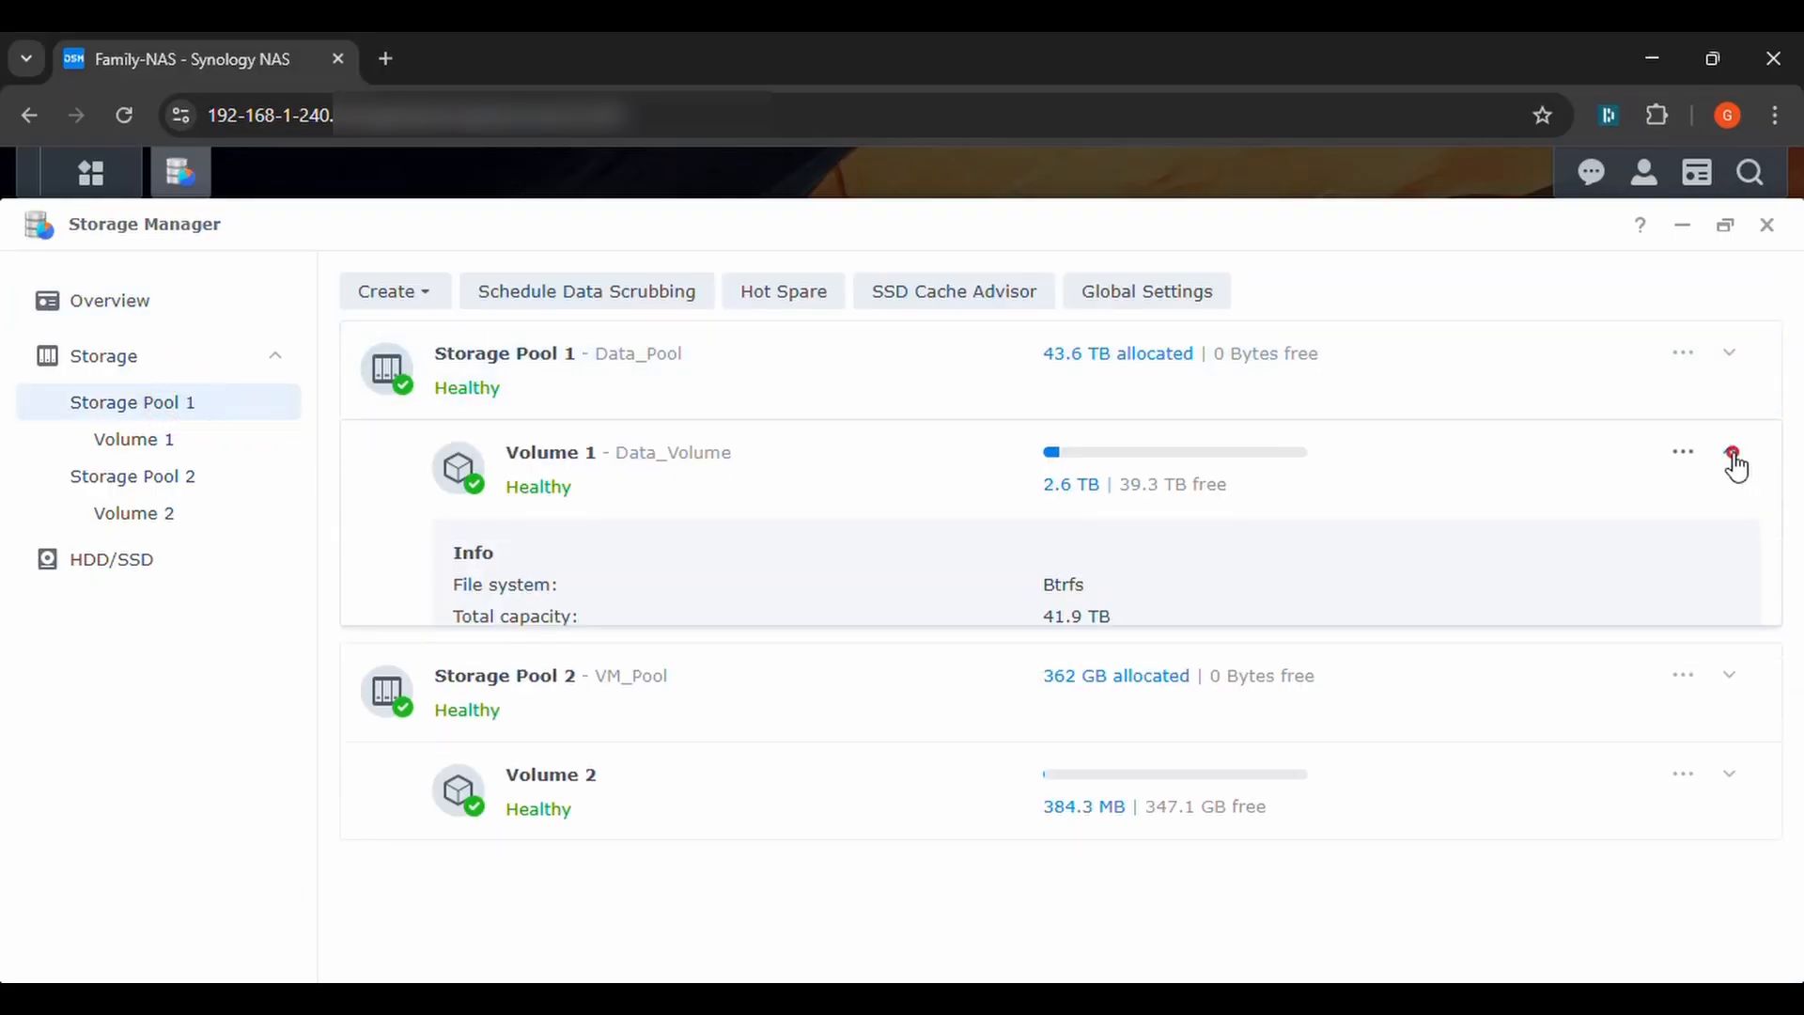
left_click(1729, 352)
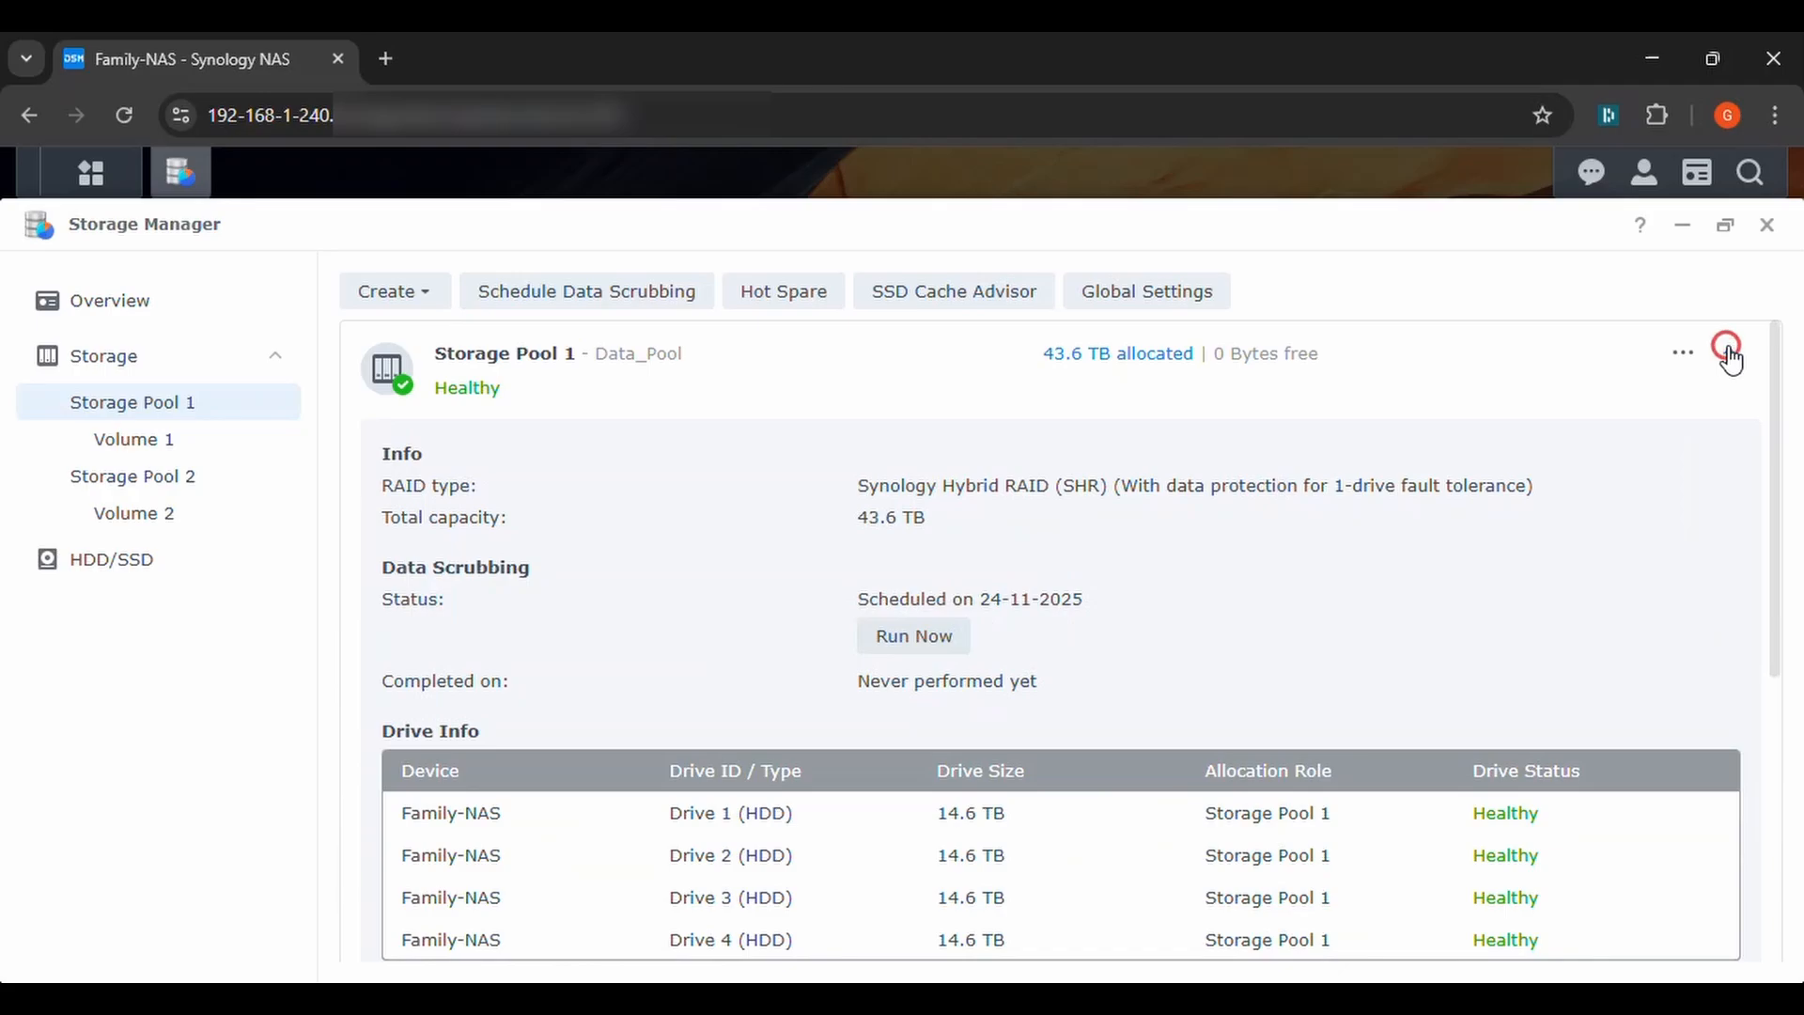
scroll(1080, 695, "down", 1)
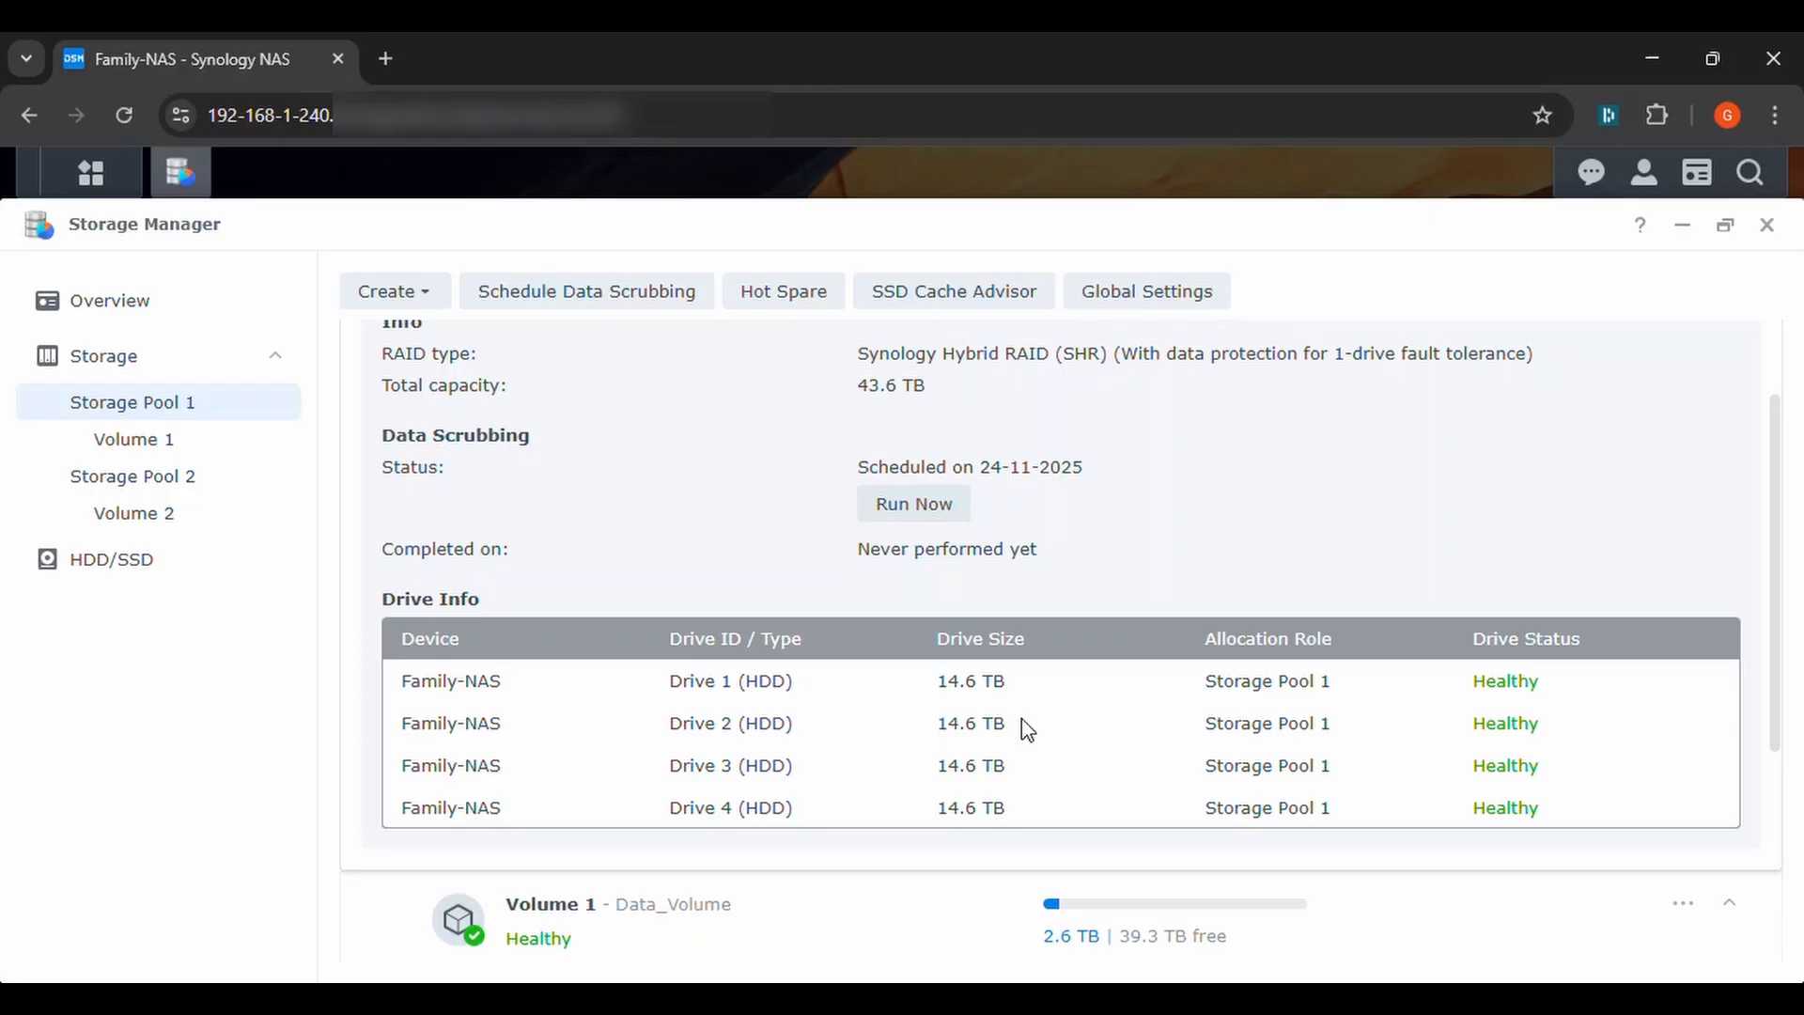
scroll(1022, 718, "down", 3)
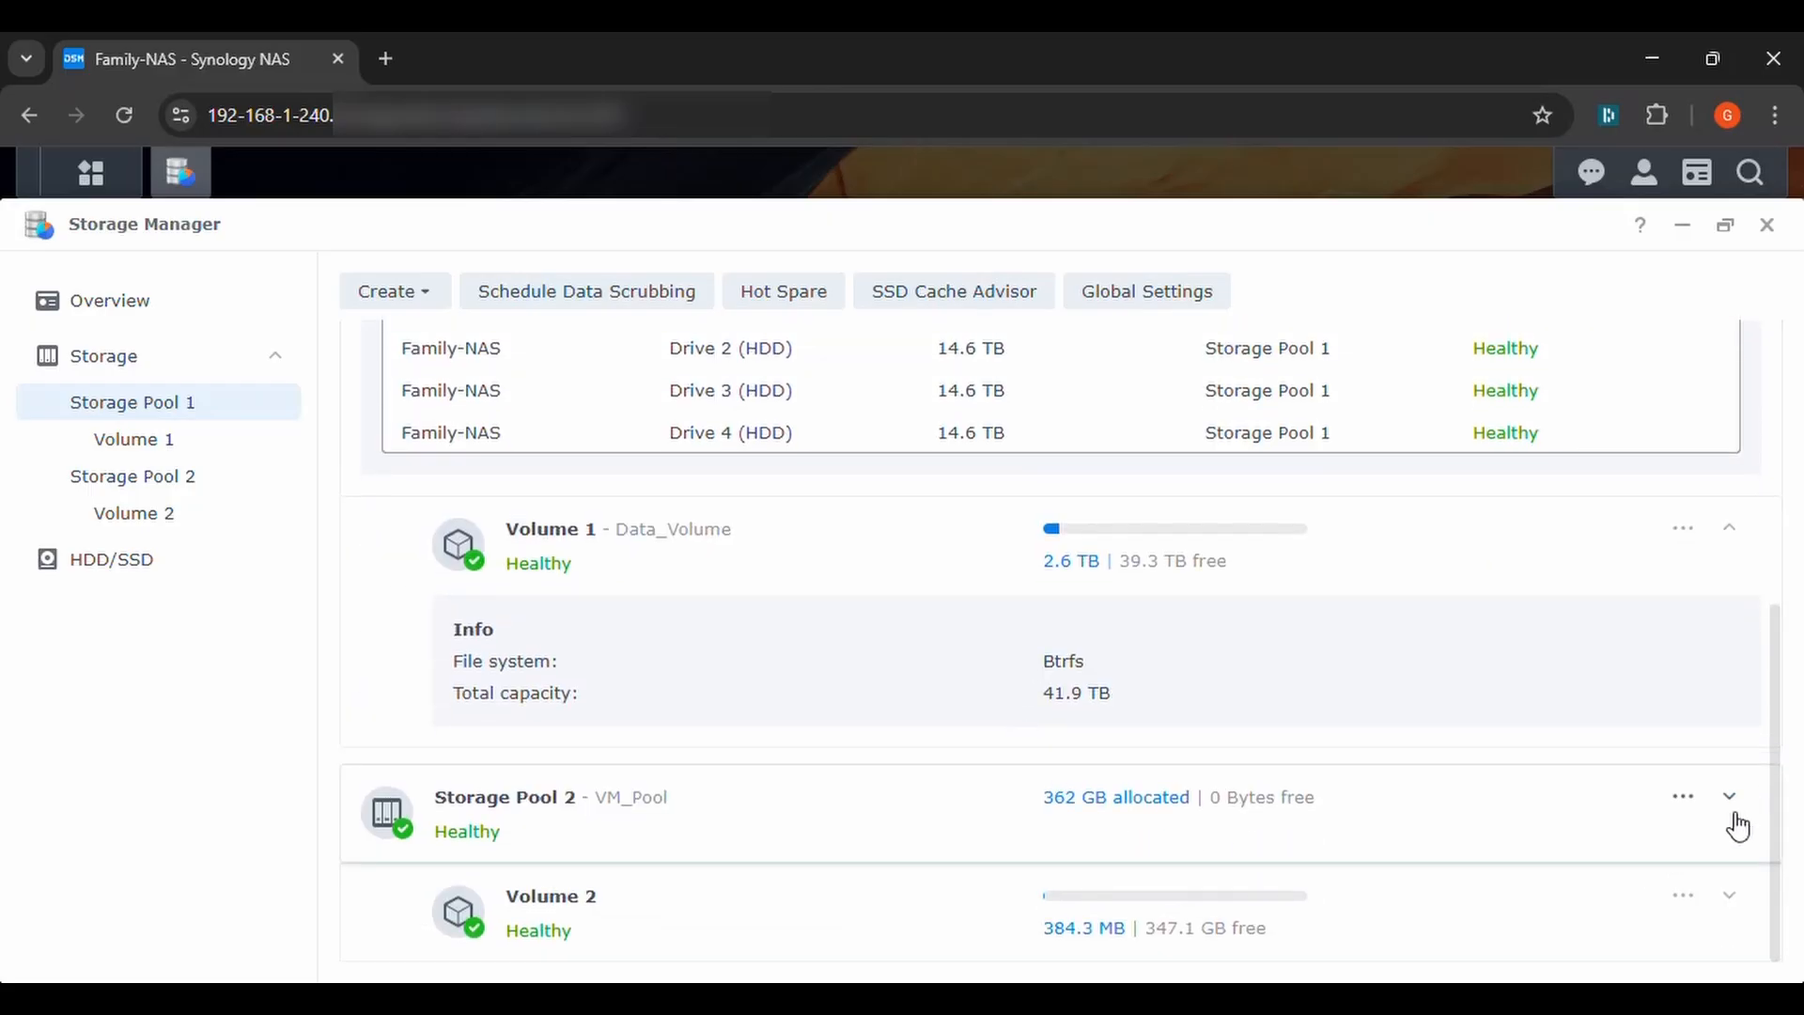
Expand Storage Pool 2 and review its RAID type, data scrubbing status and M.2 drive information
left_click(1731, 804)
scroll(1424, 837, "down", 4)
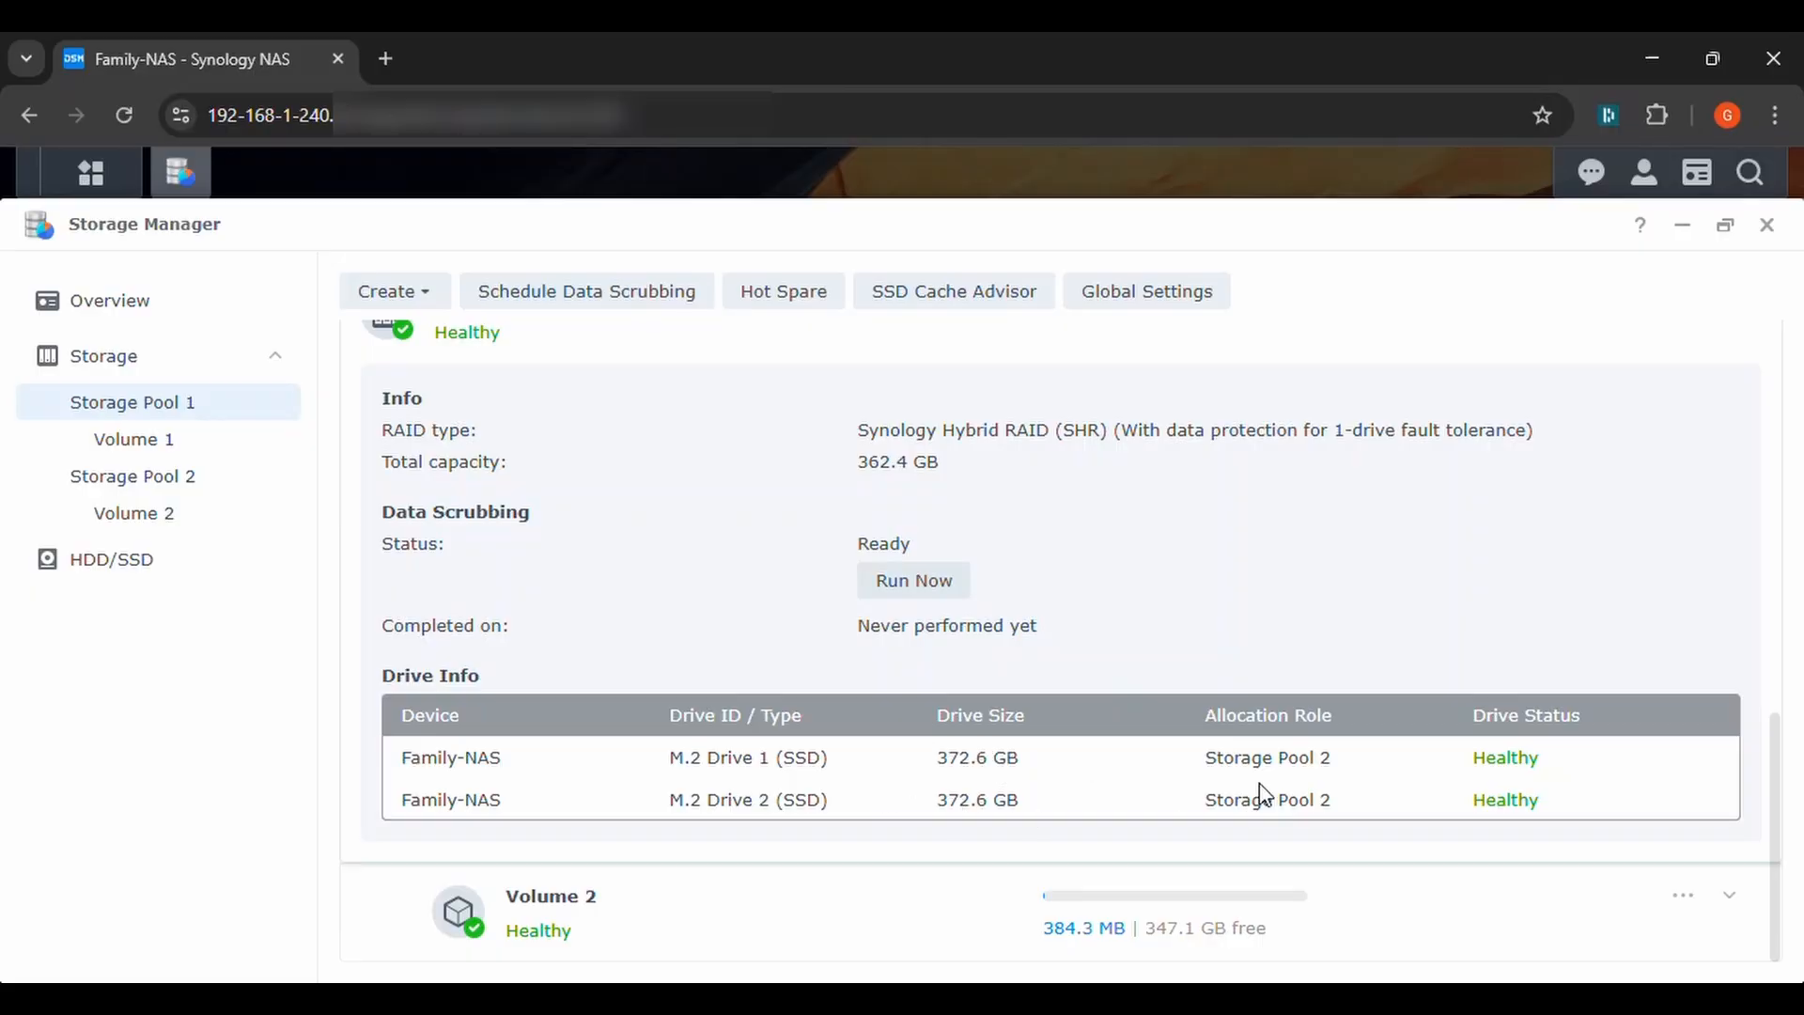
scroll(1260, 794, "up", 10)
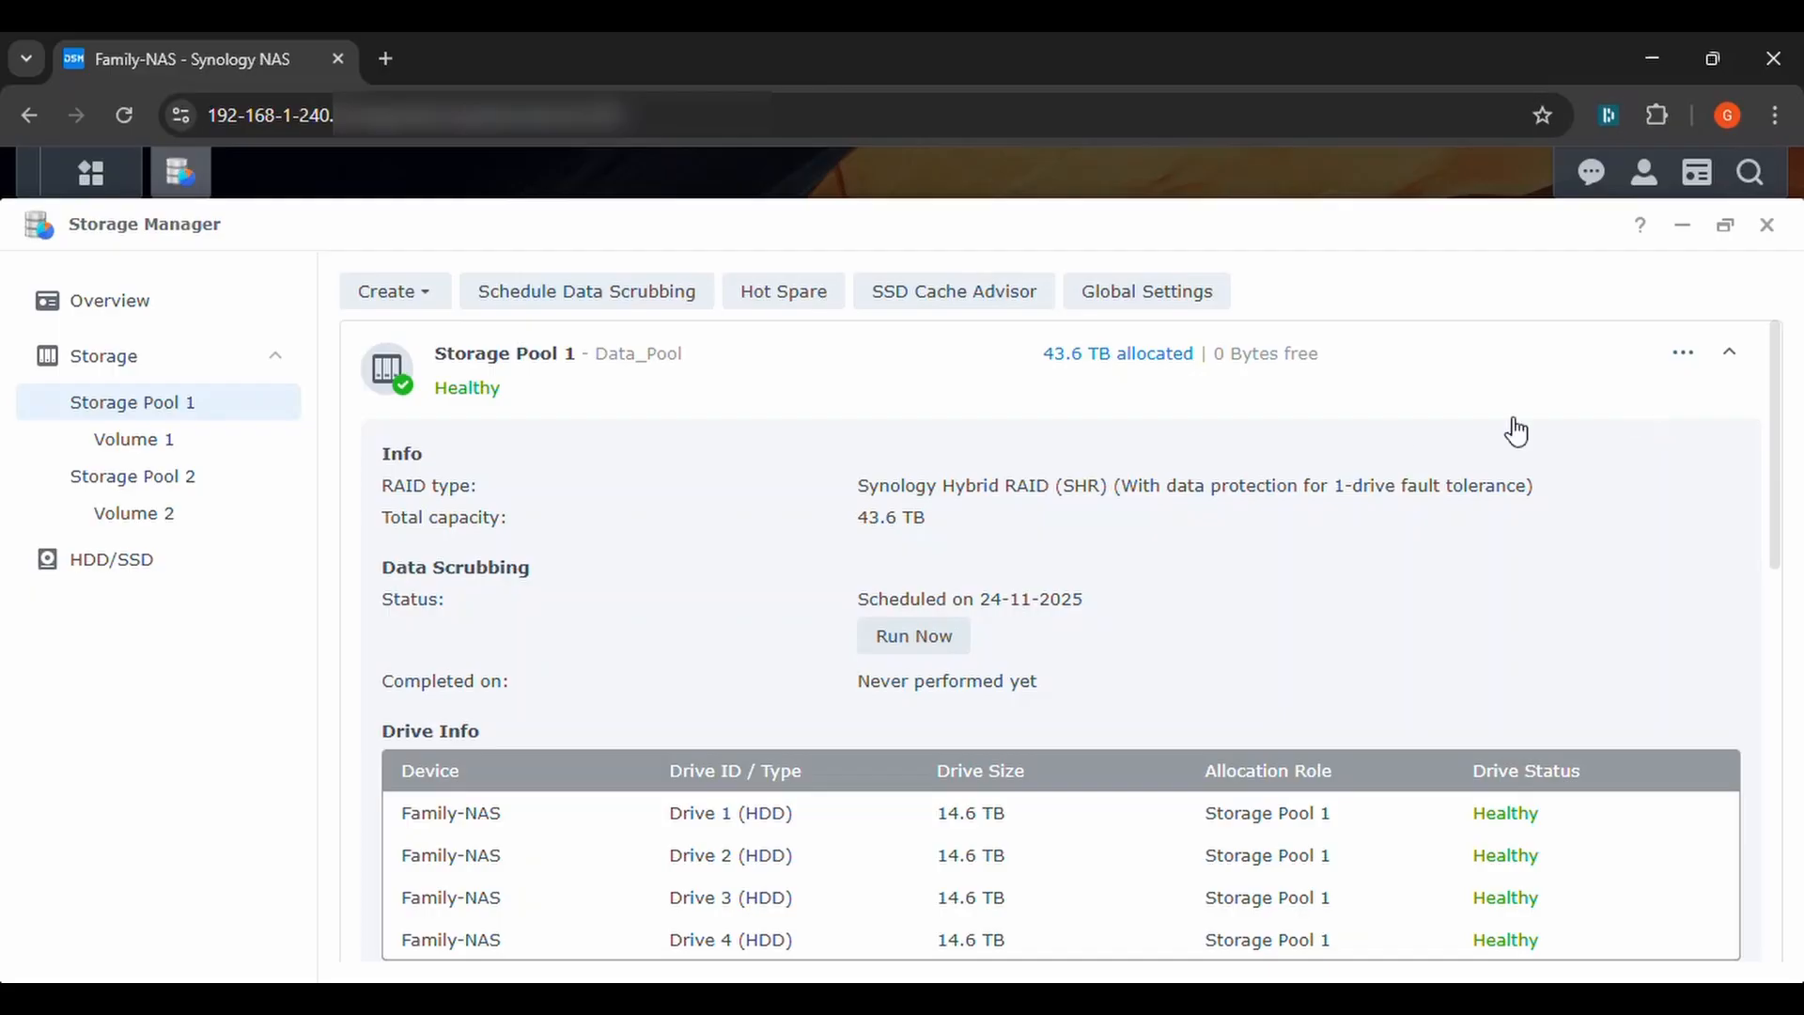
Open the settings of Volume 1, review the file access time and size options, and close them without saving
left_click(858, 492)
scroll(1631, 652, "down", 5)
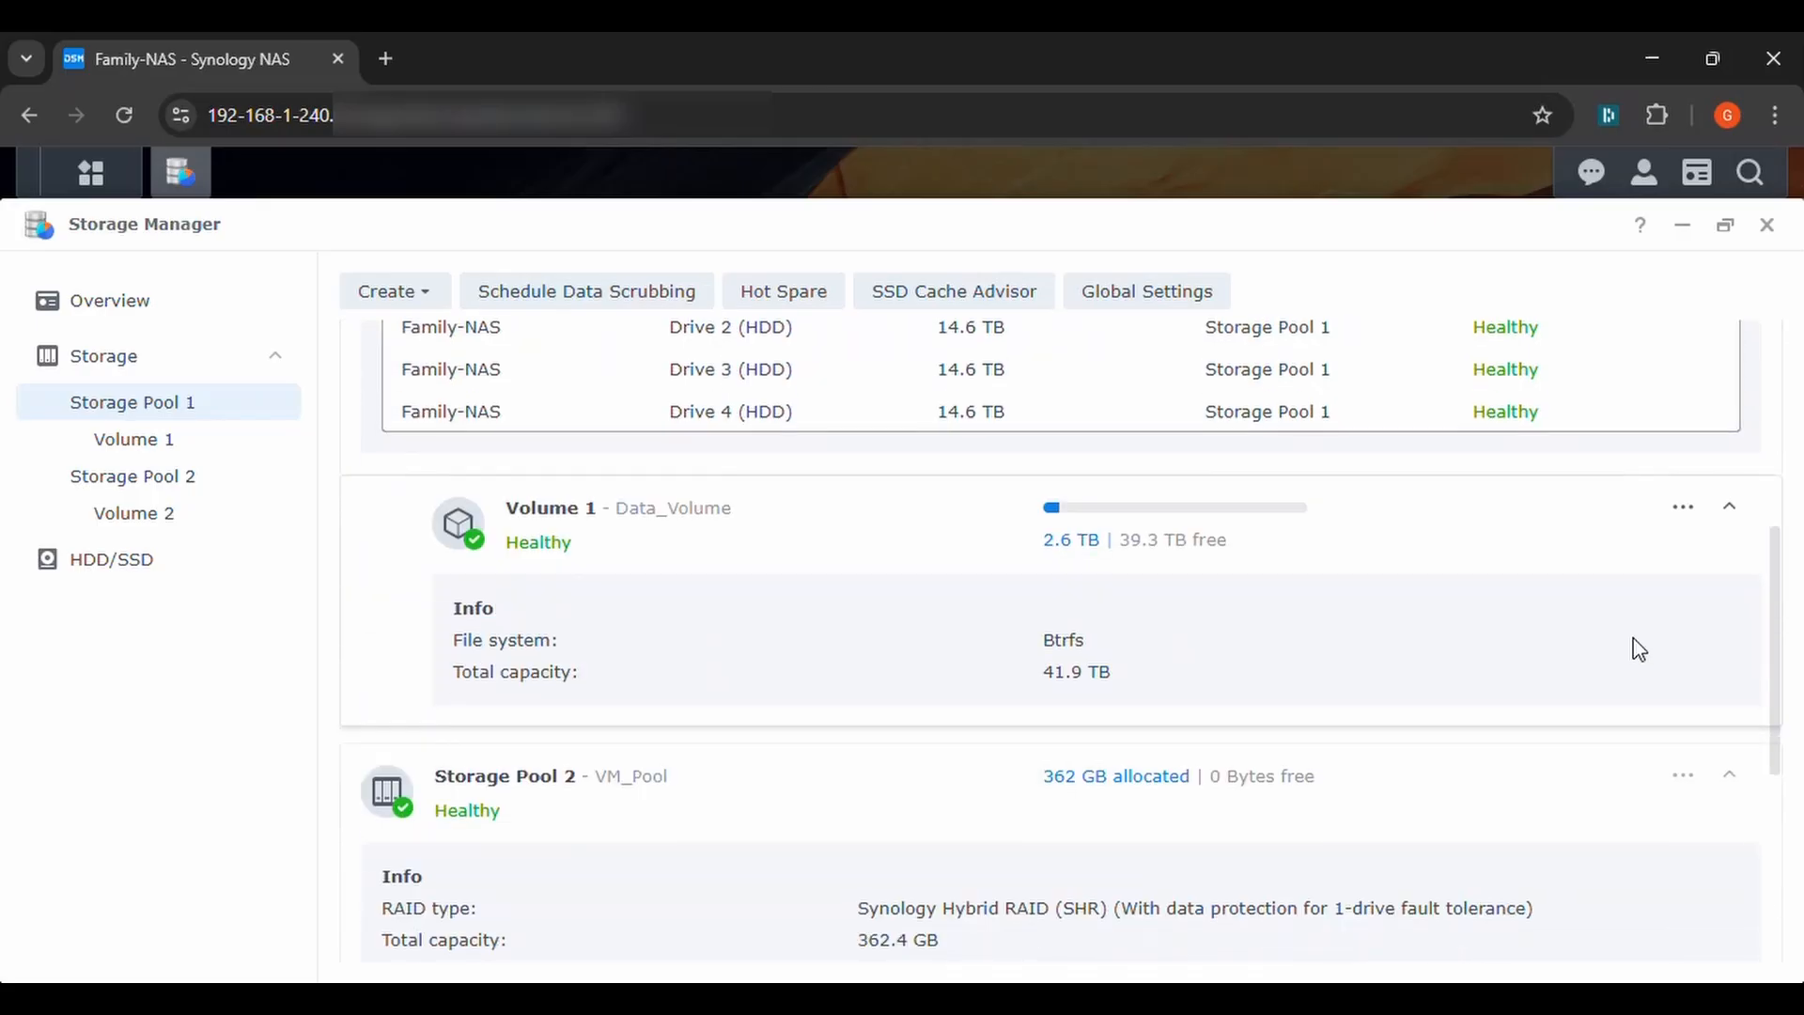
left_click(1683, 507)
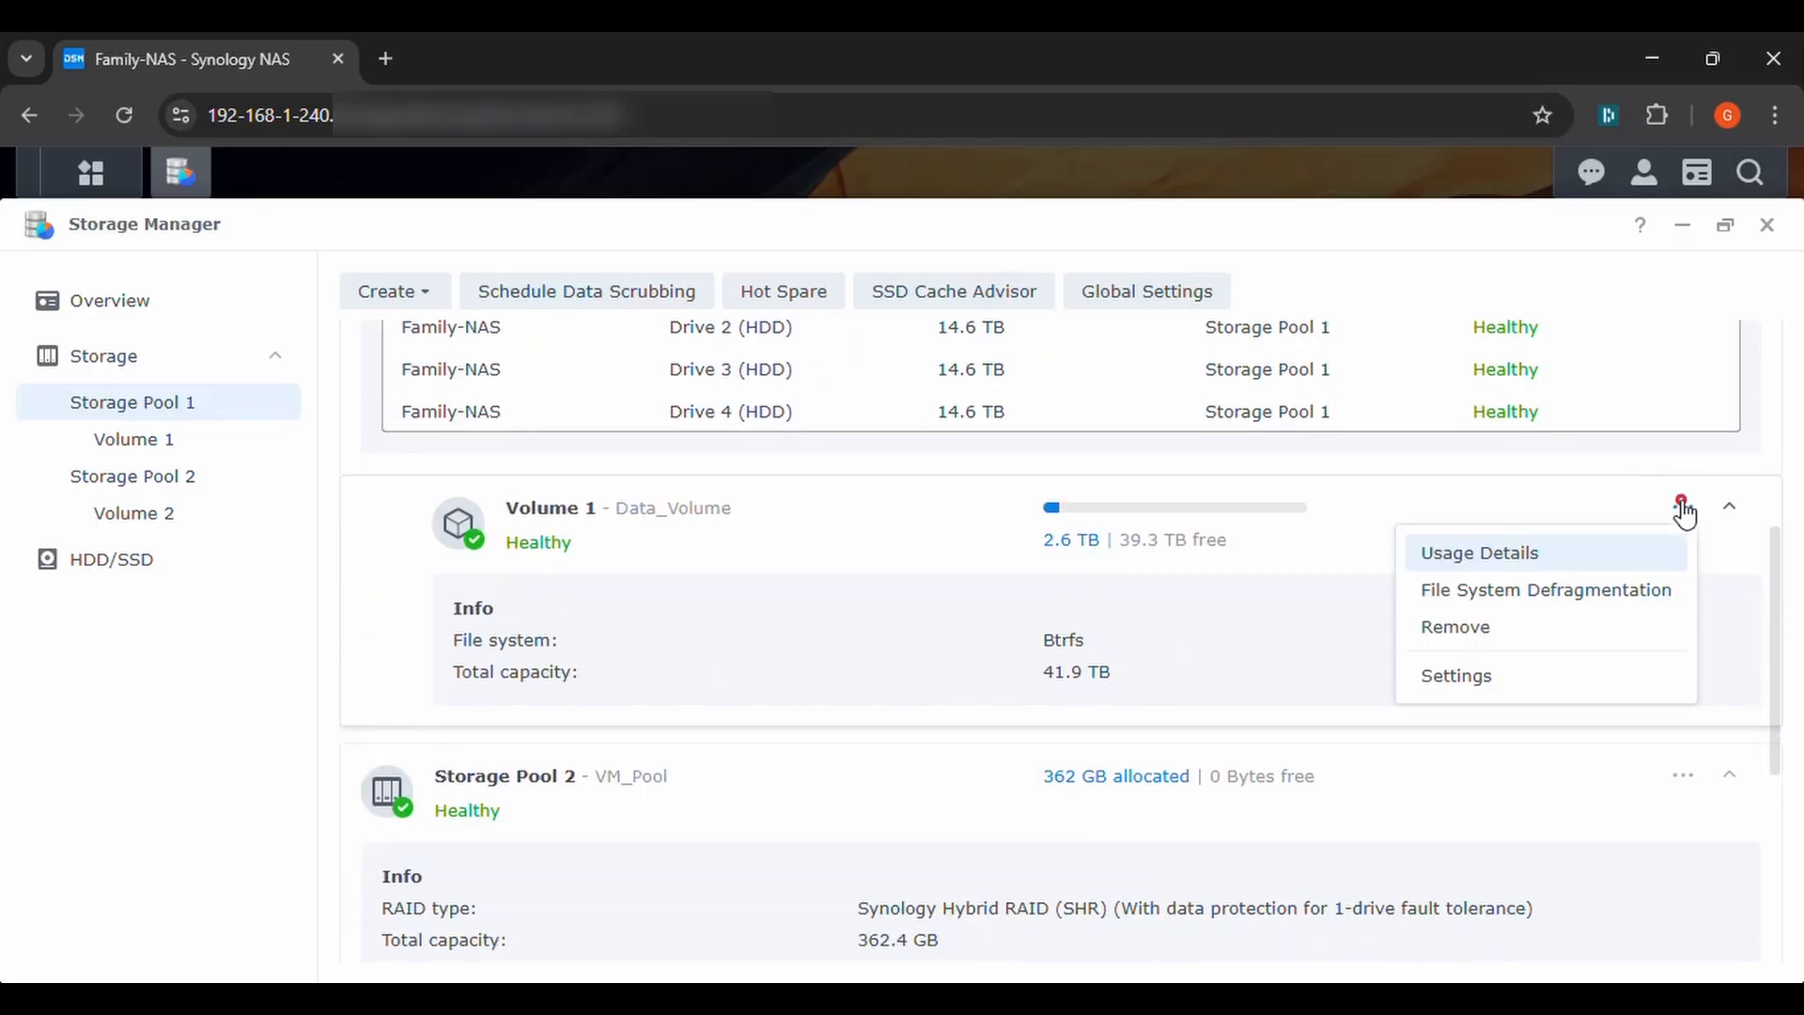
left_click(1453, 683)
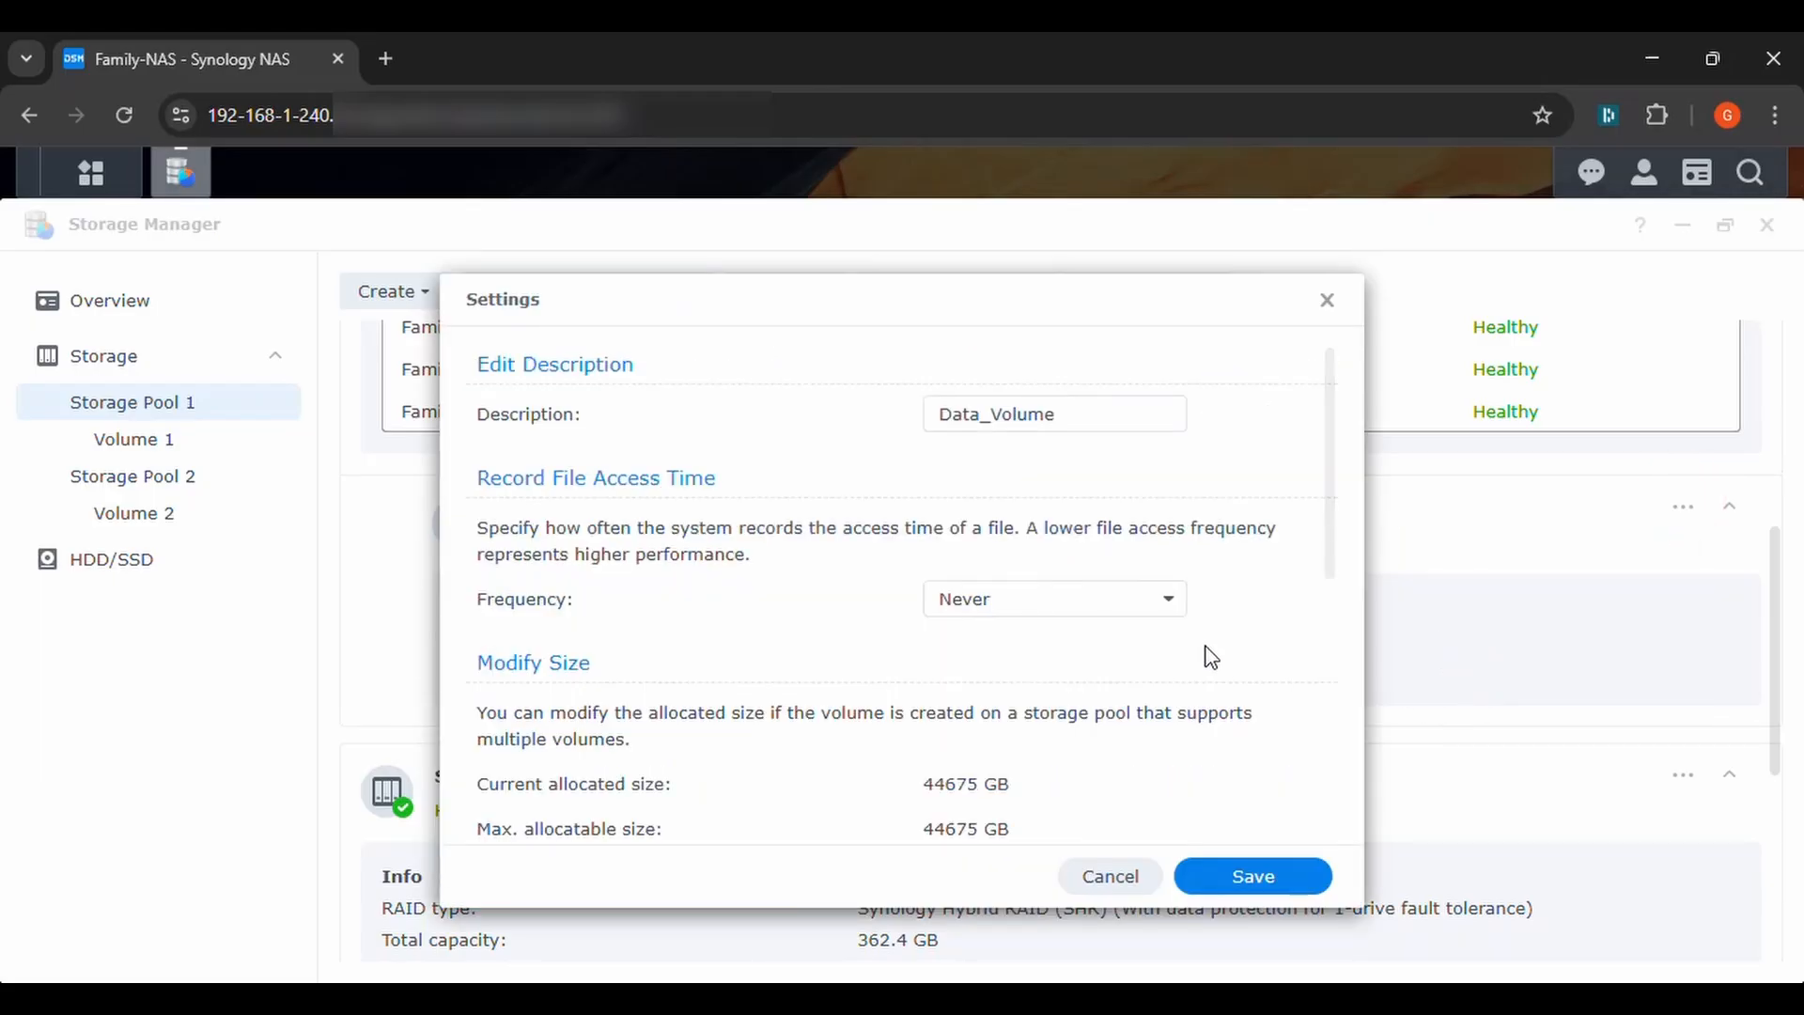
scroll(1256, 657, "down", 1)
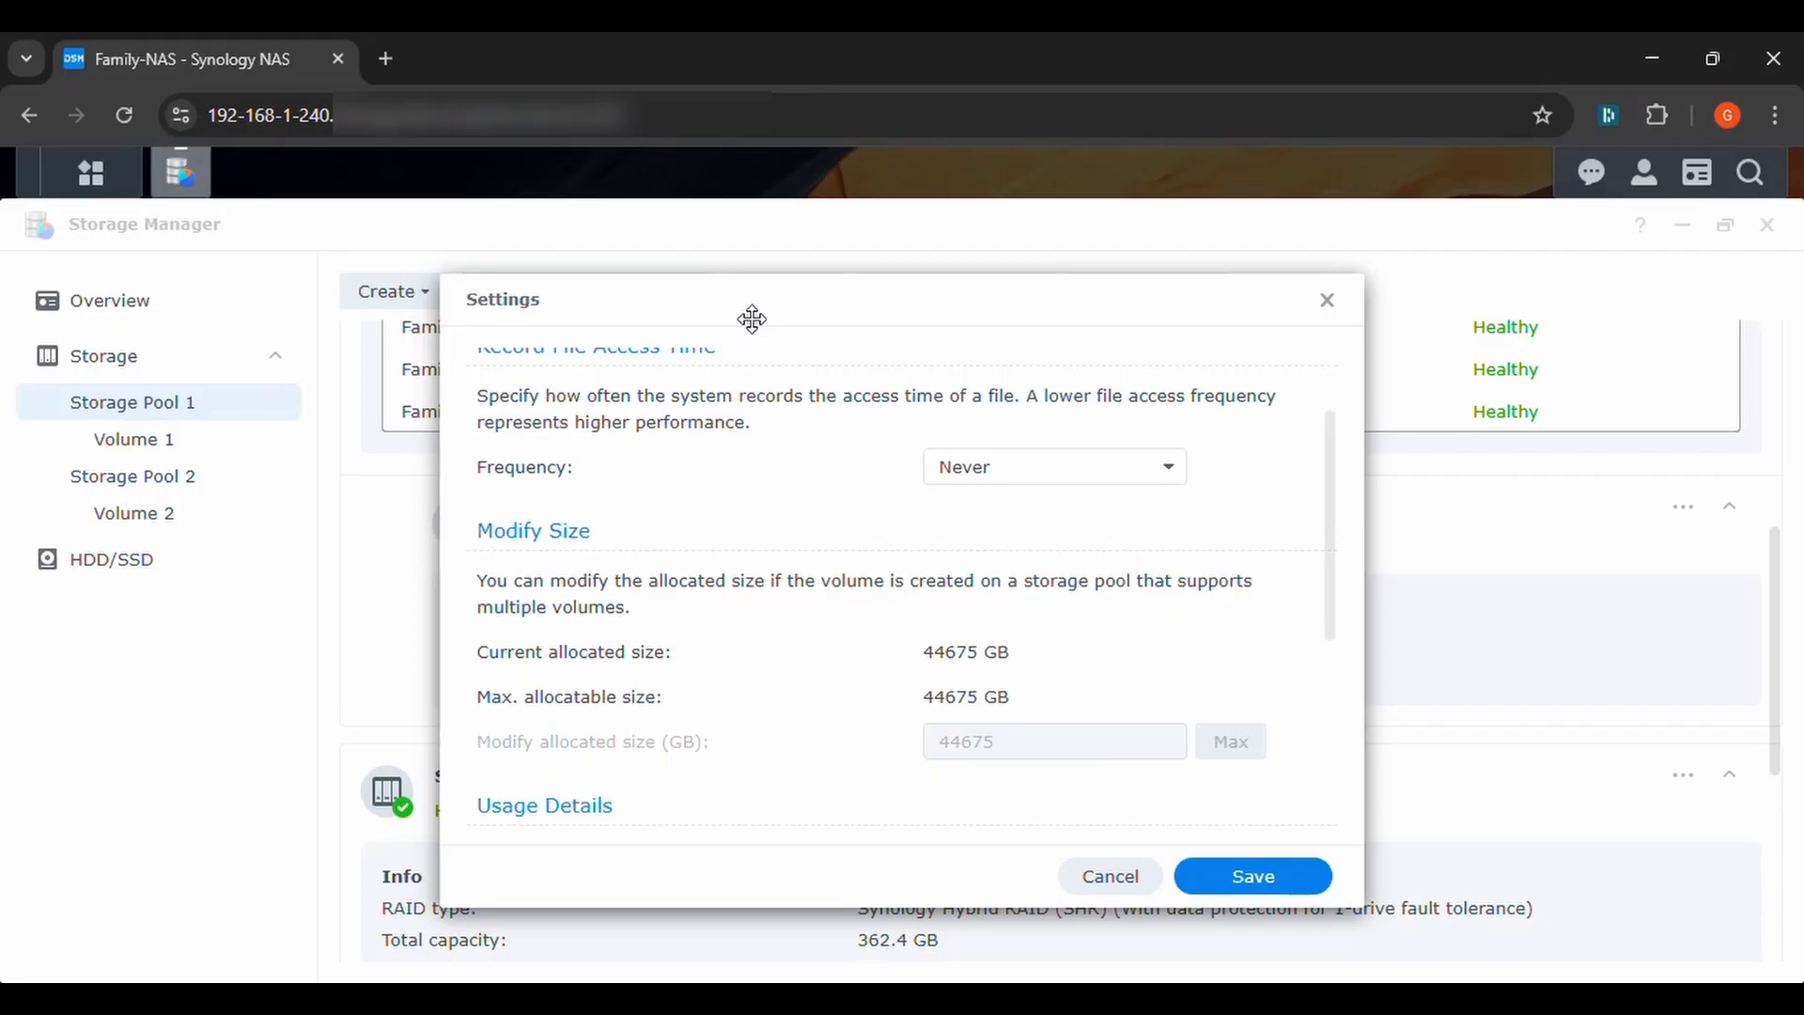
left_click_drag(729, 302, 1593, 357)
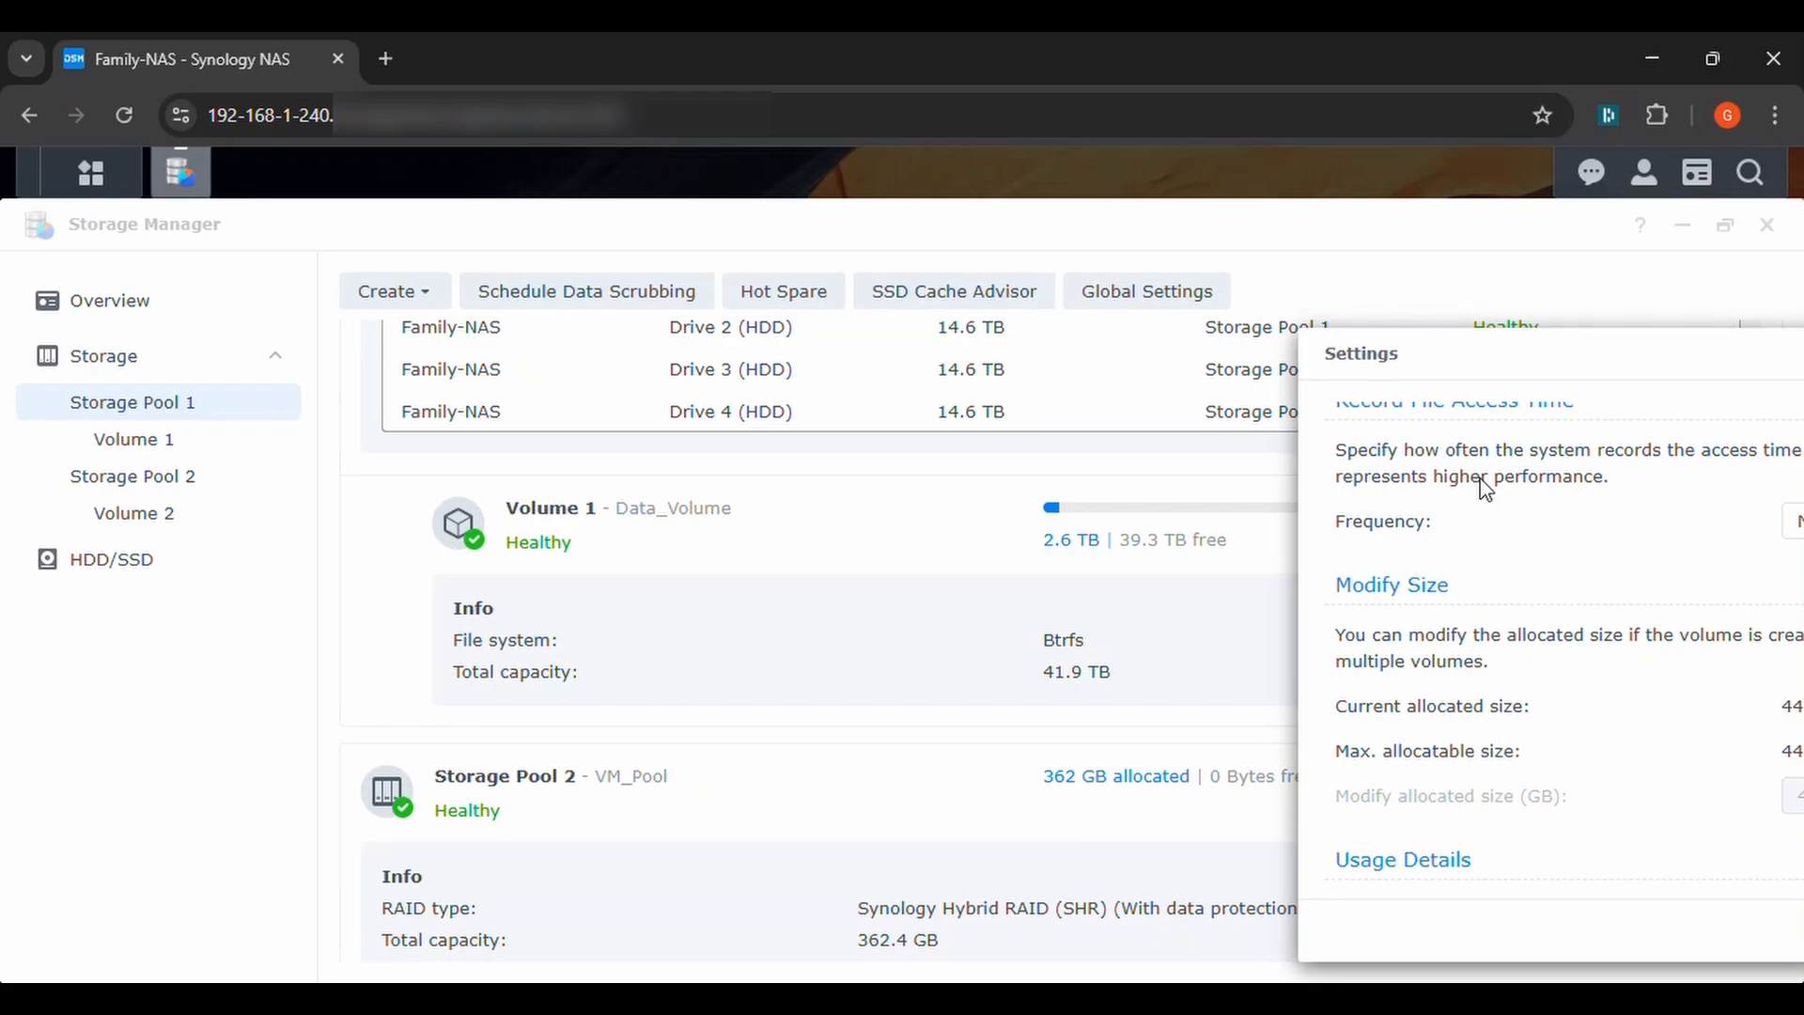
left_click_drag(1716, 358, 926, 310)
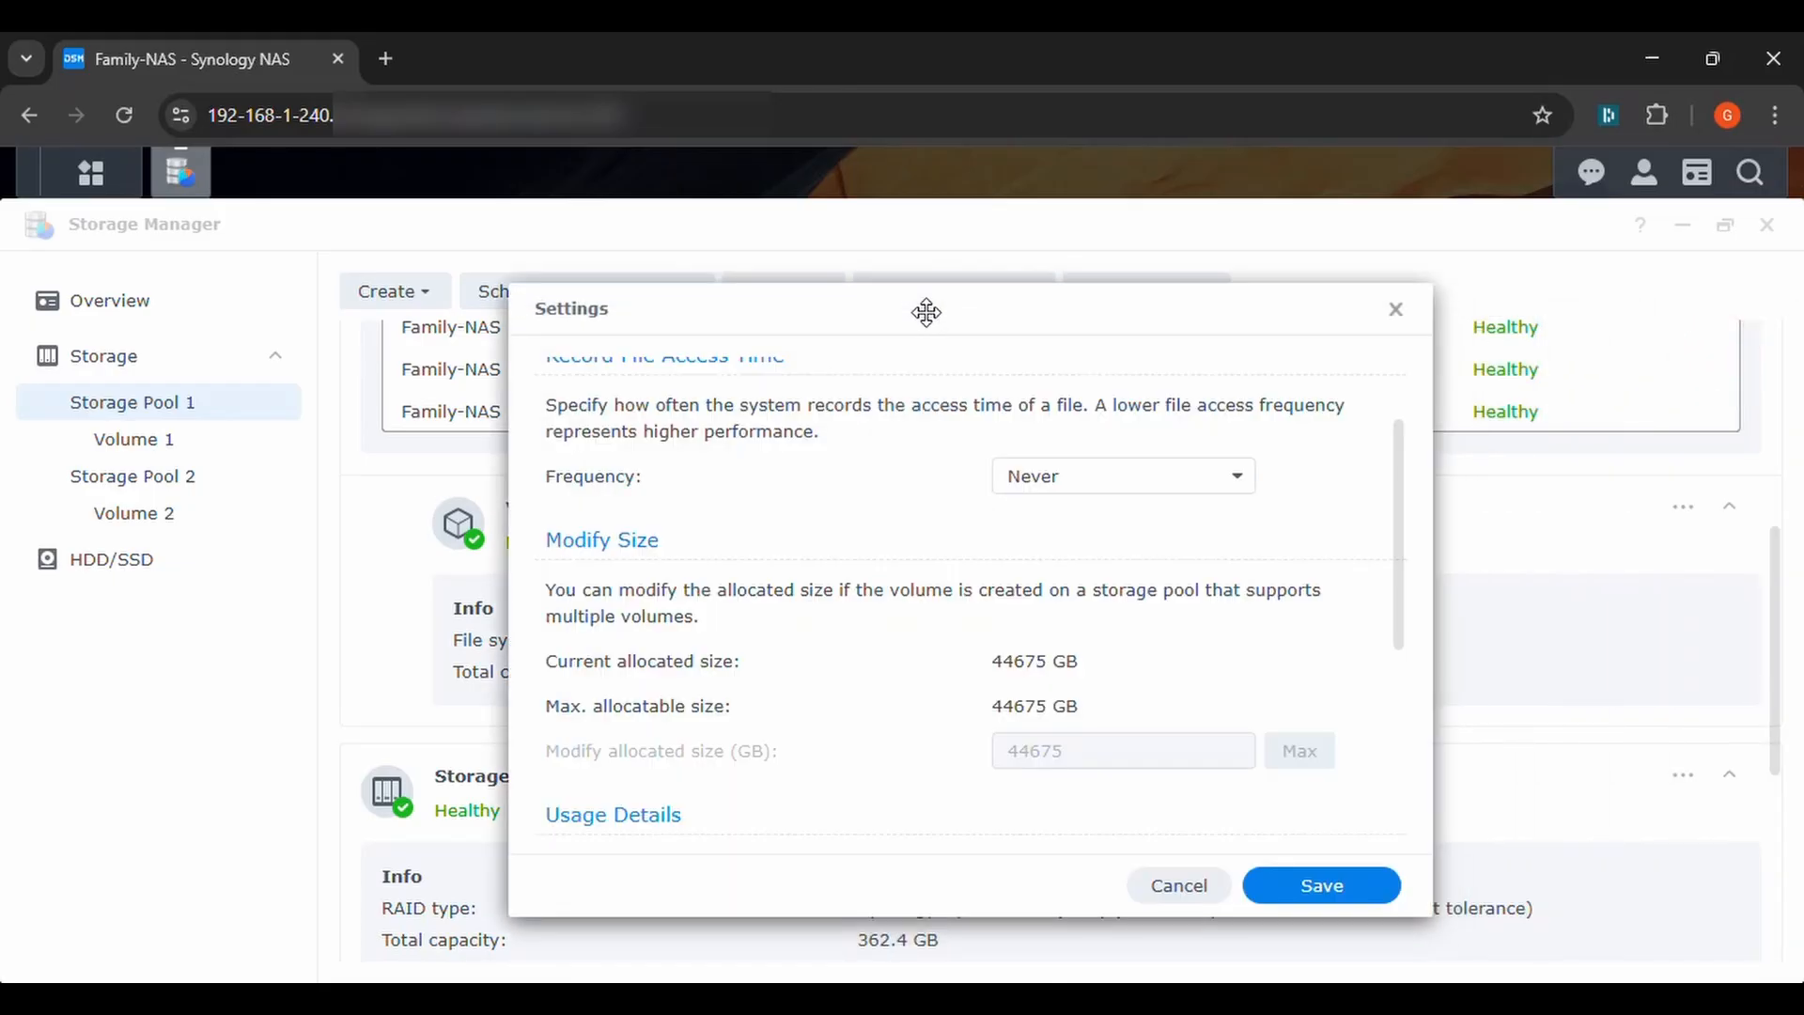
left_click(1397, 311)
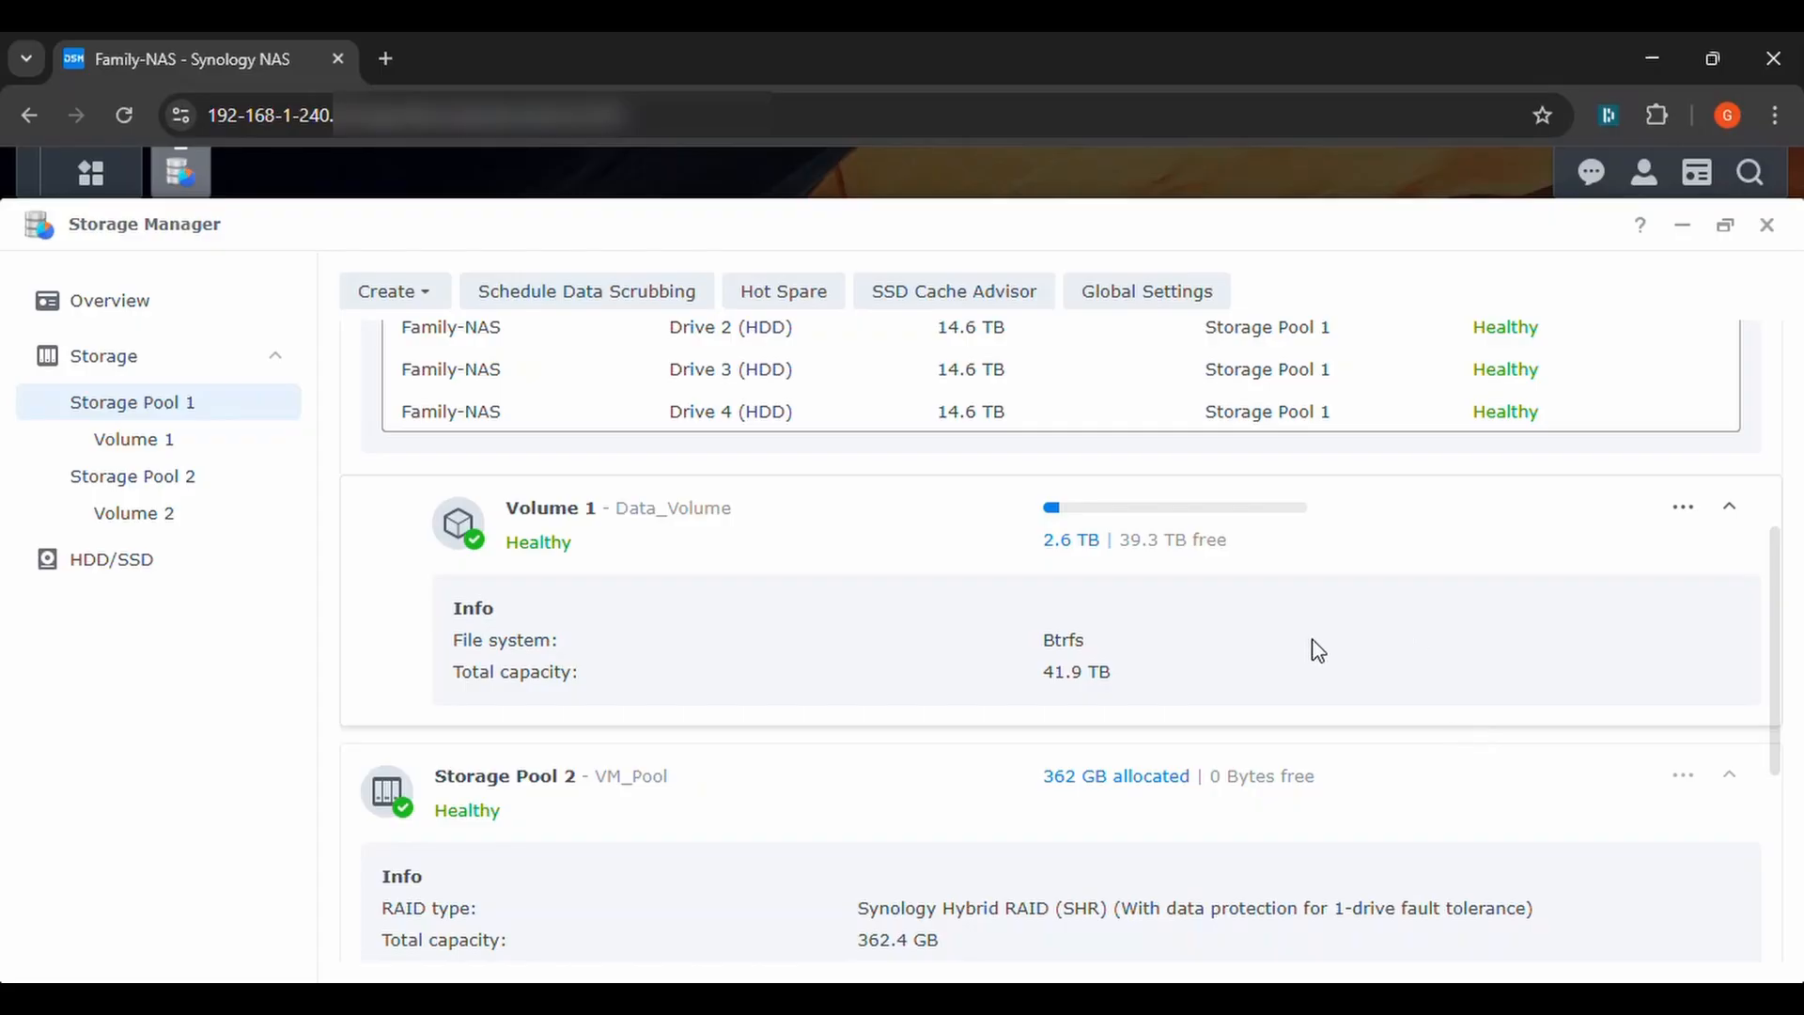
View the storage overview, return to the storage pool list and open the global storage settings
scroll(1221, 572, "up", 5)
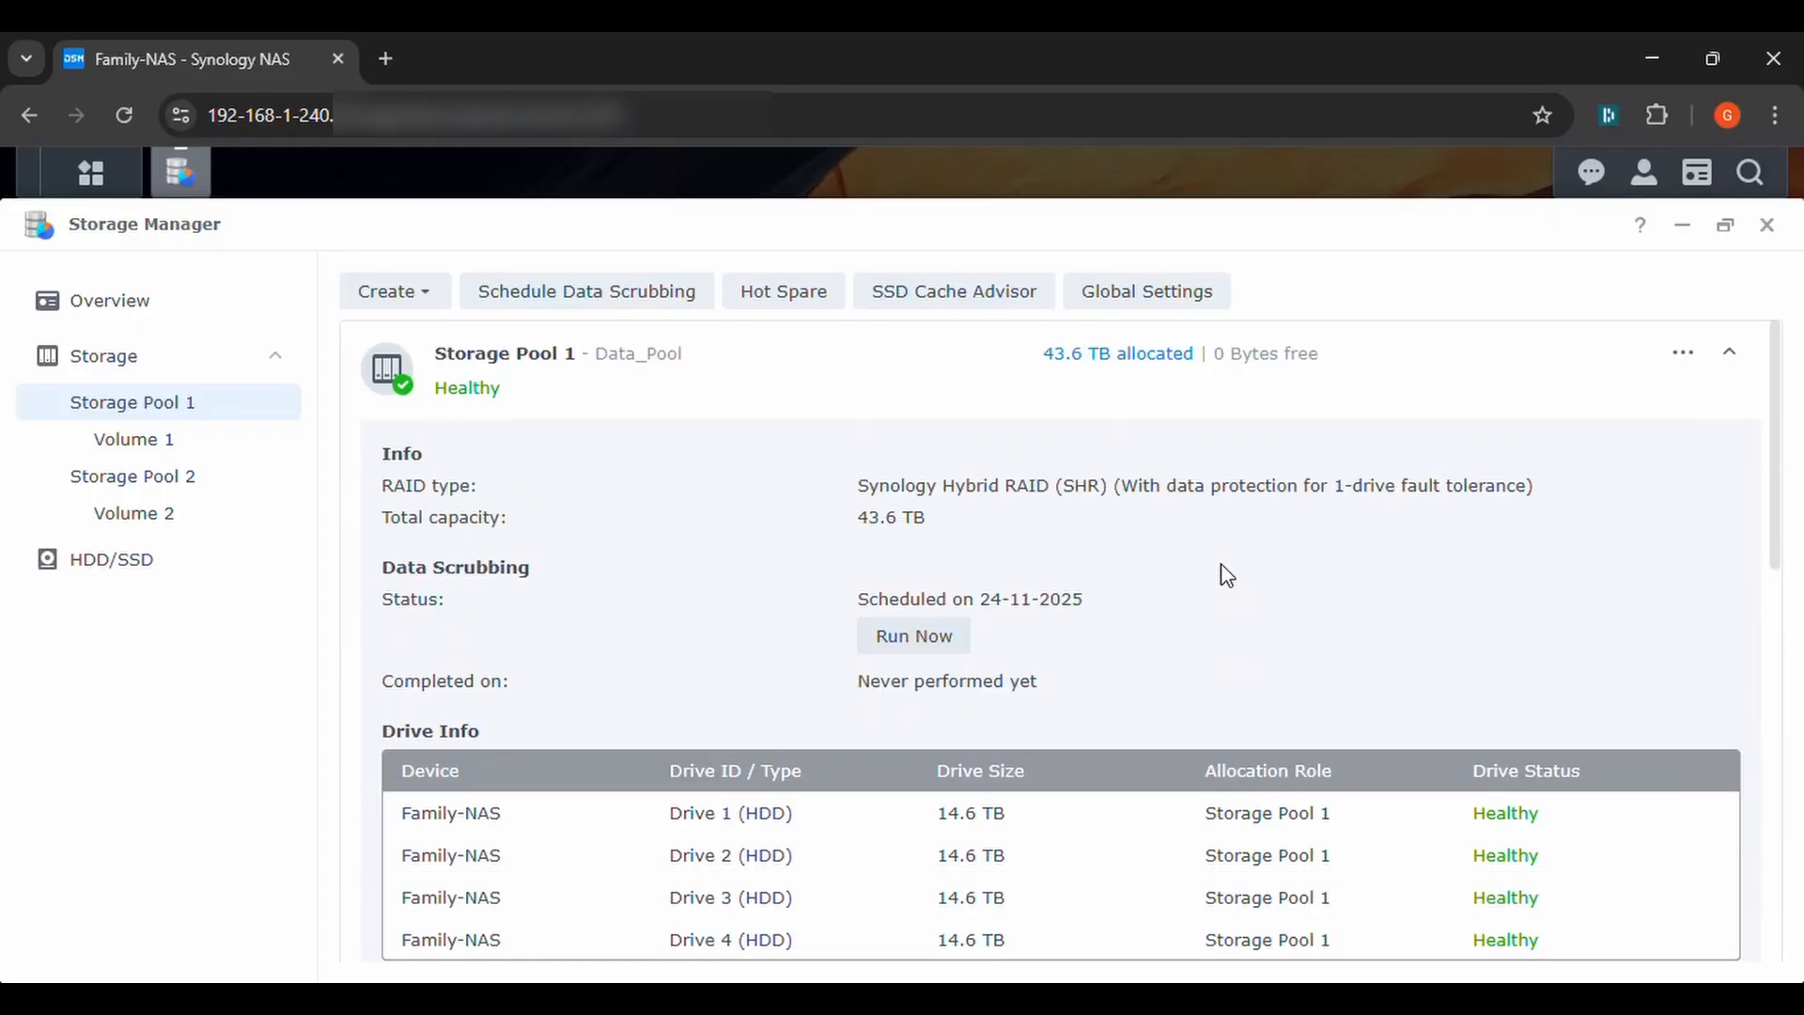
left_click(96, 302)
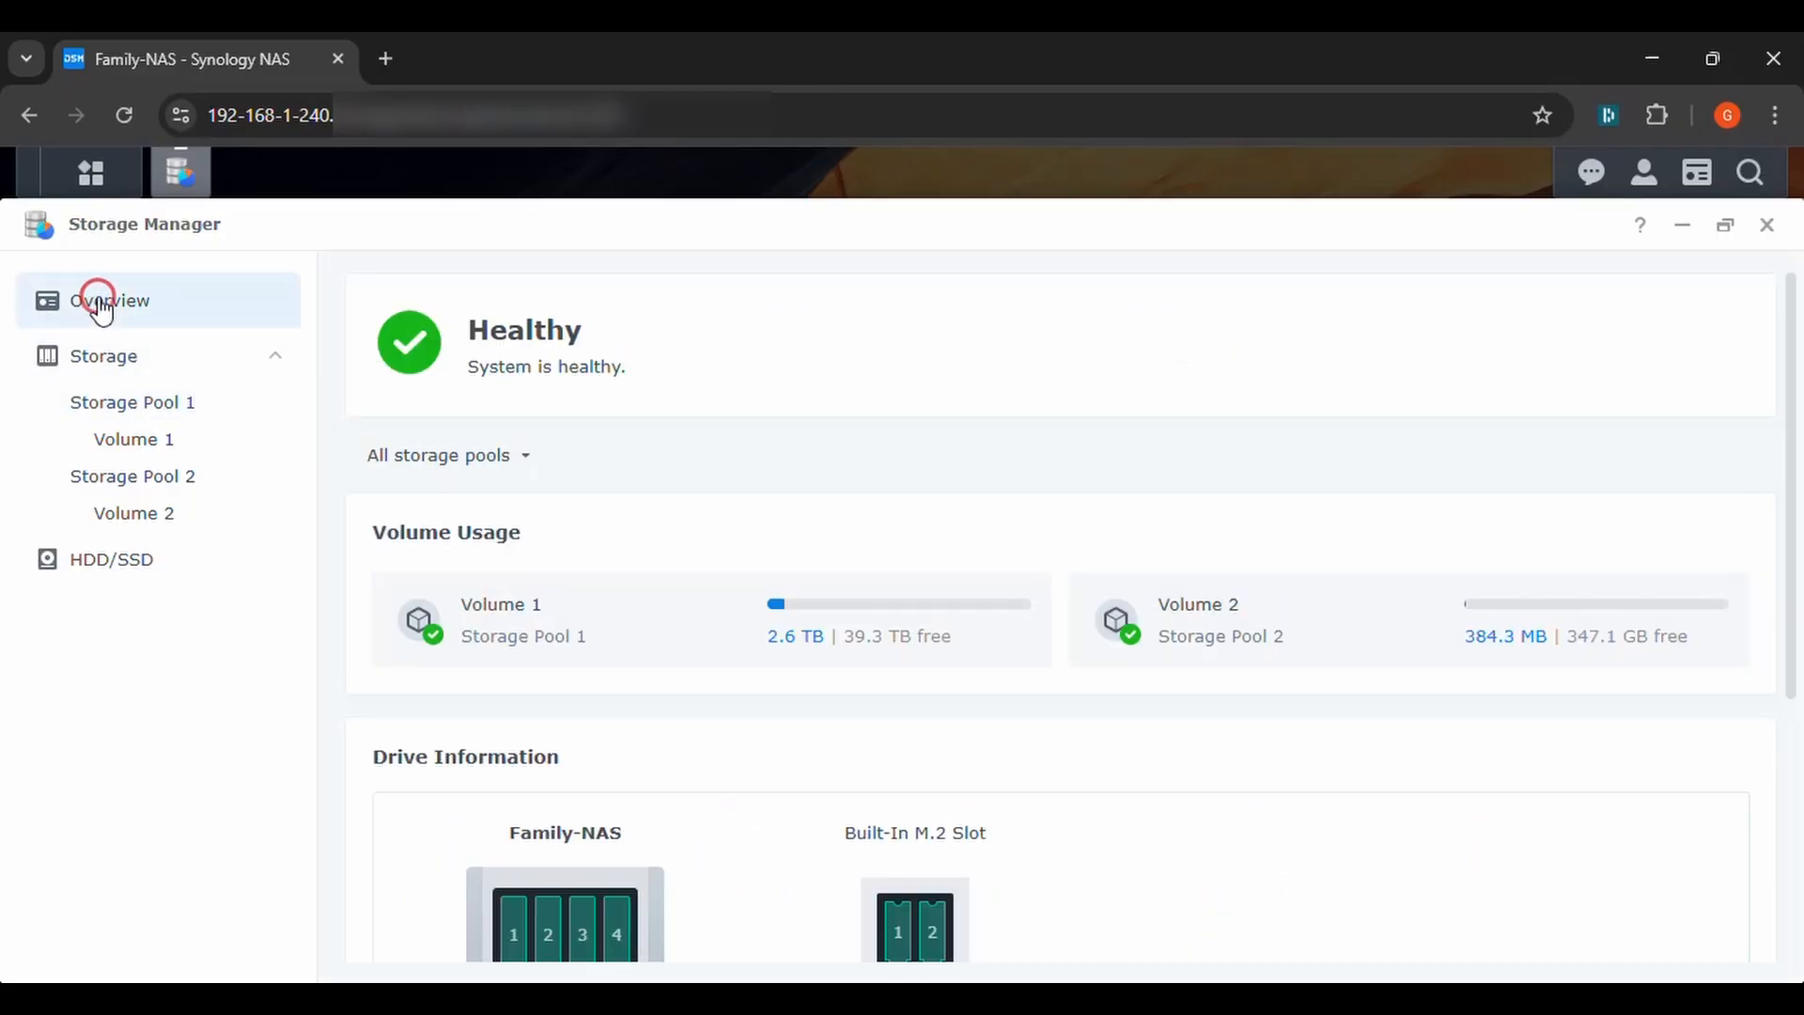
left_click(125, 359)
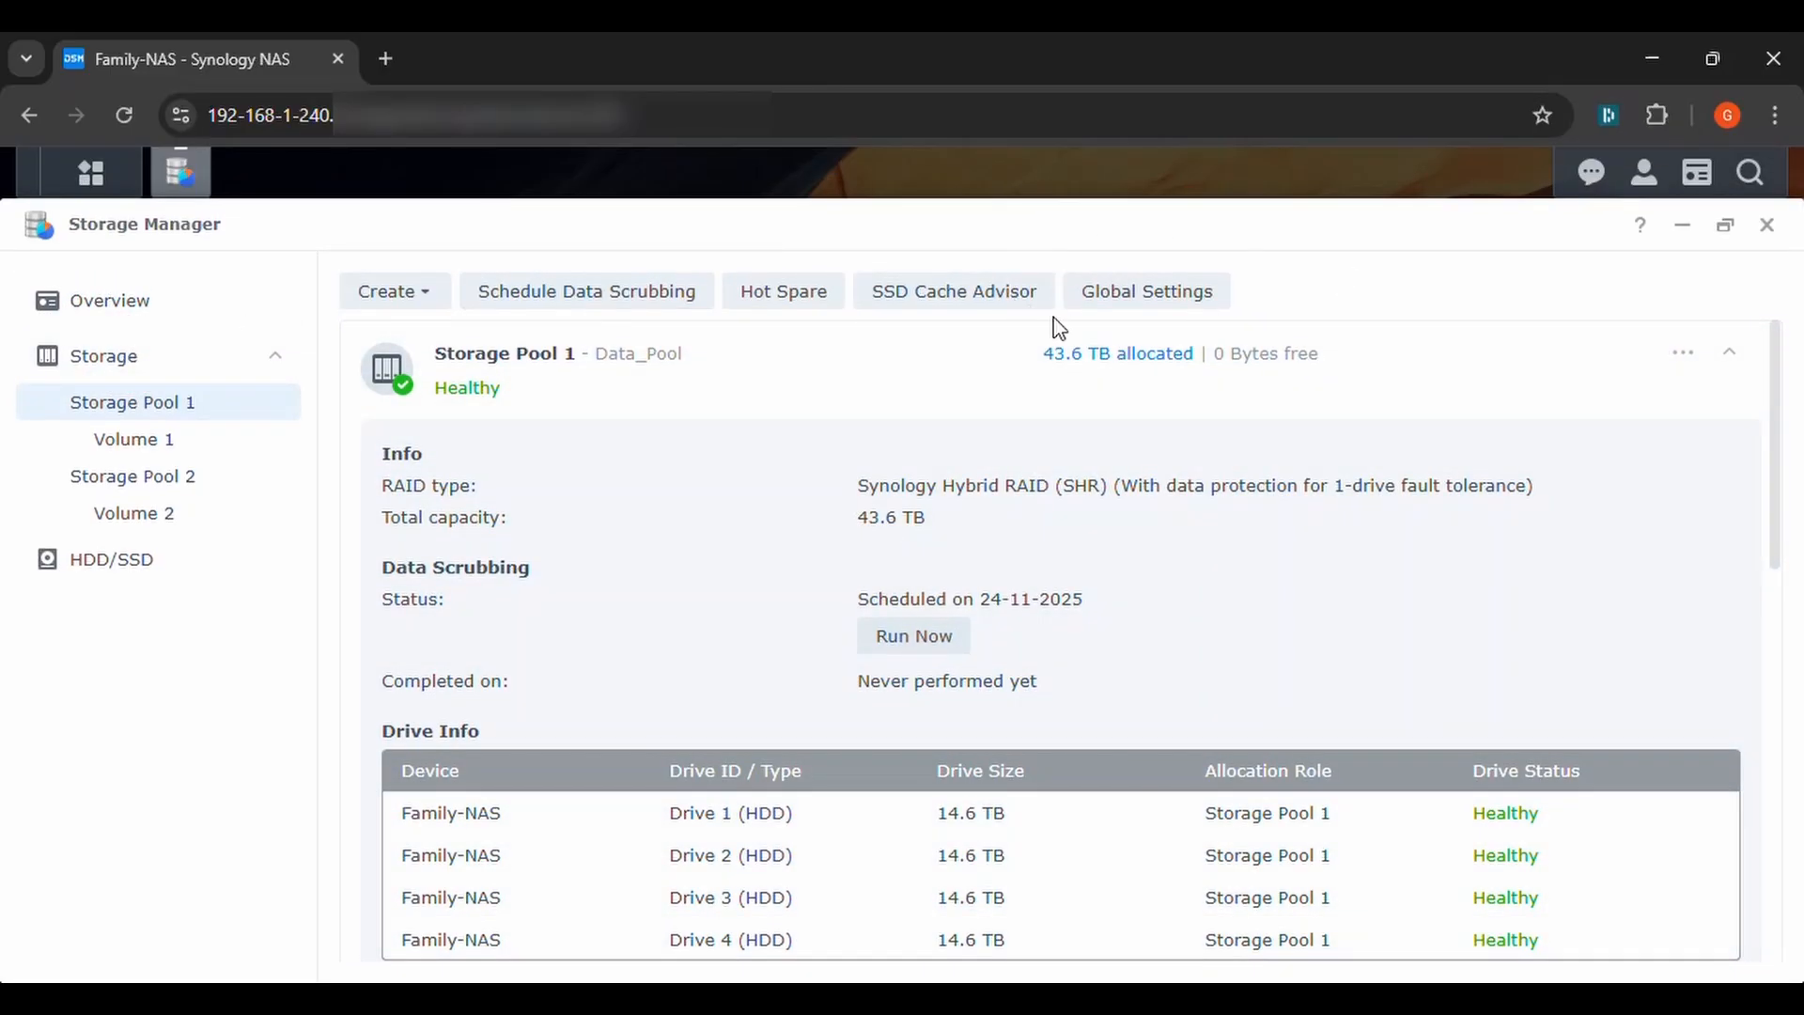
left_click(1180, 295)
Collapse the Storage Pool 1 and Volume 1 details and review the details of Storage Pool 2 and Volume 2
left_click(1729, 353)
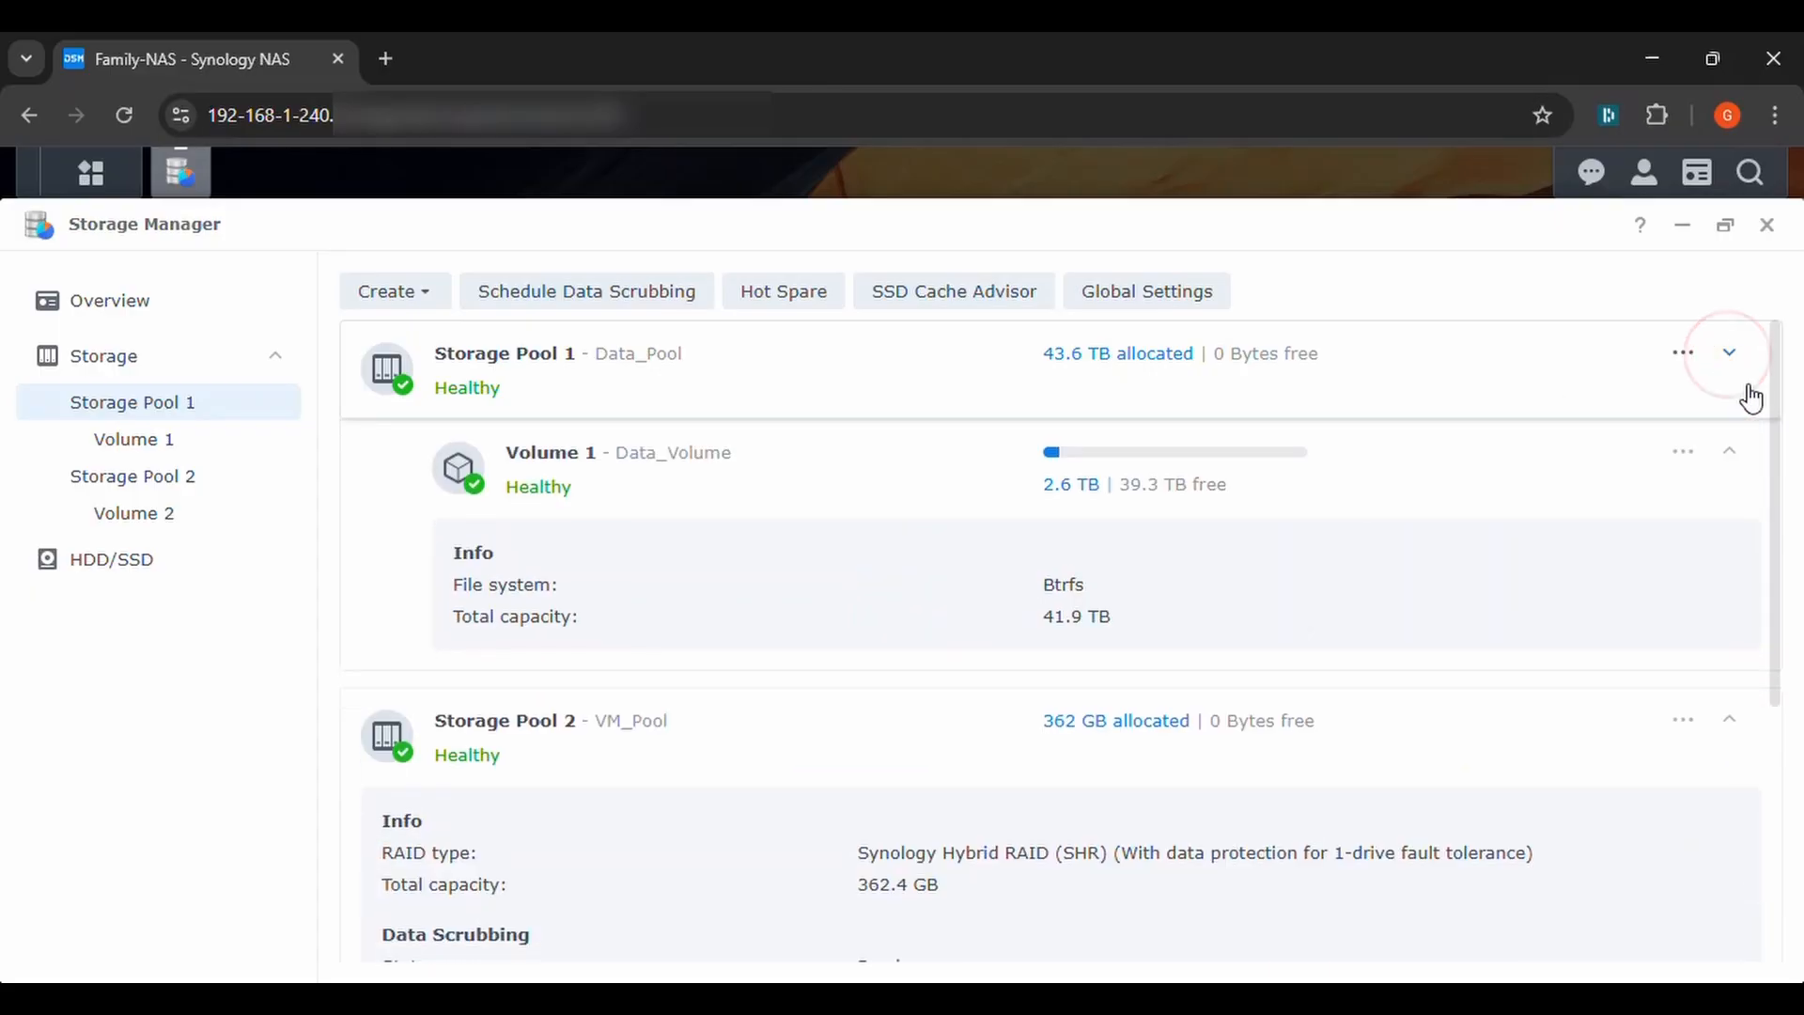
left_click(1738, 457)
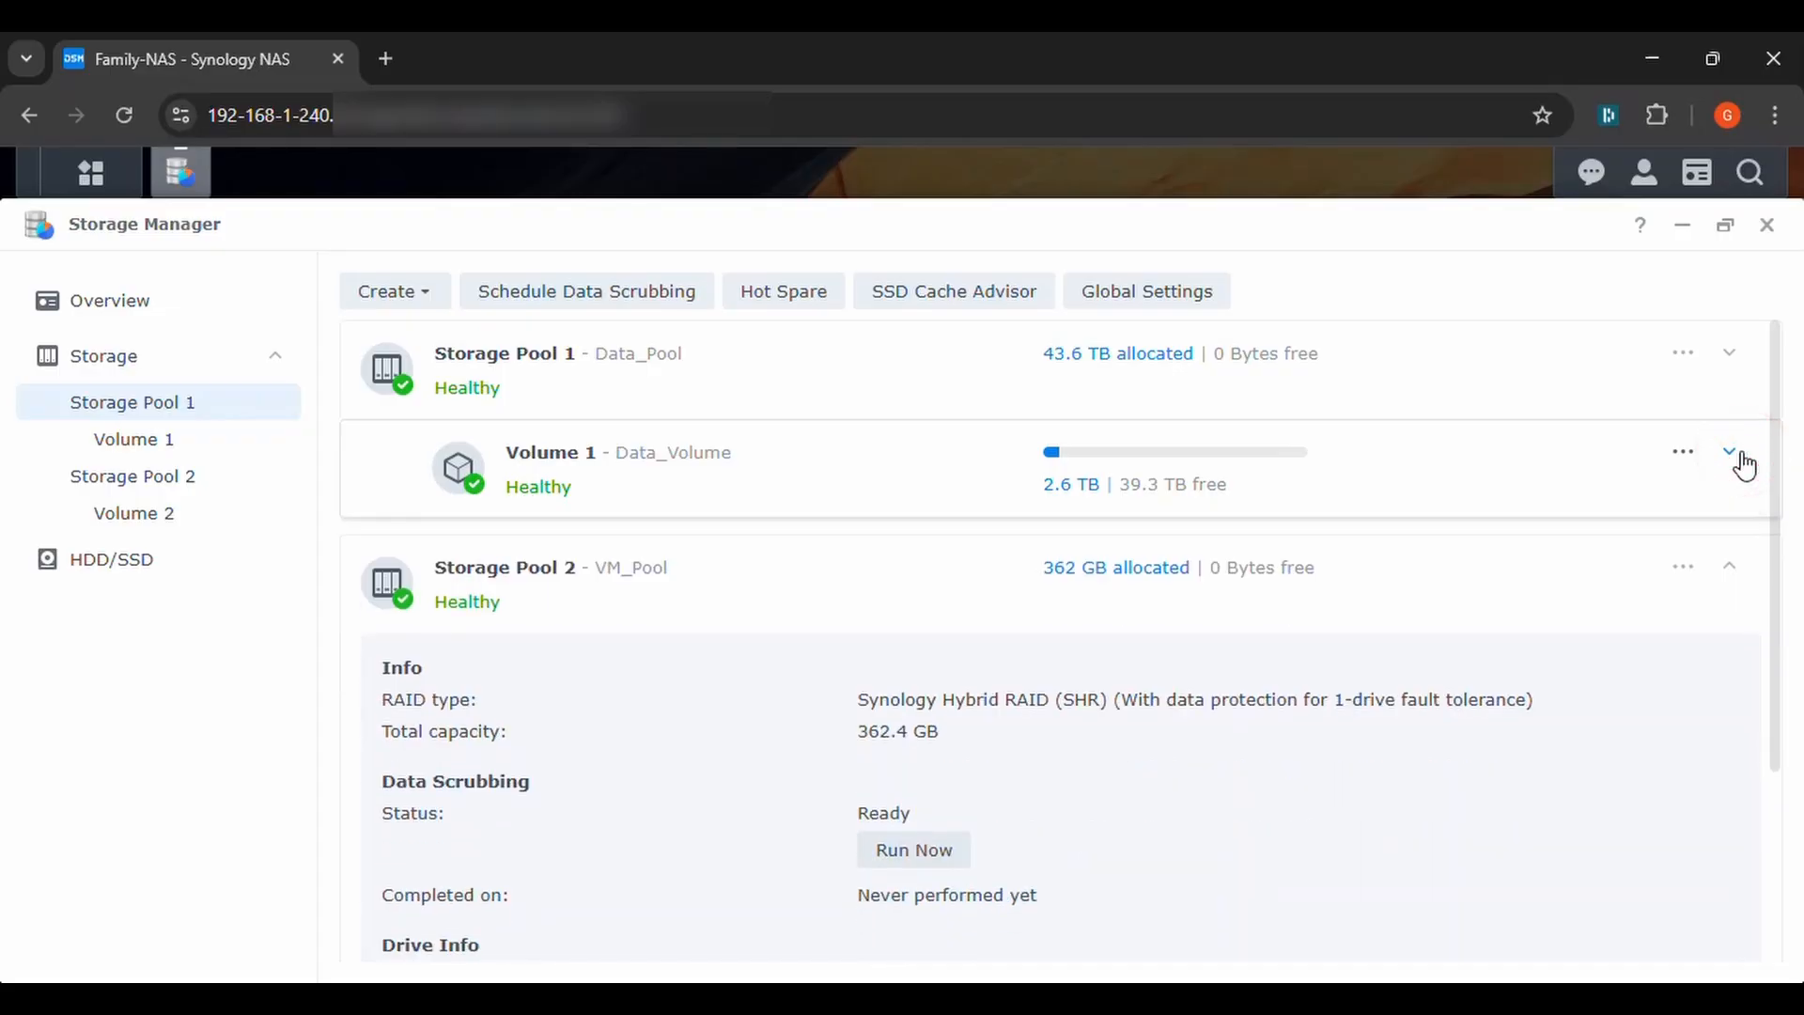
scroll(1169, 752, "down", 2)
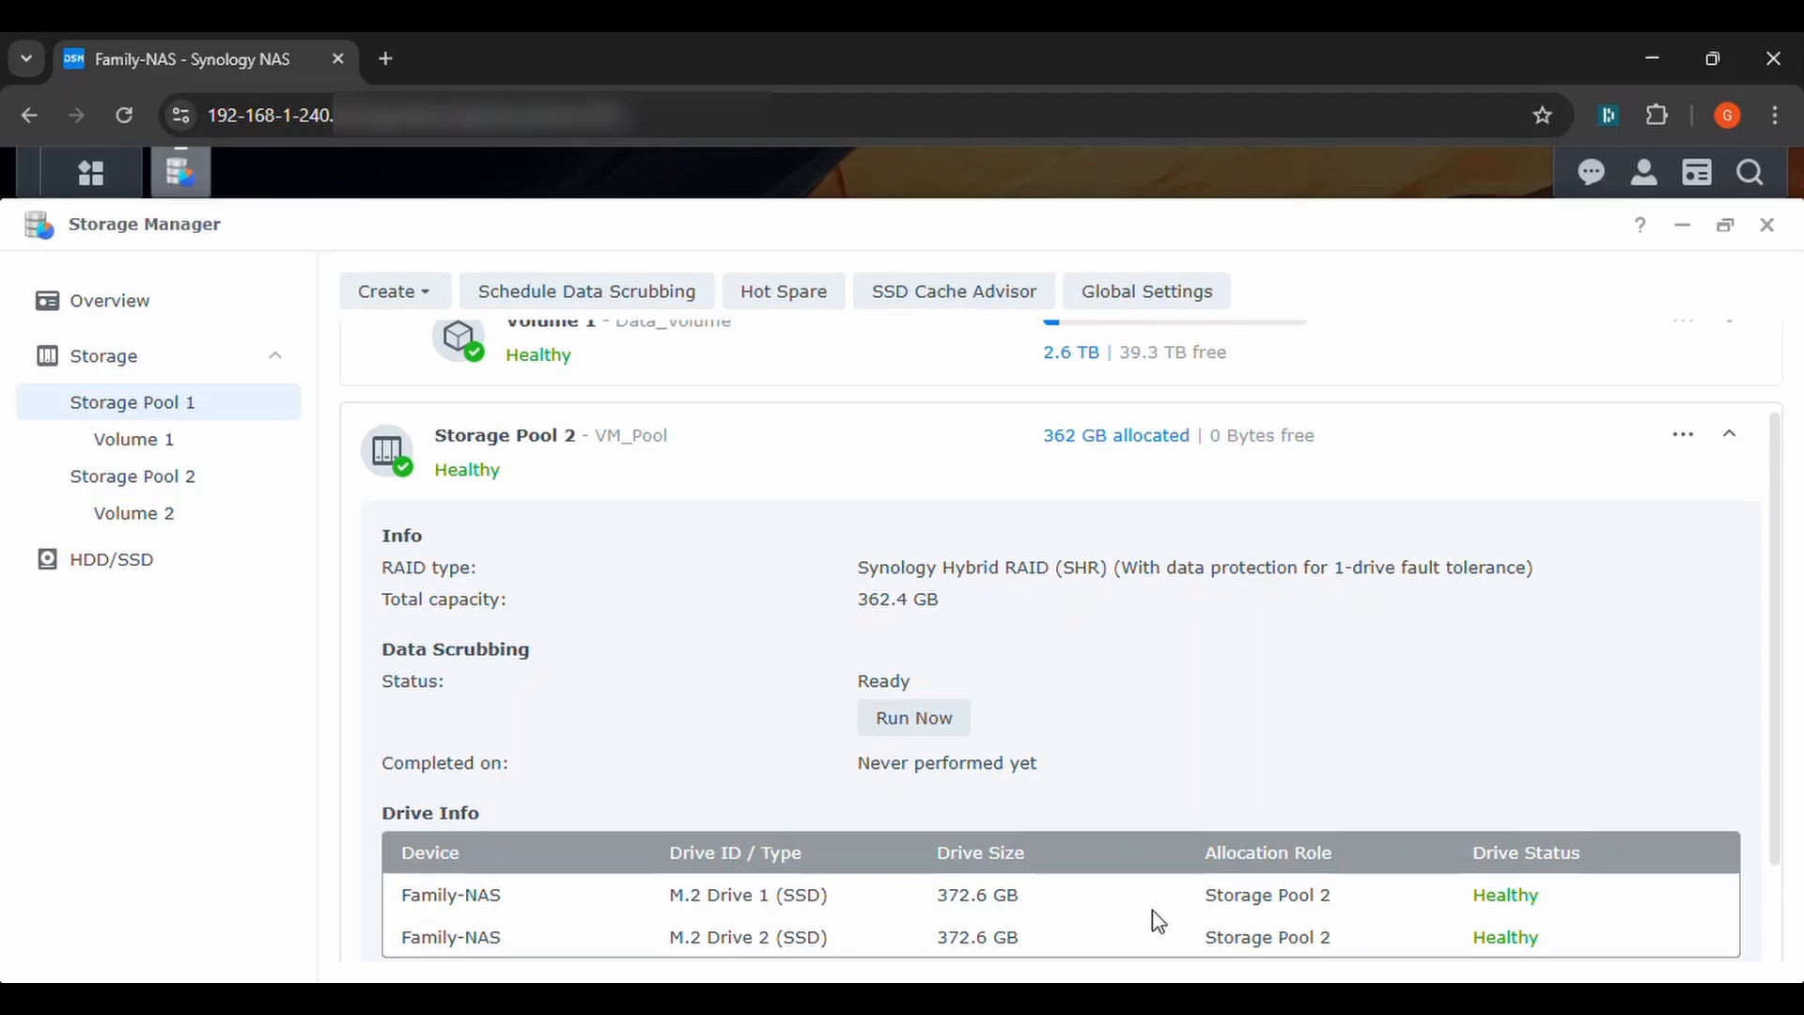
scroll(1245, 738, "up", 2)
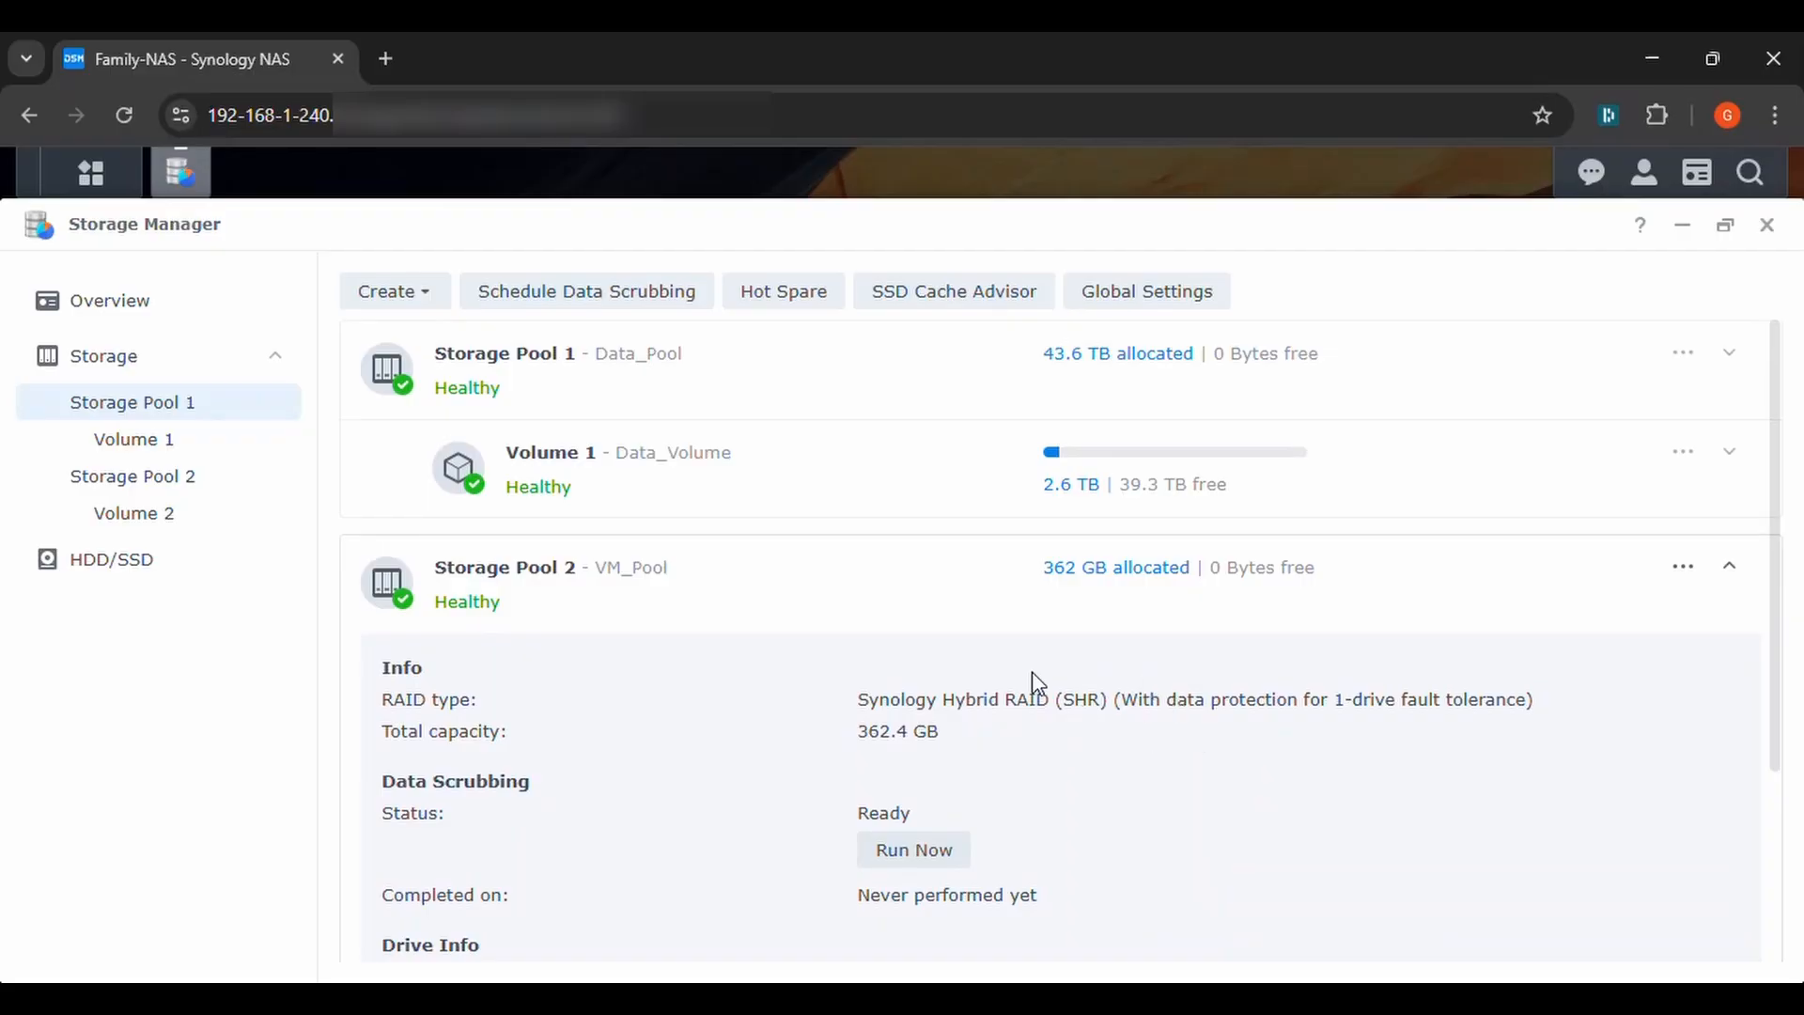
scroll(1208, 740, "down", 4)
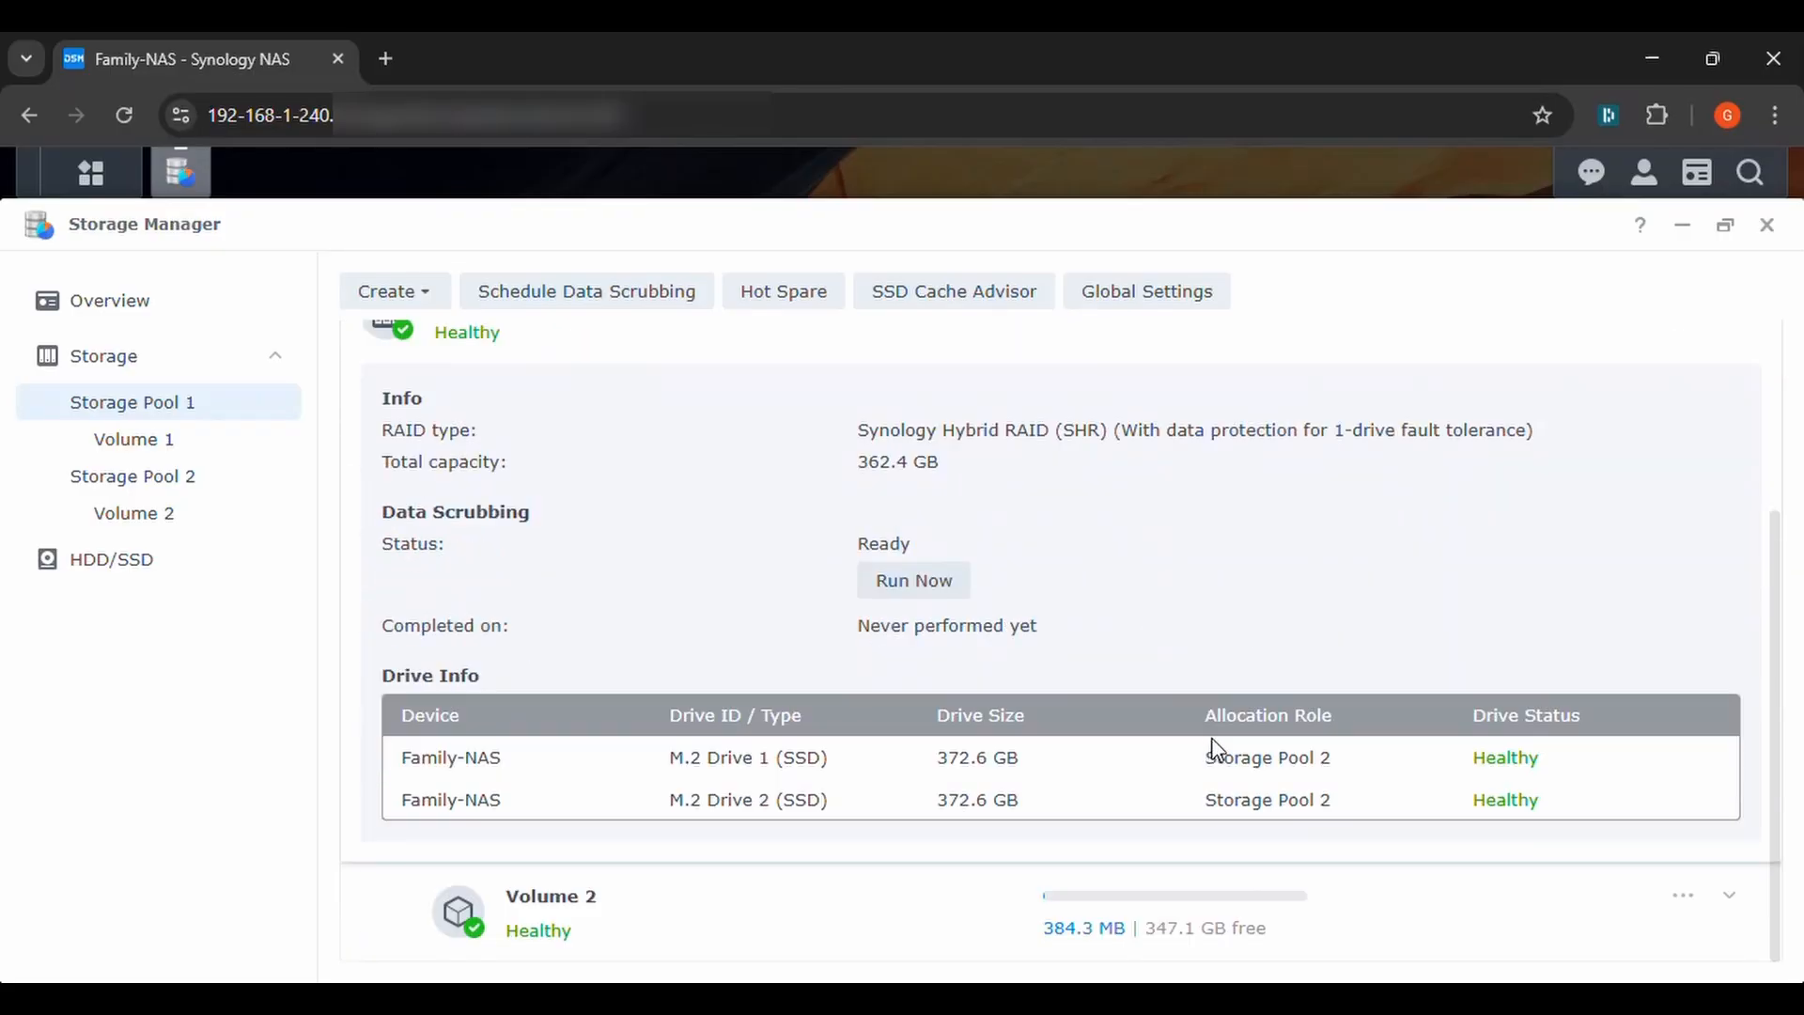
left_click(1729, 895)
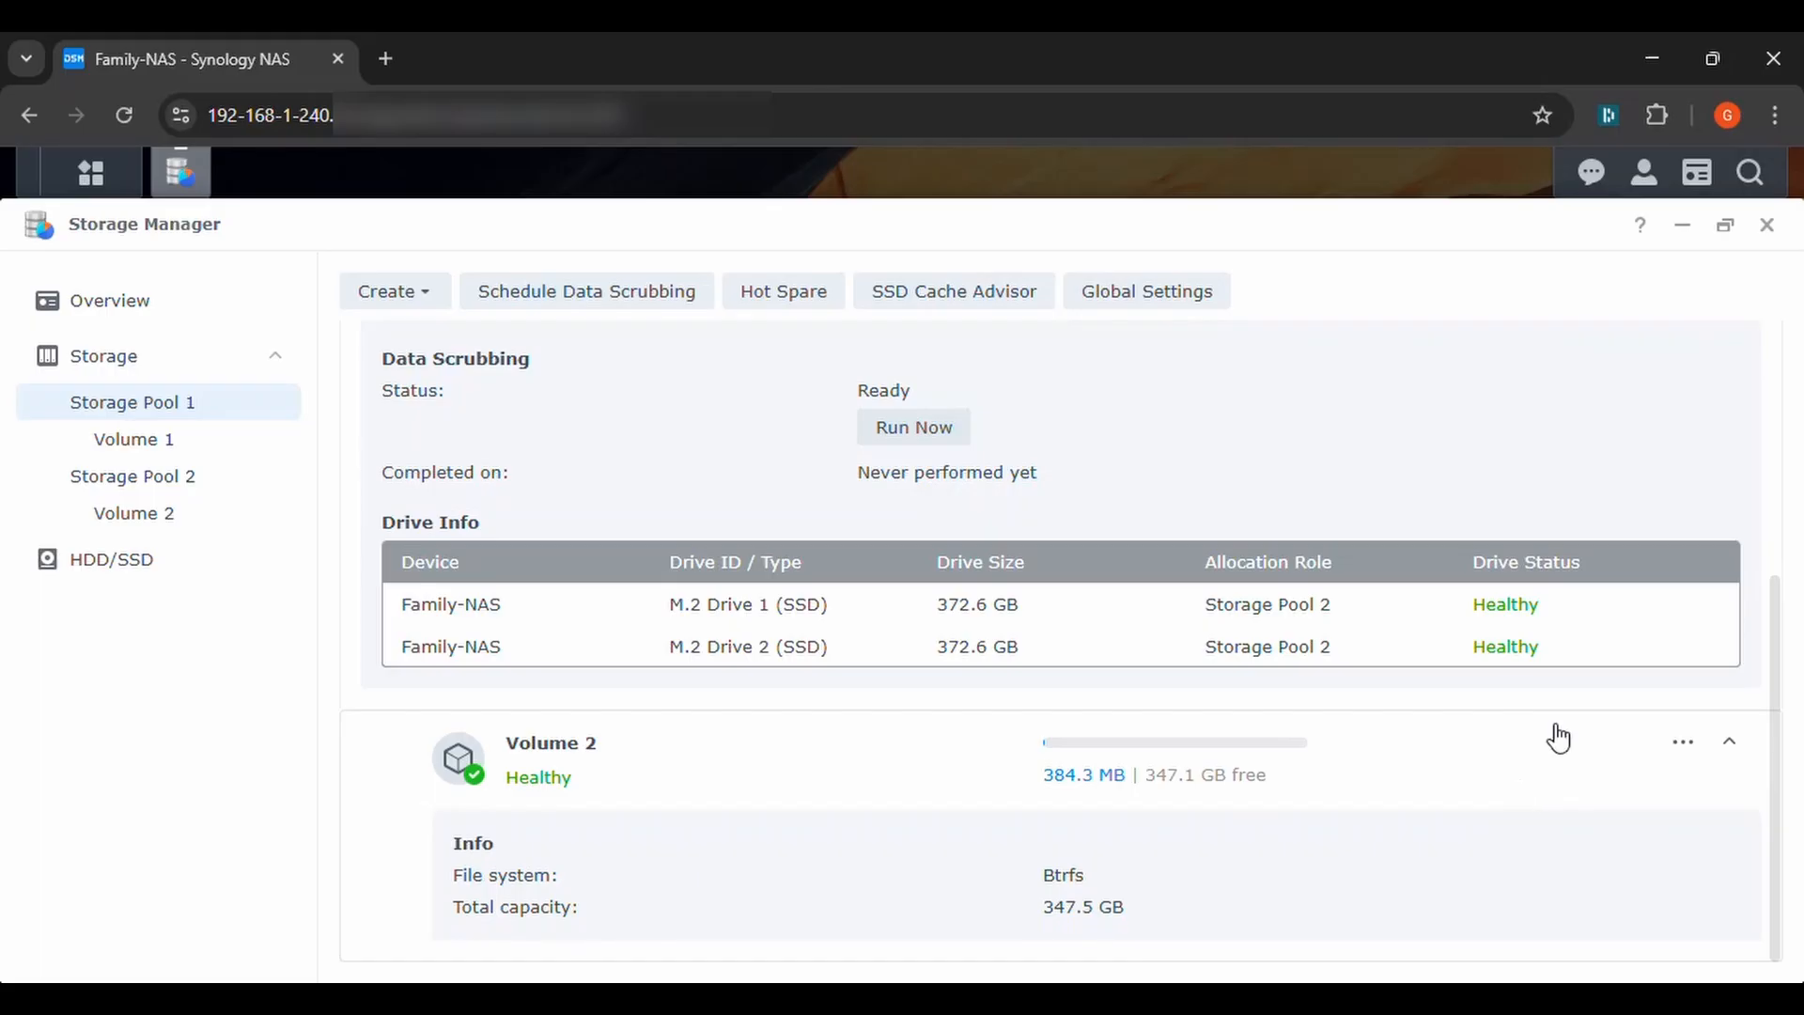
Expand Volume 1 and Storage Pool 1 again and examine the drive table of the data pool
scroll(1554, 737, "up", 5)
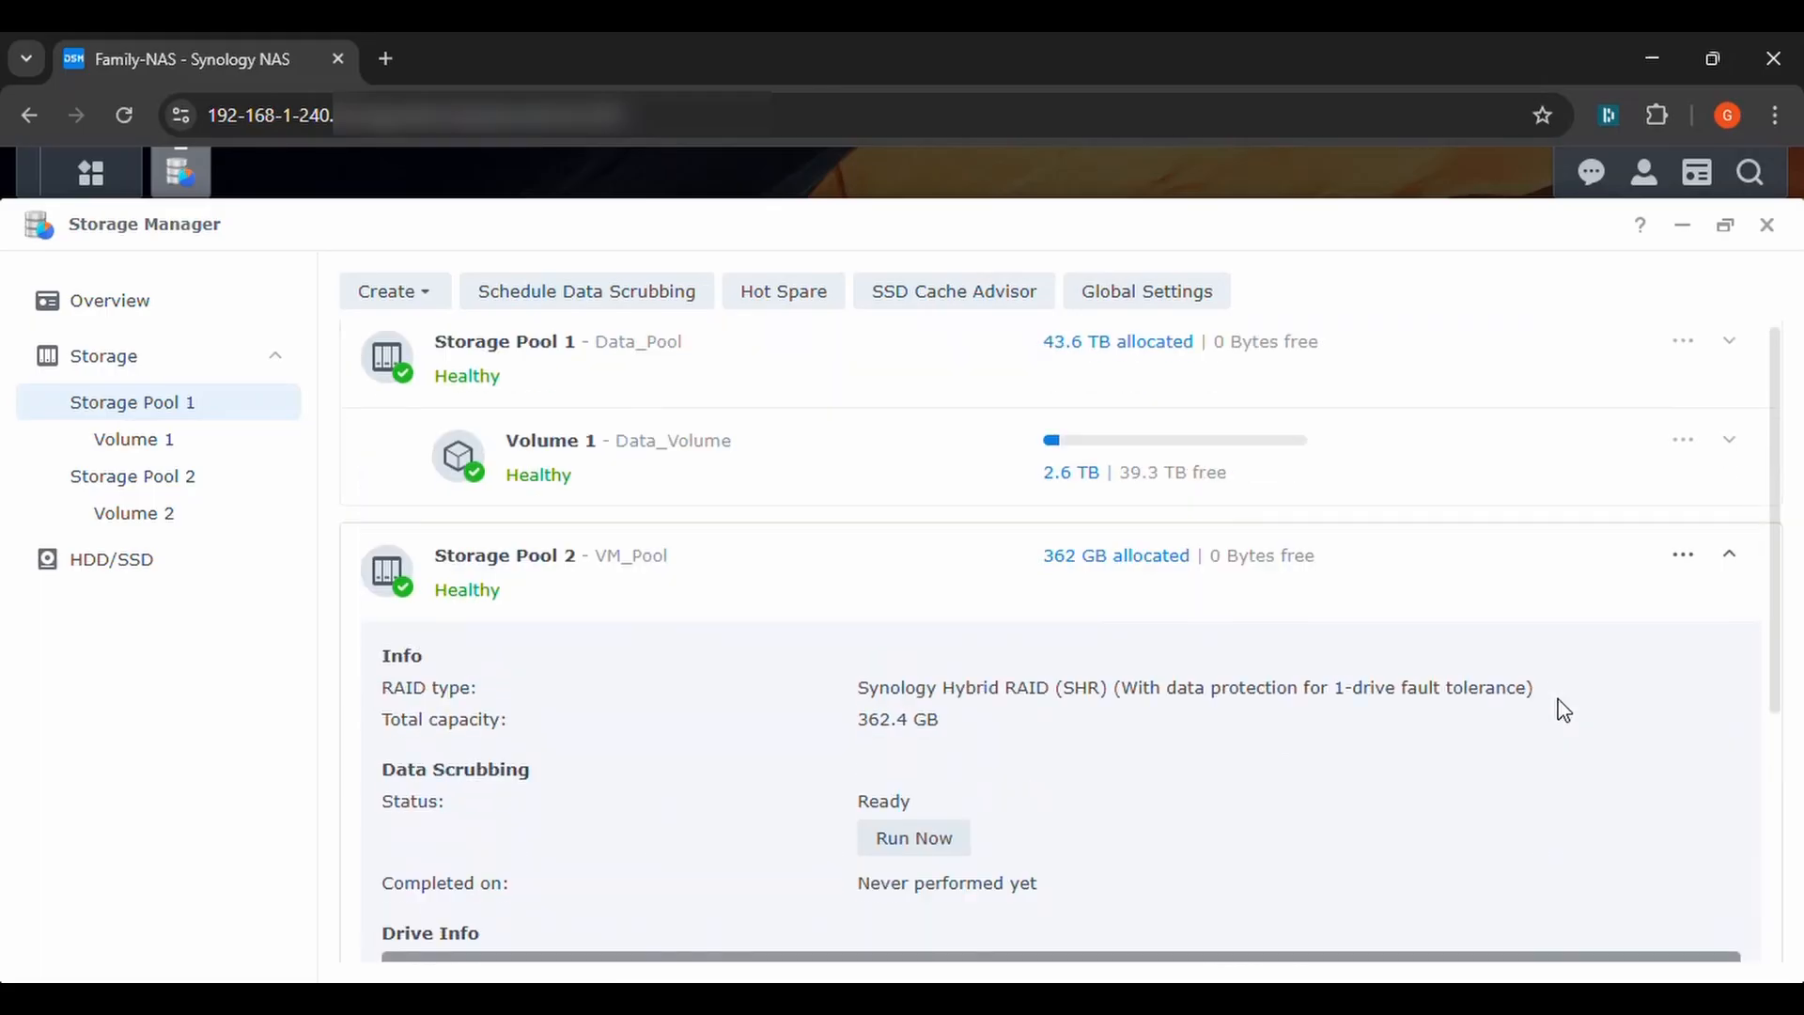
left_click(1729, 452)
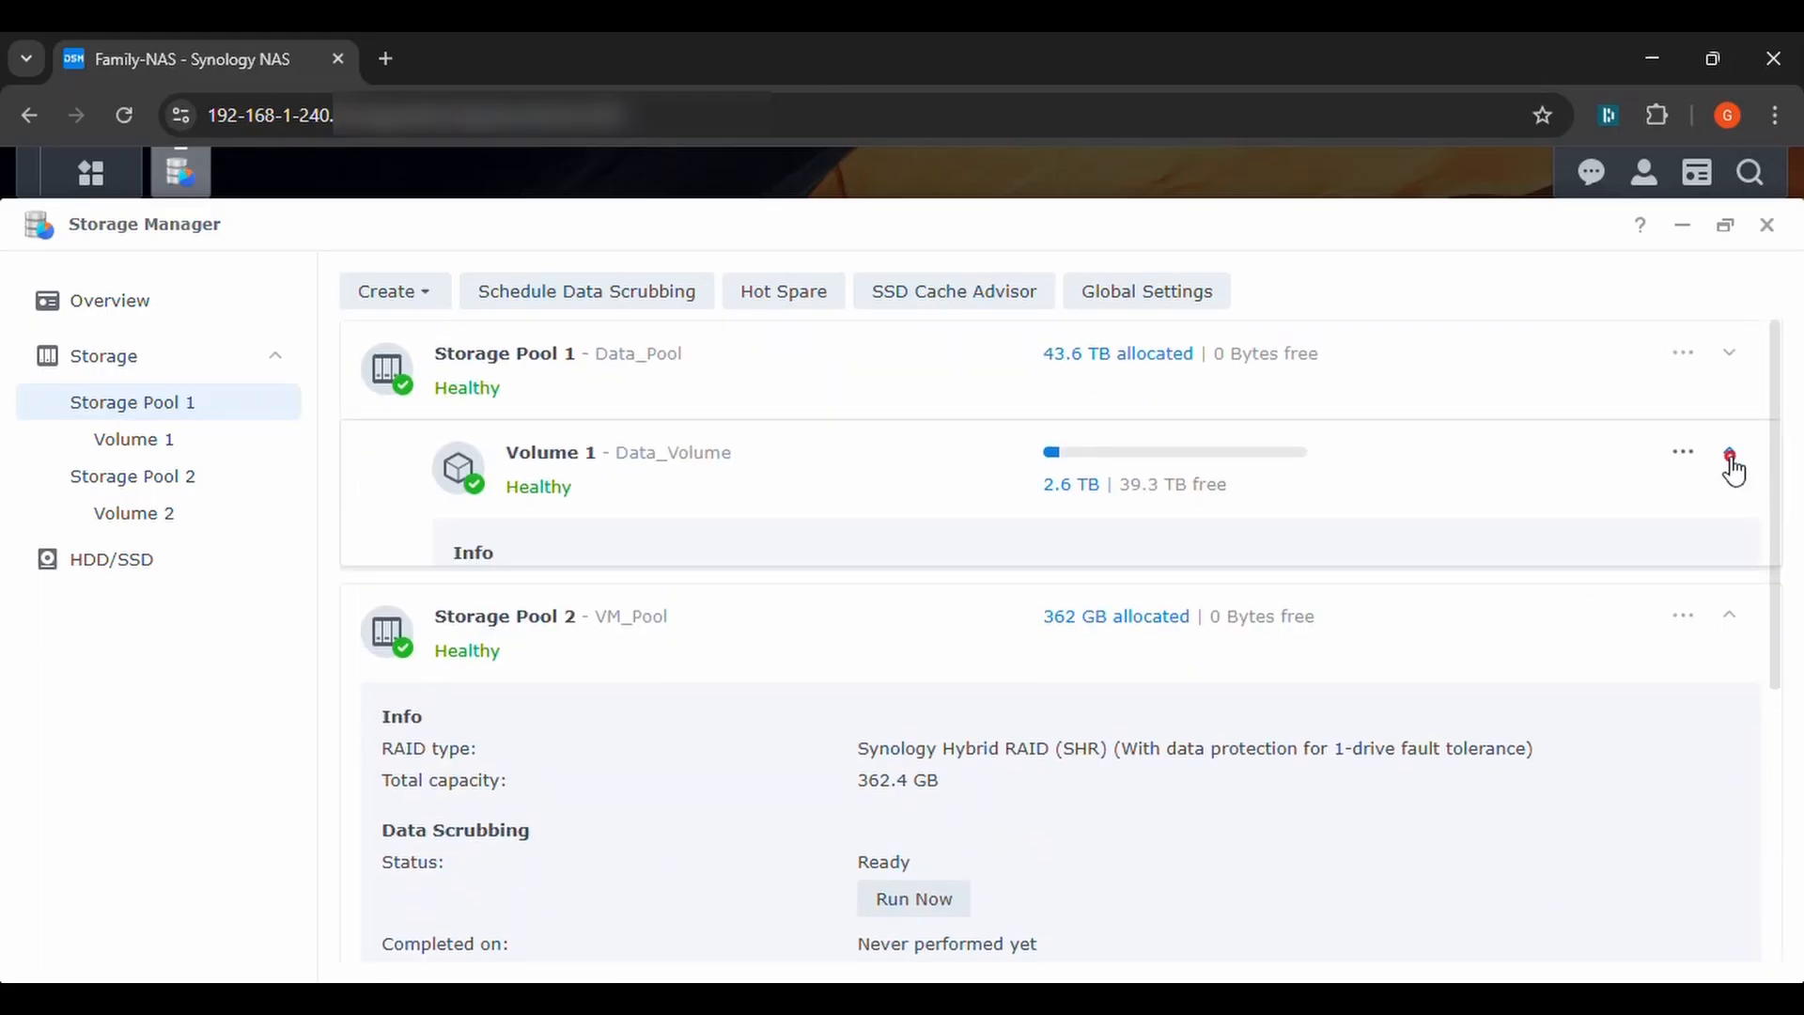
left_click(1729, 352)
scroll(1088, 796, "down", 3)
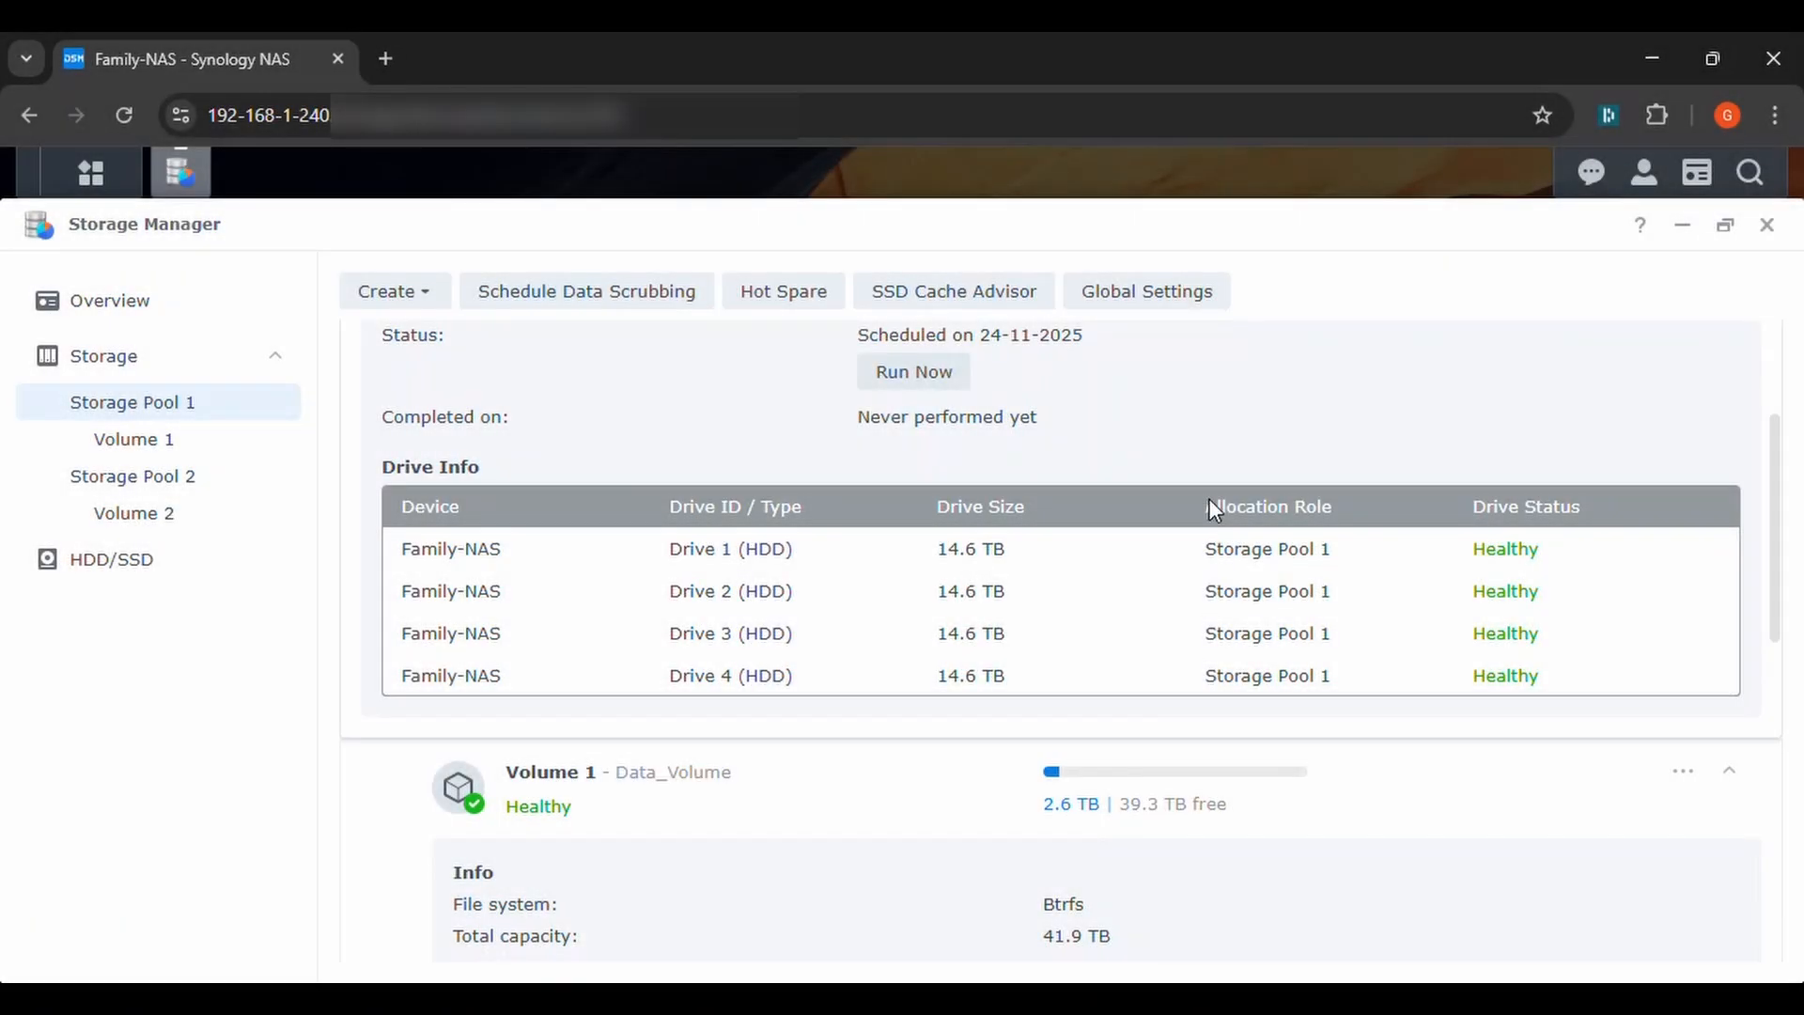
Review the data scrubbing schedule and its frequency options without changing them, and close Storage Manager
left_click(602, 291)
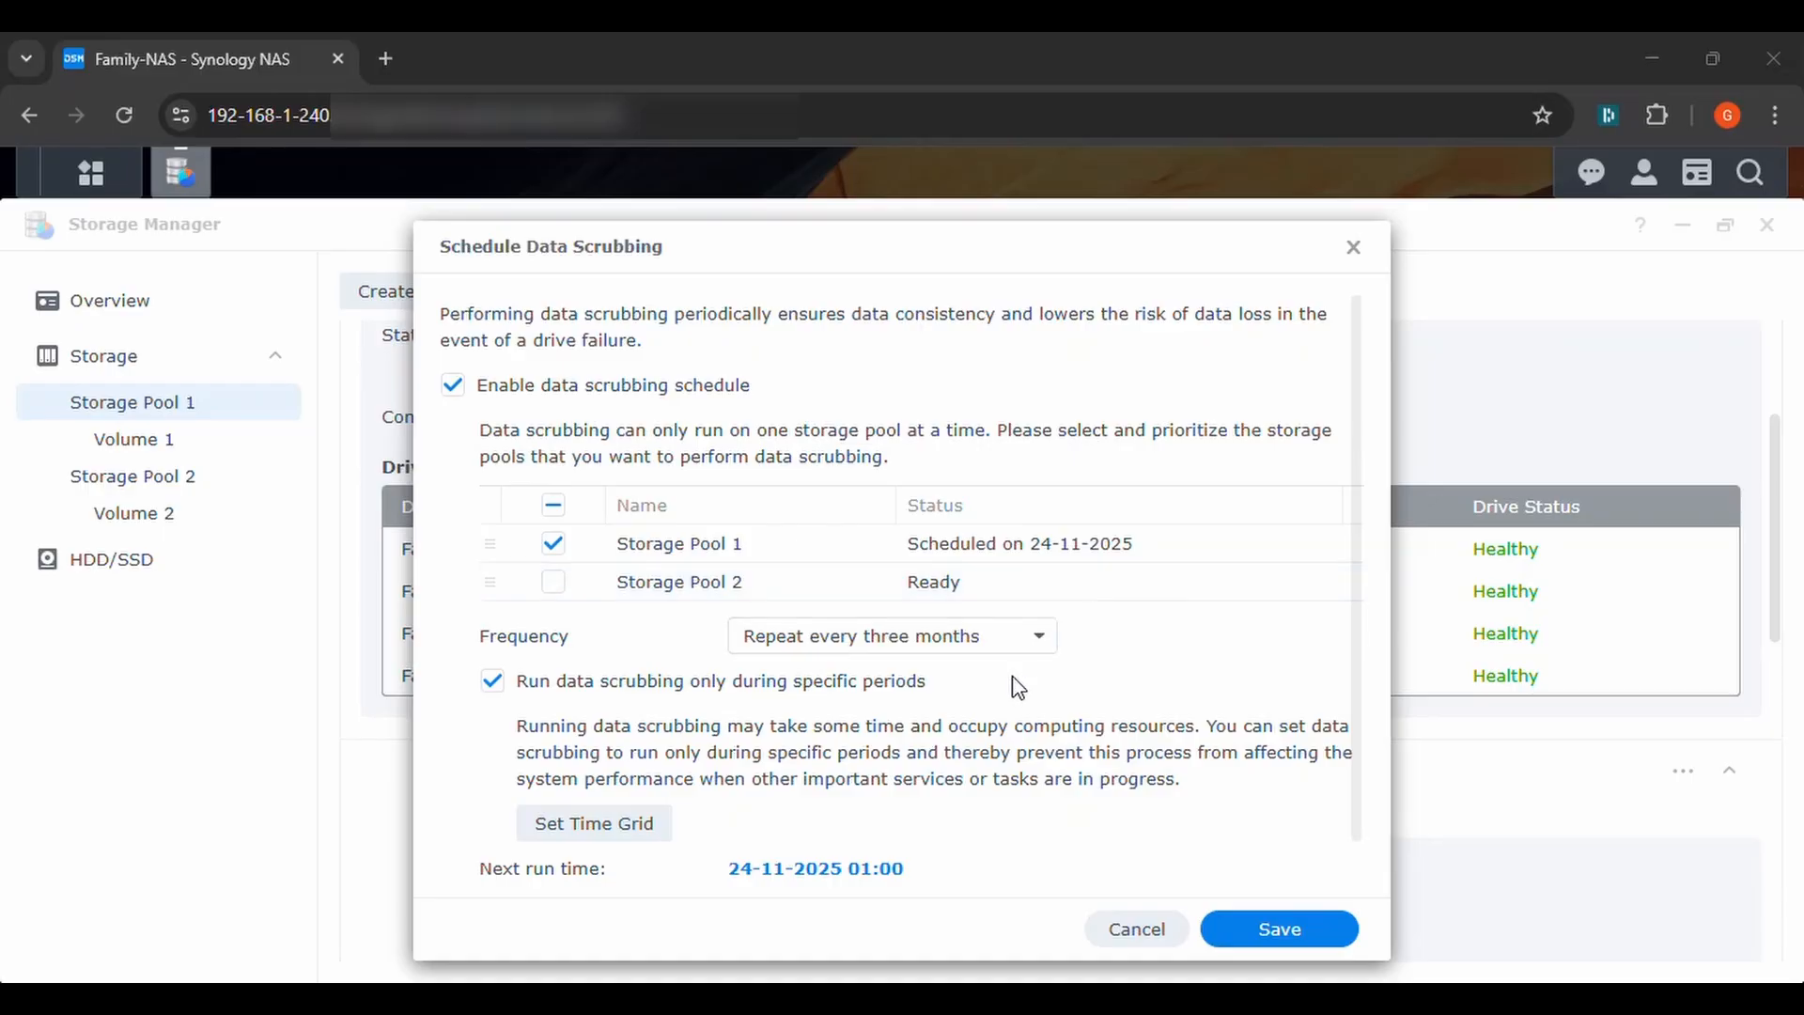
left_click(1041, 641)
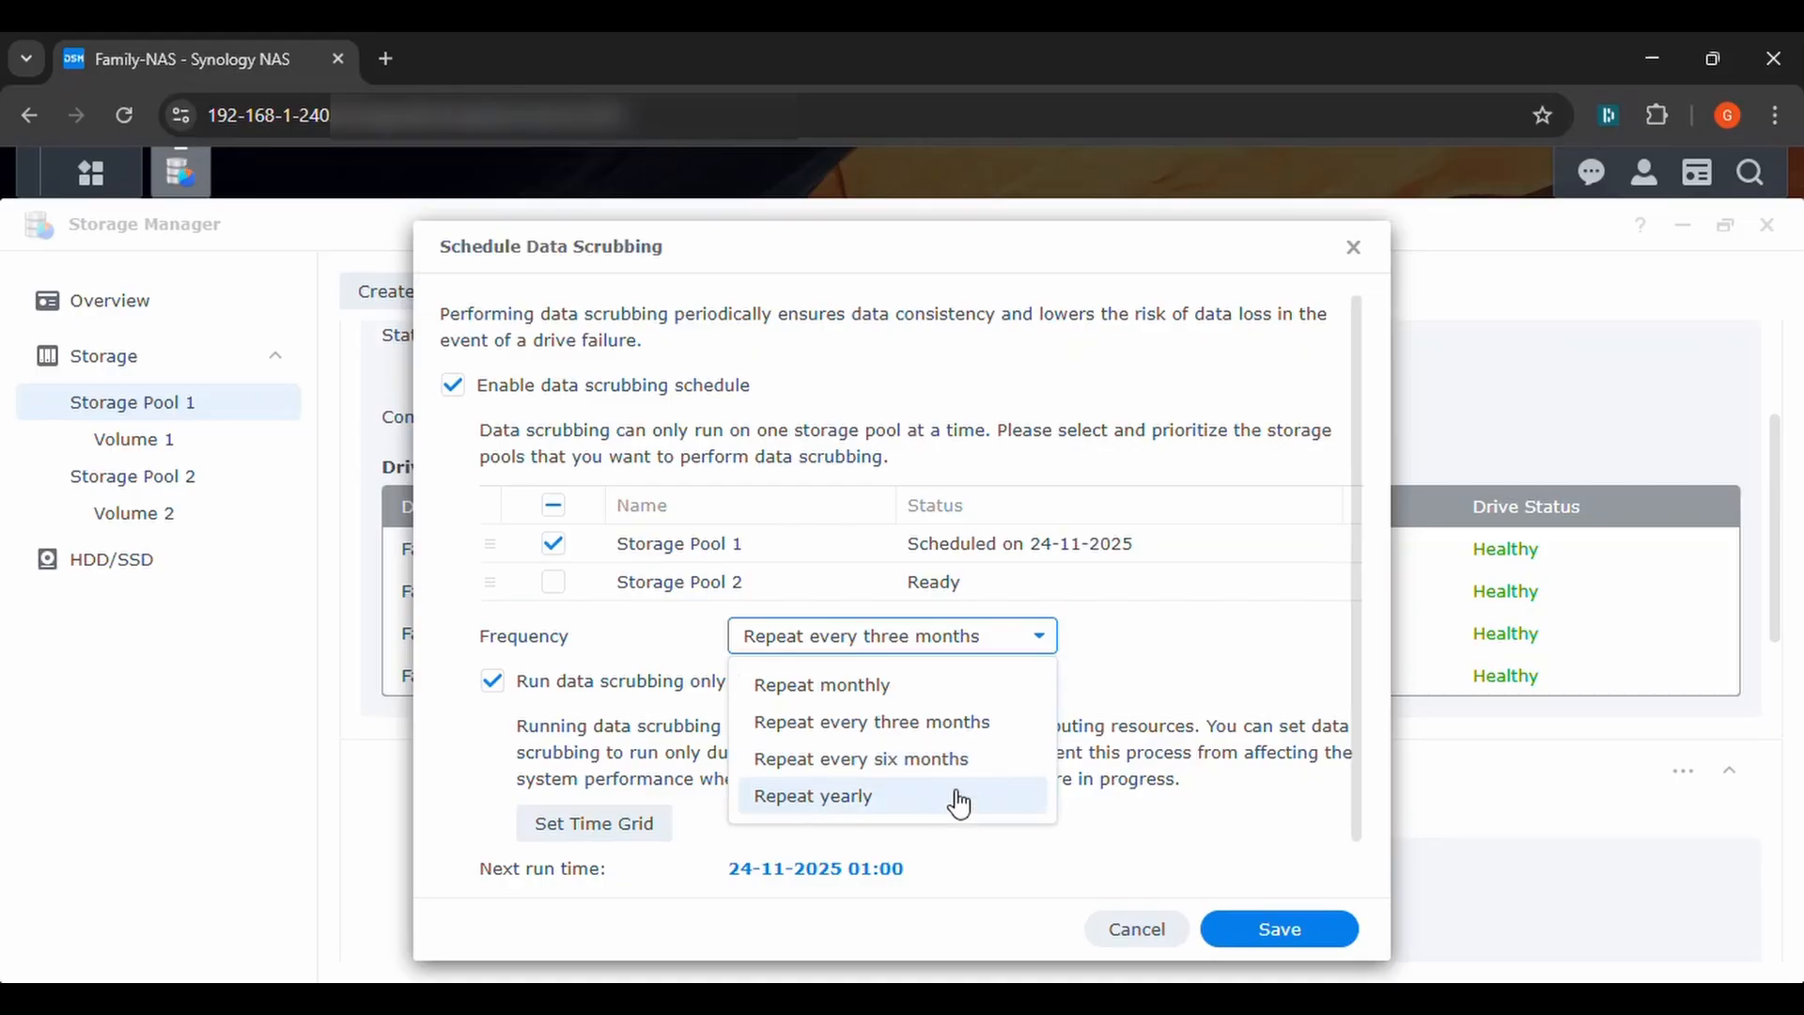
left_click(1185, 639)
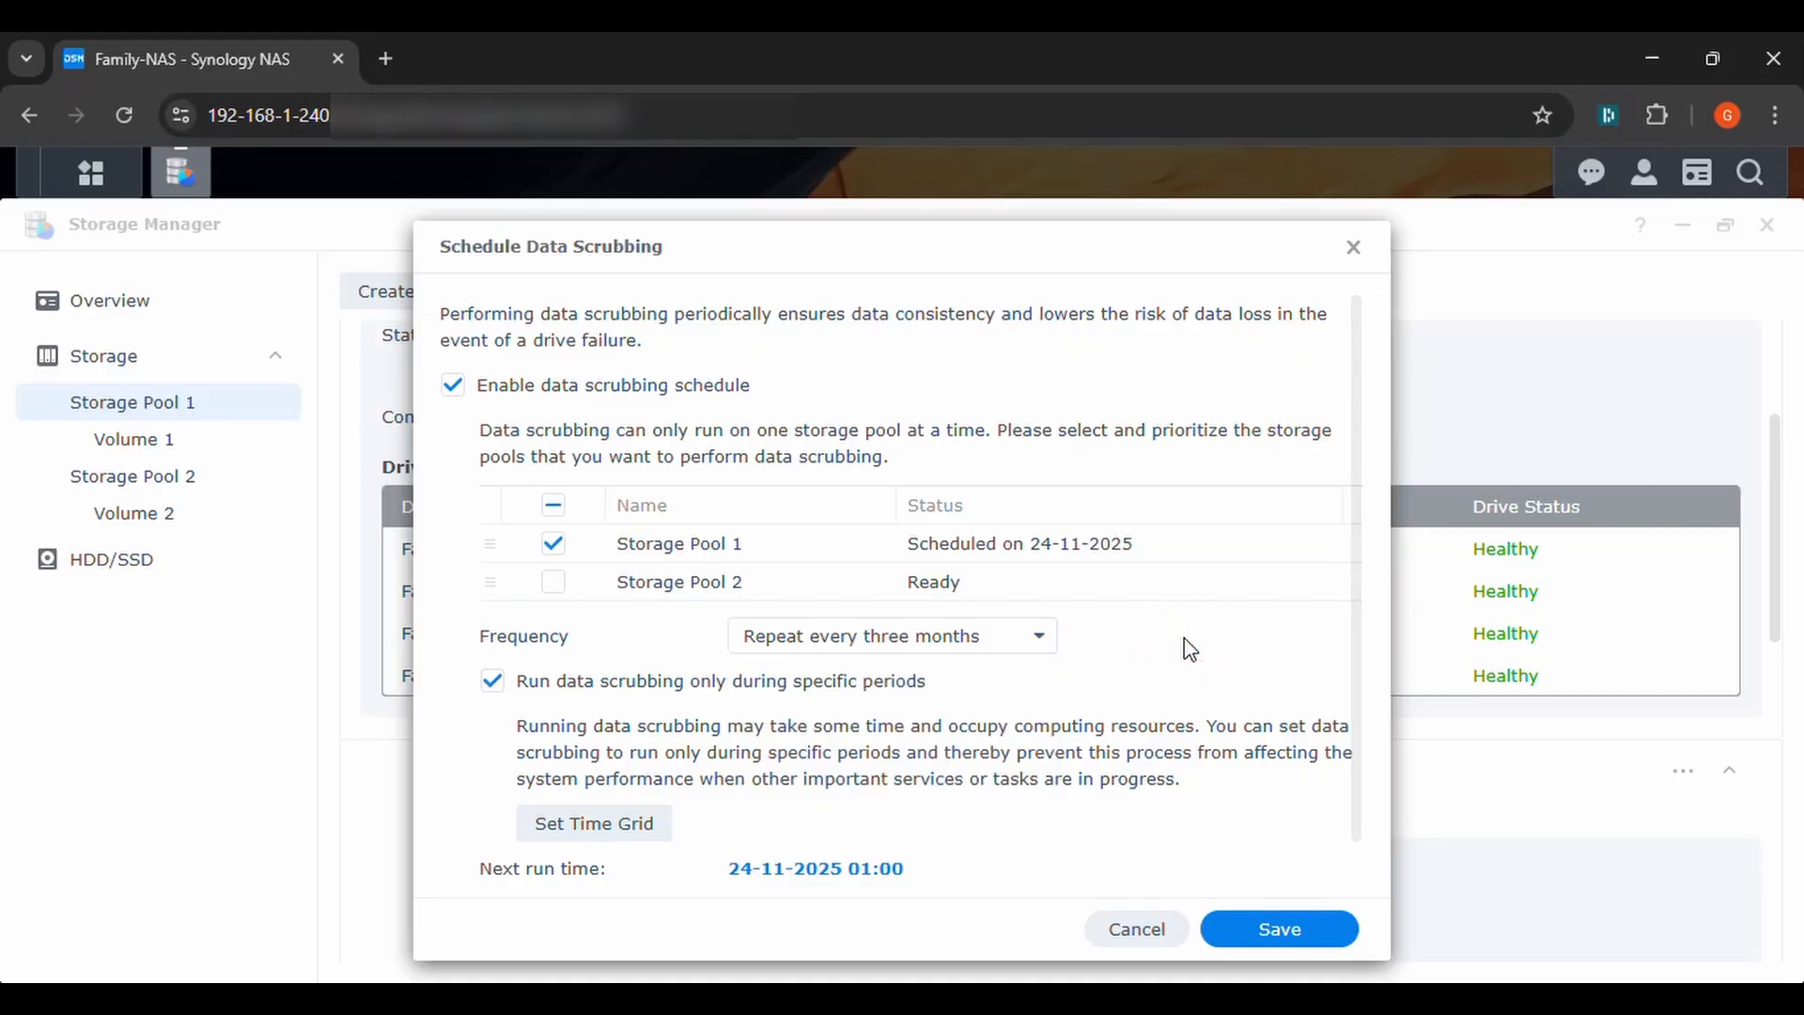
scroll(1192, 653, "down", 1)
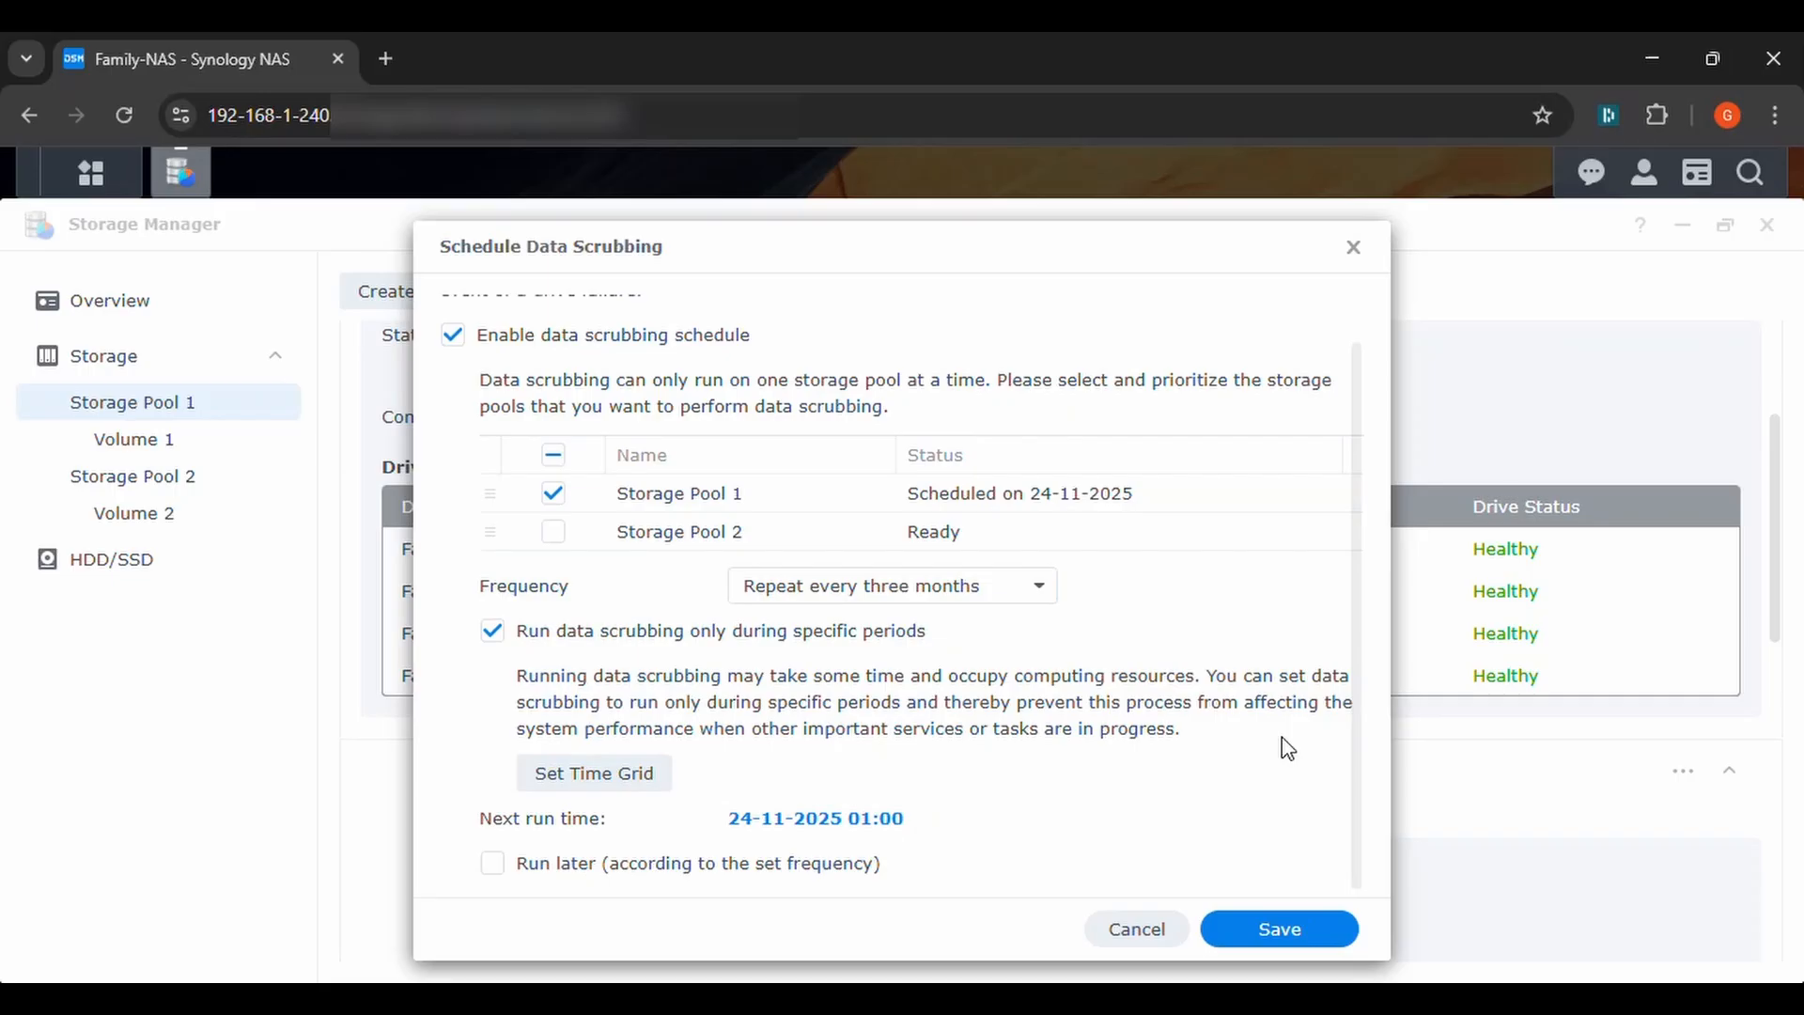
scroll(1287, 749, "up", 1)
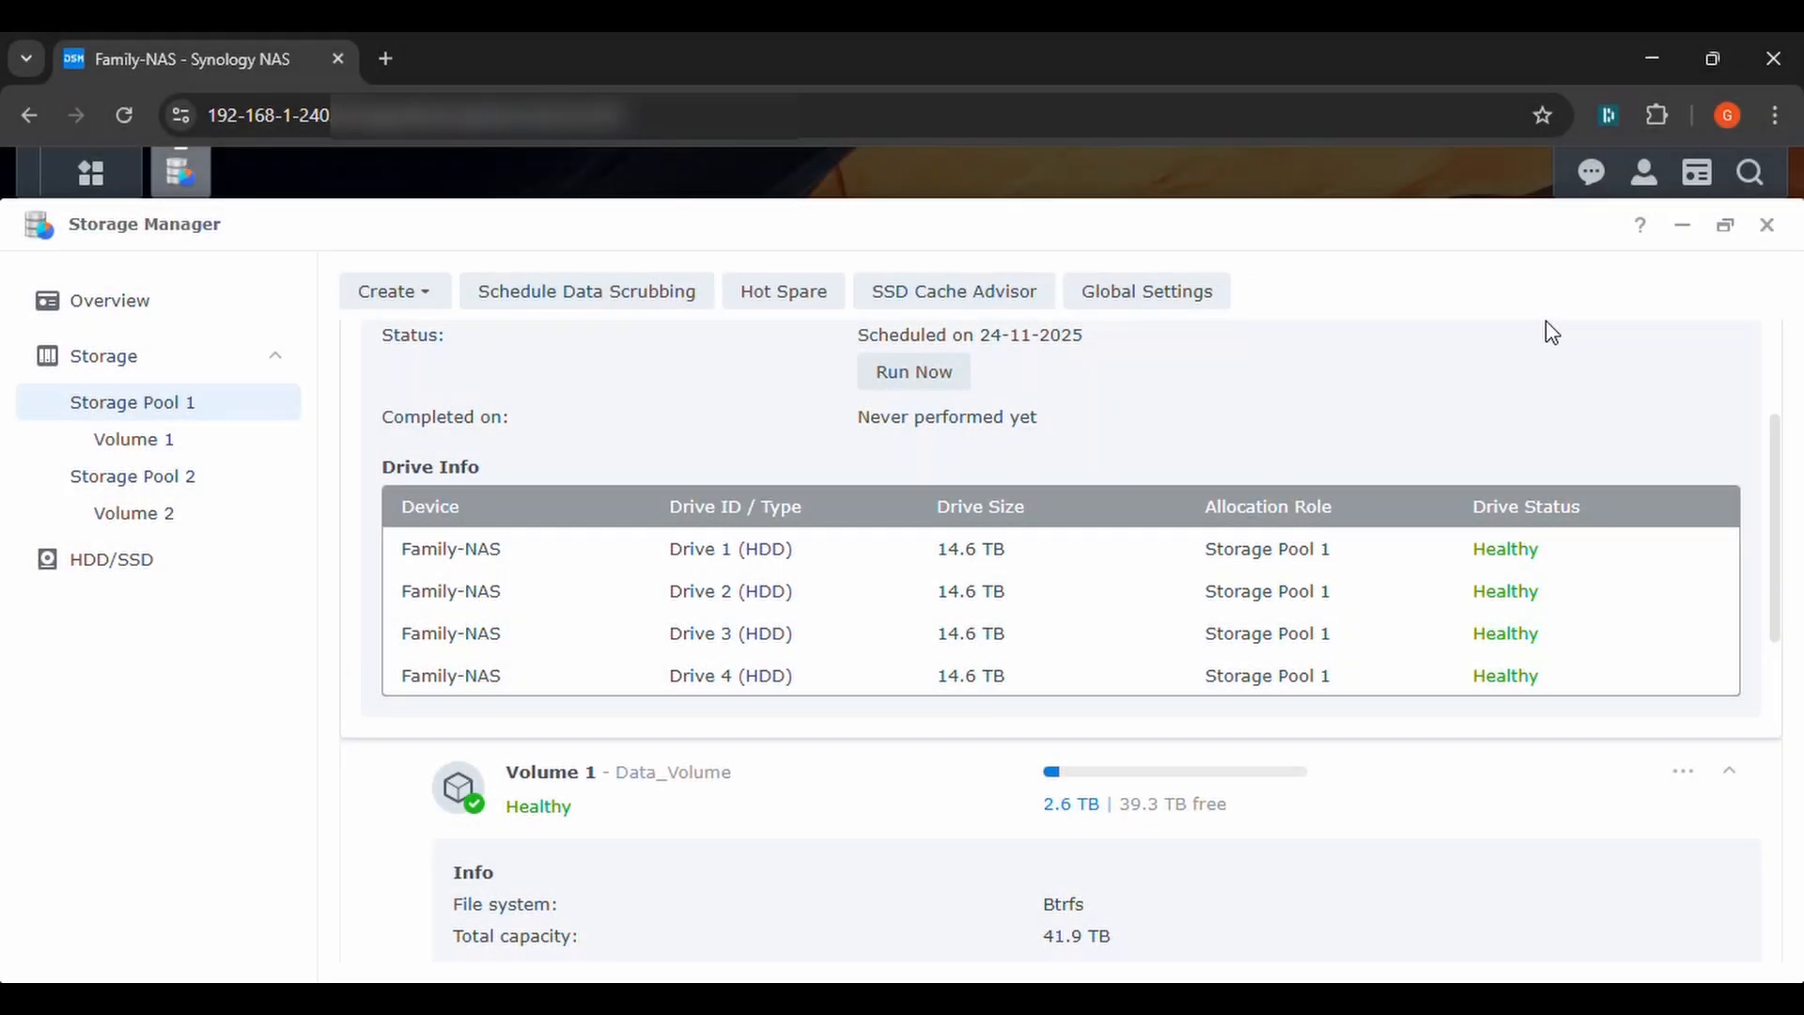
left_click(1767, 223)
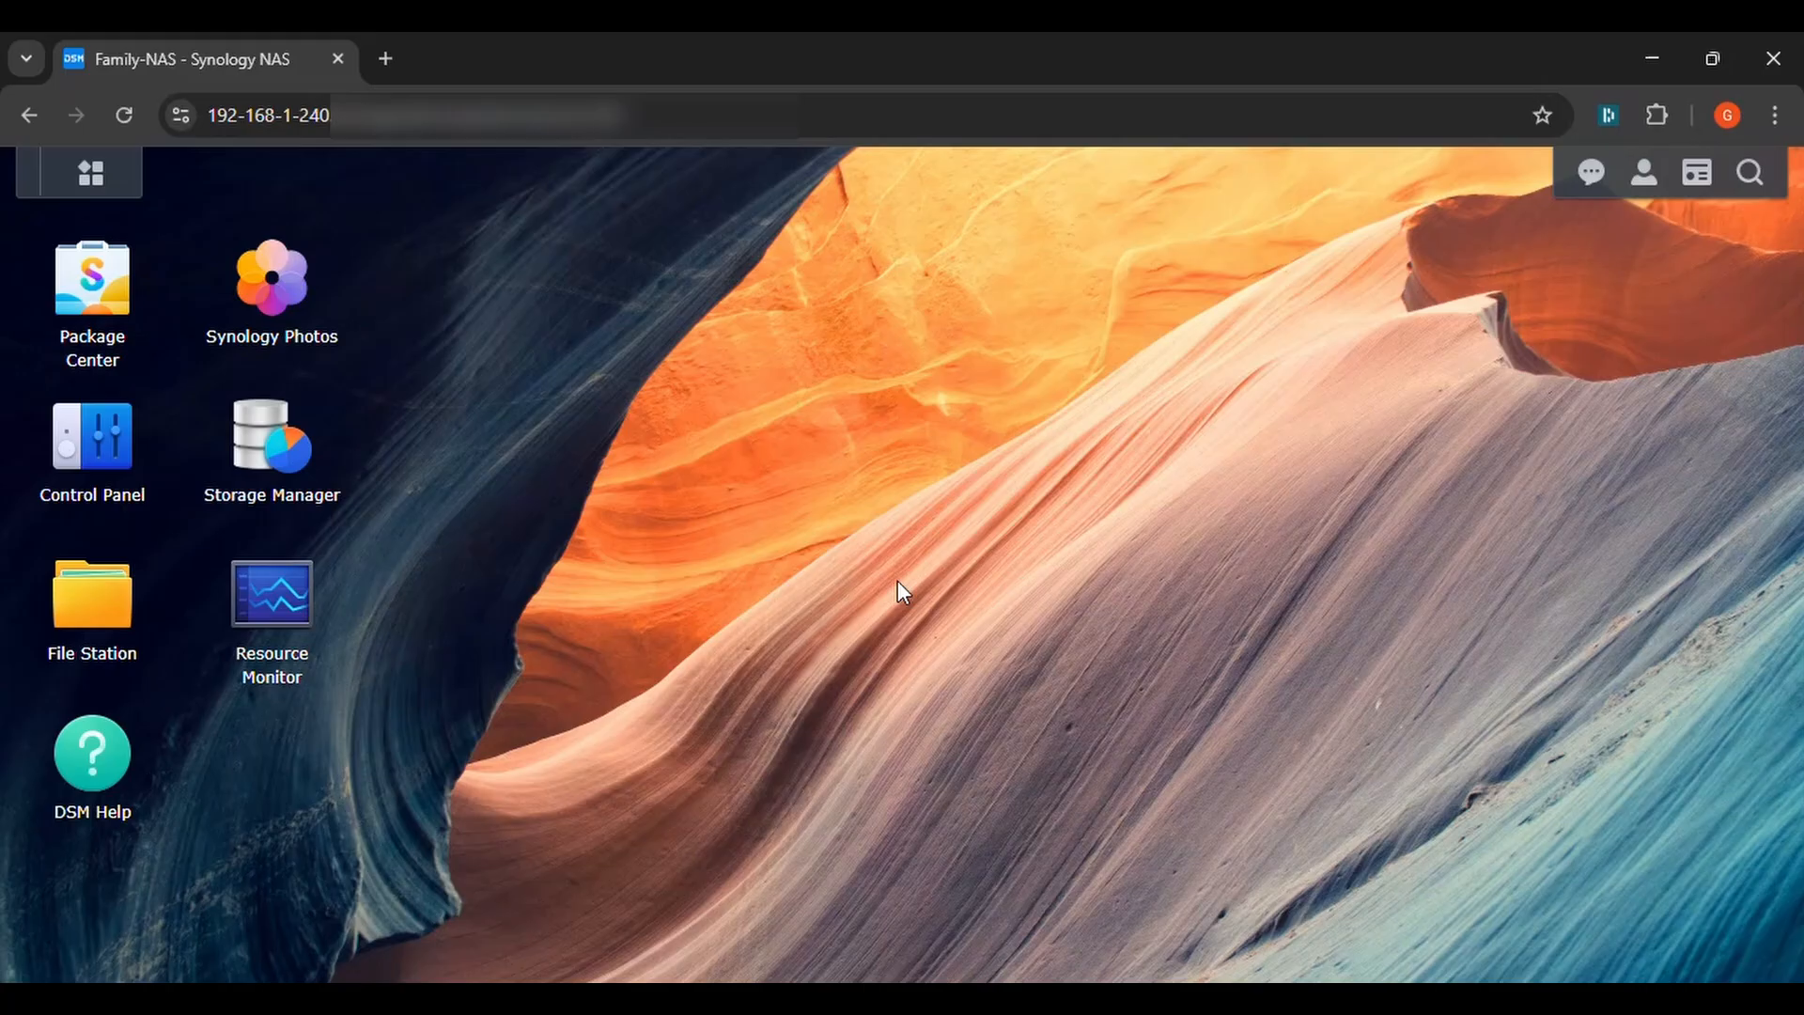
Open the LAN 1 network interface for editing and review its manual IPv4 address configuration
left_click(113, 447)
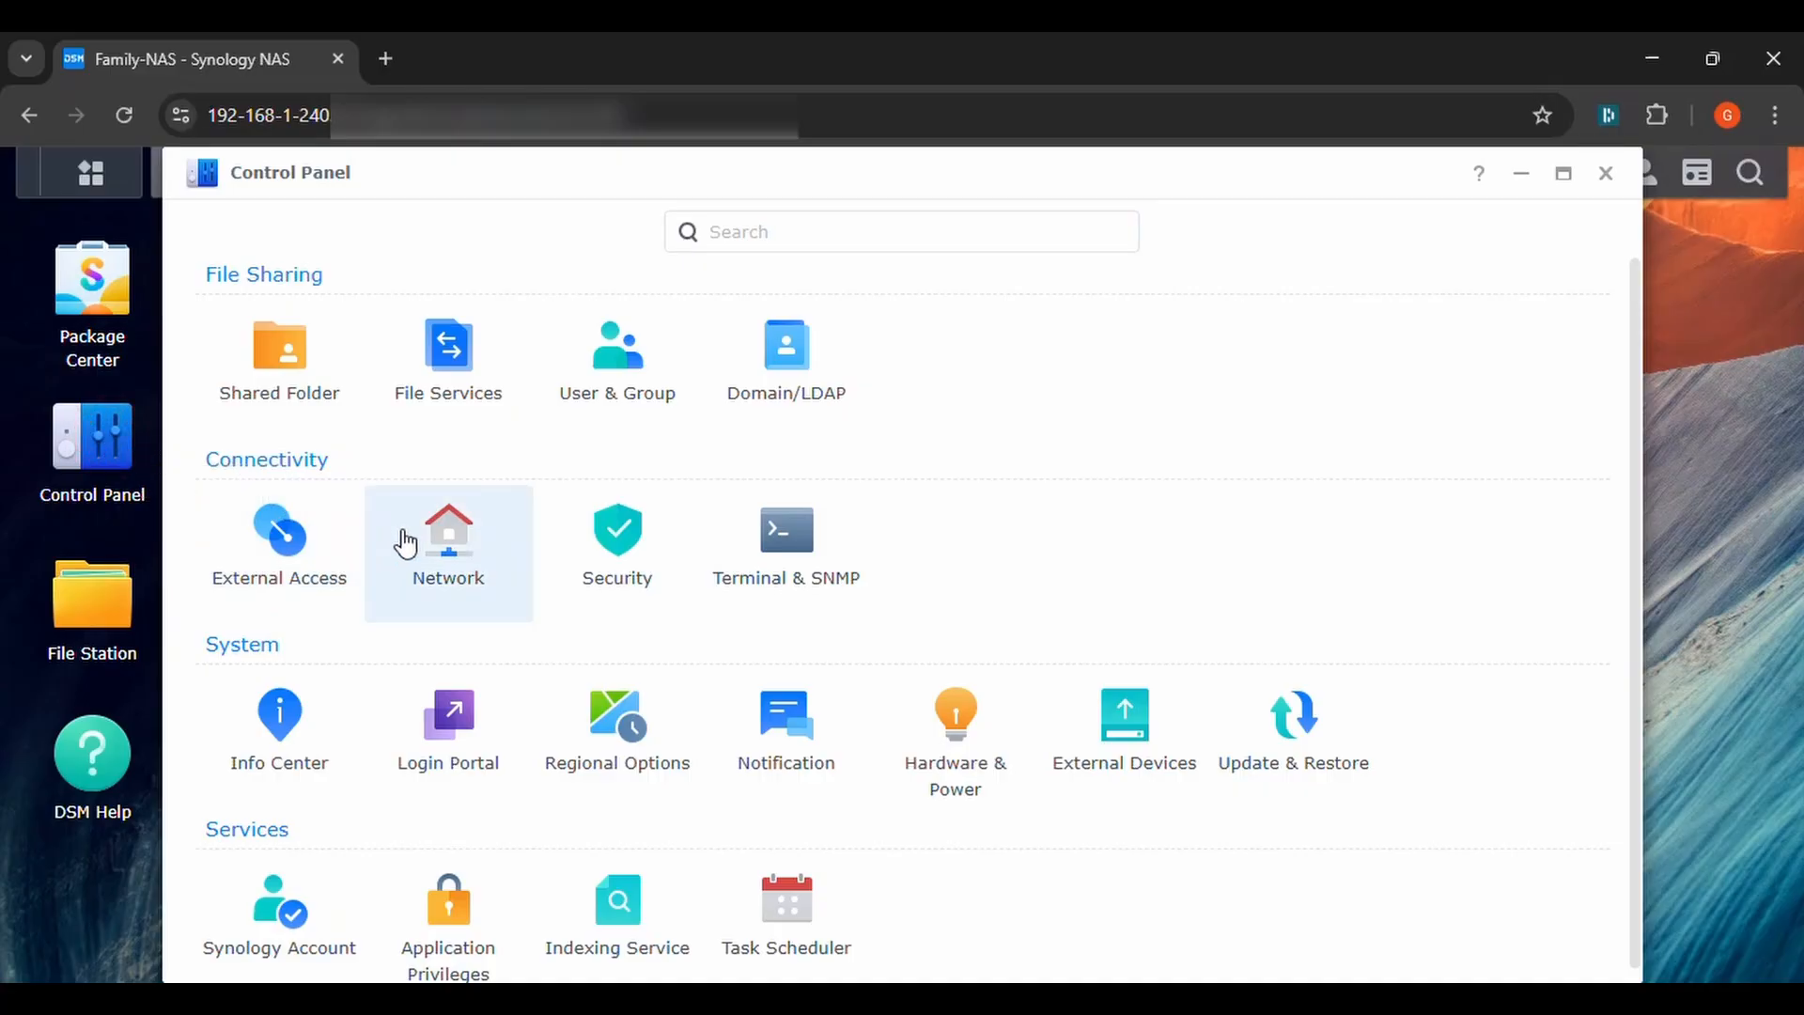
left_click(456, 567)
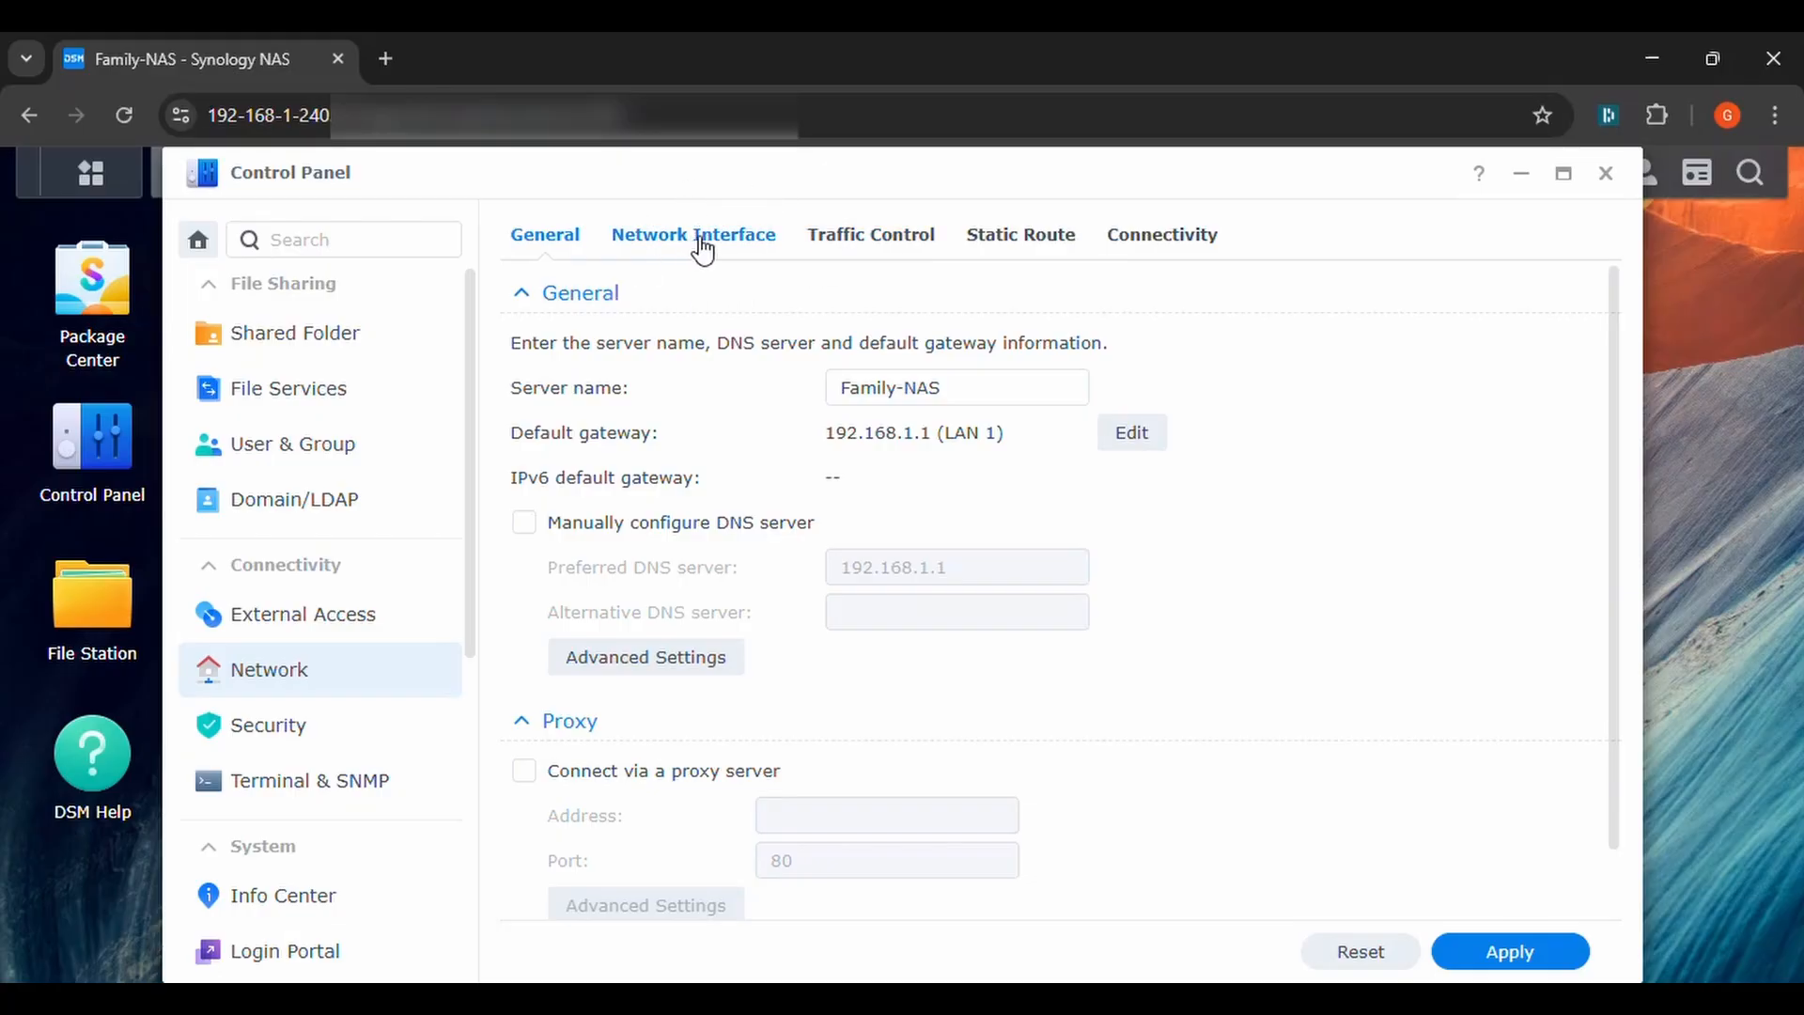
left_click(700, 242)
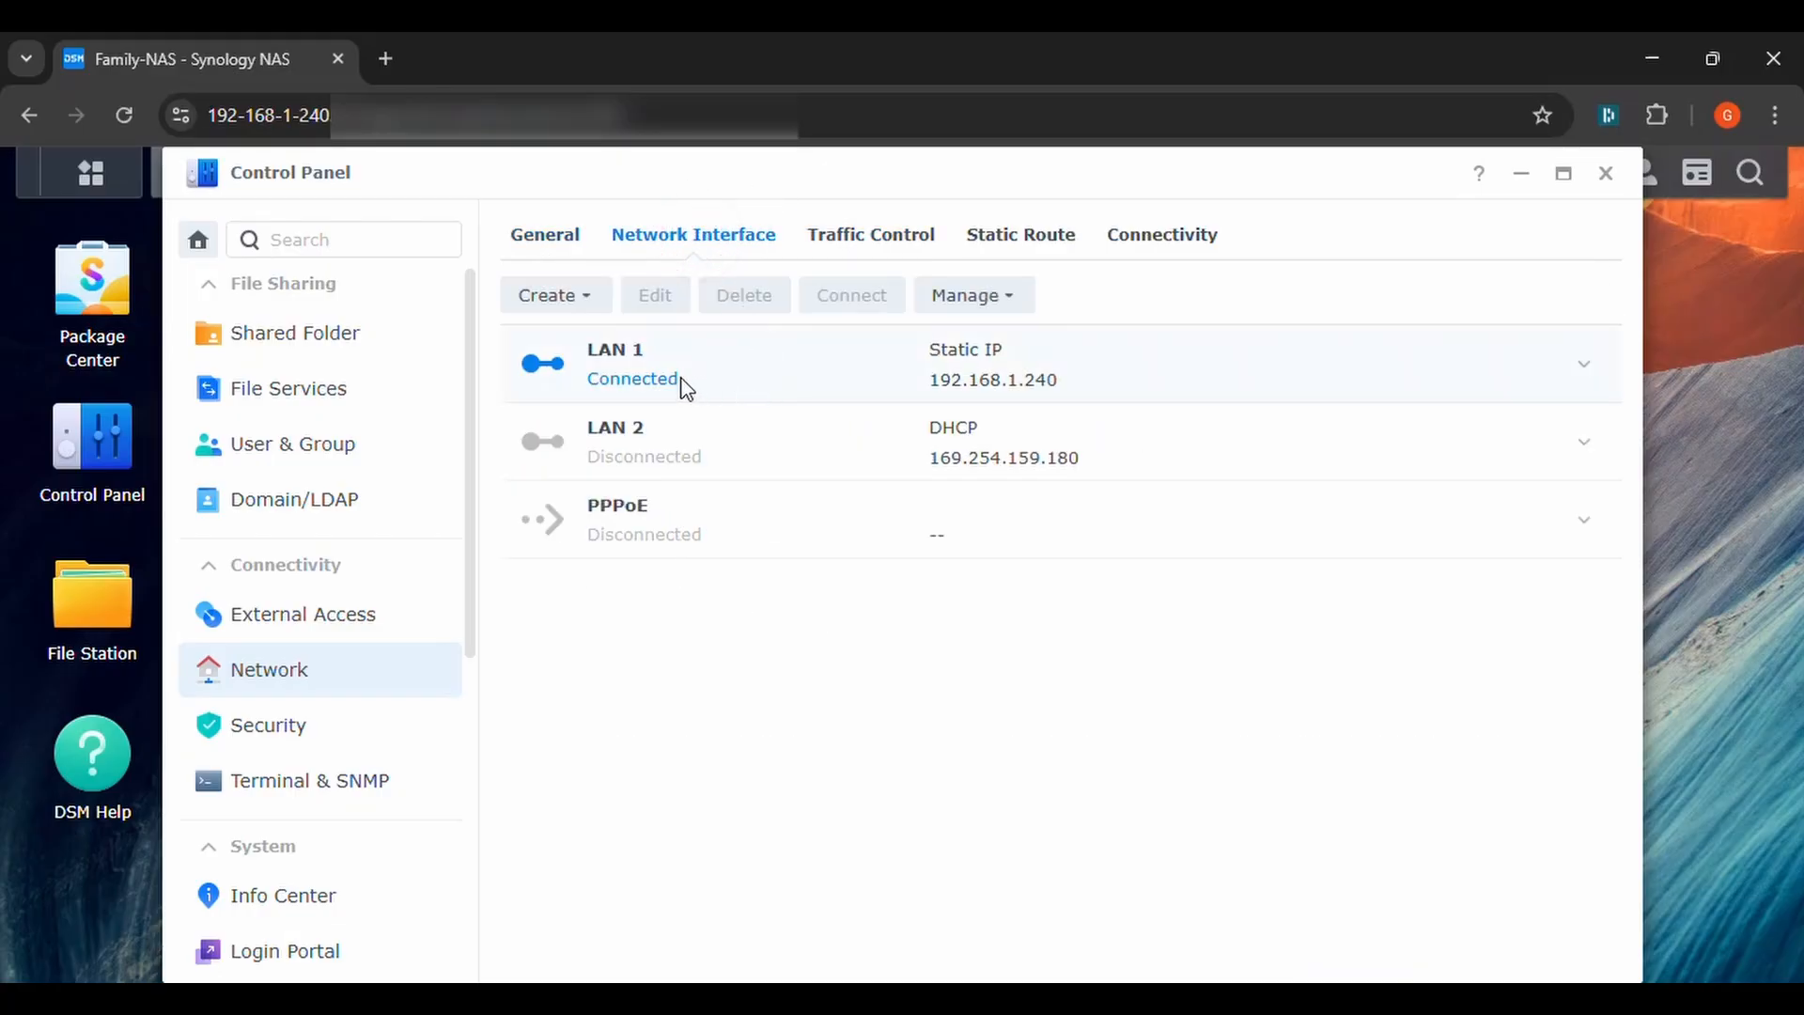
left_click(1129, 367)
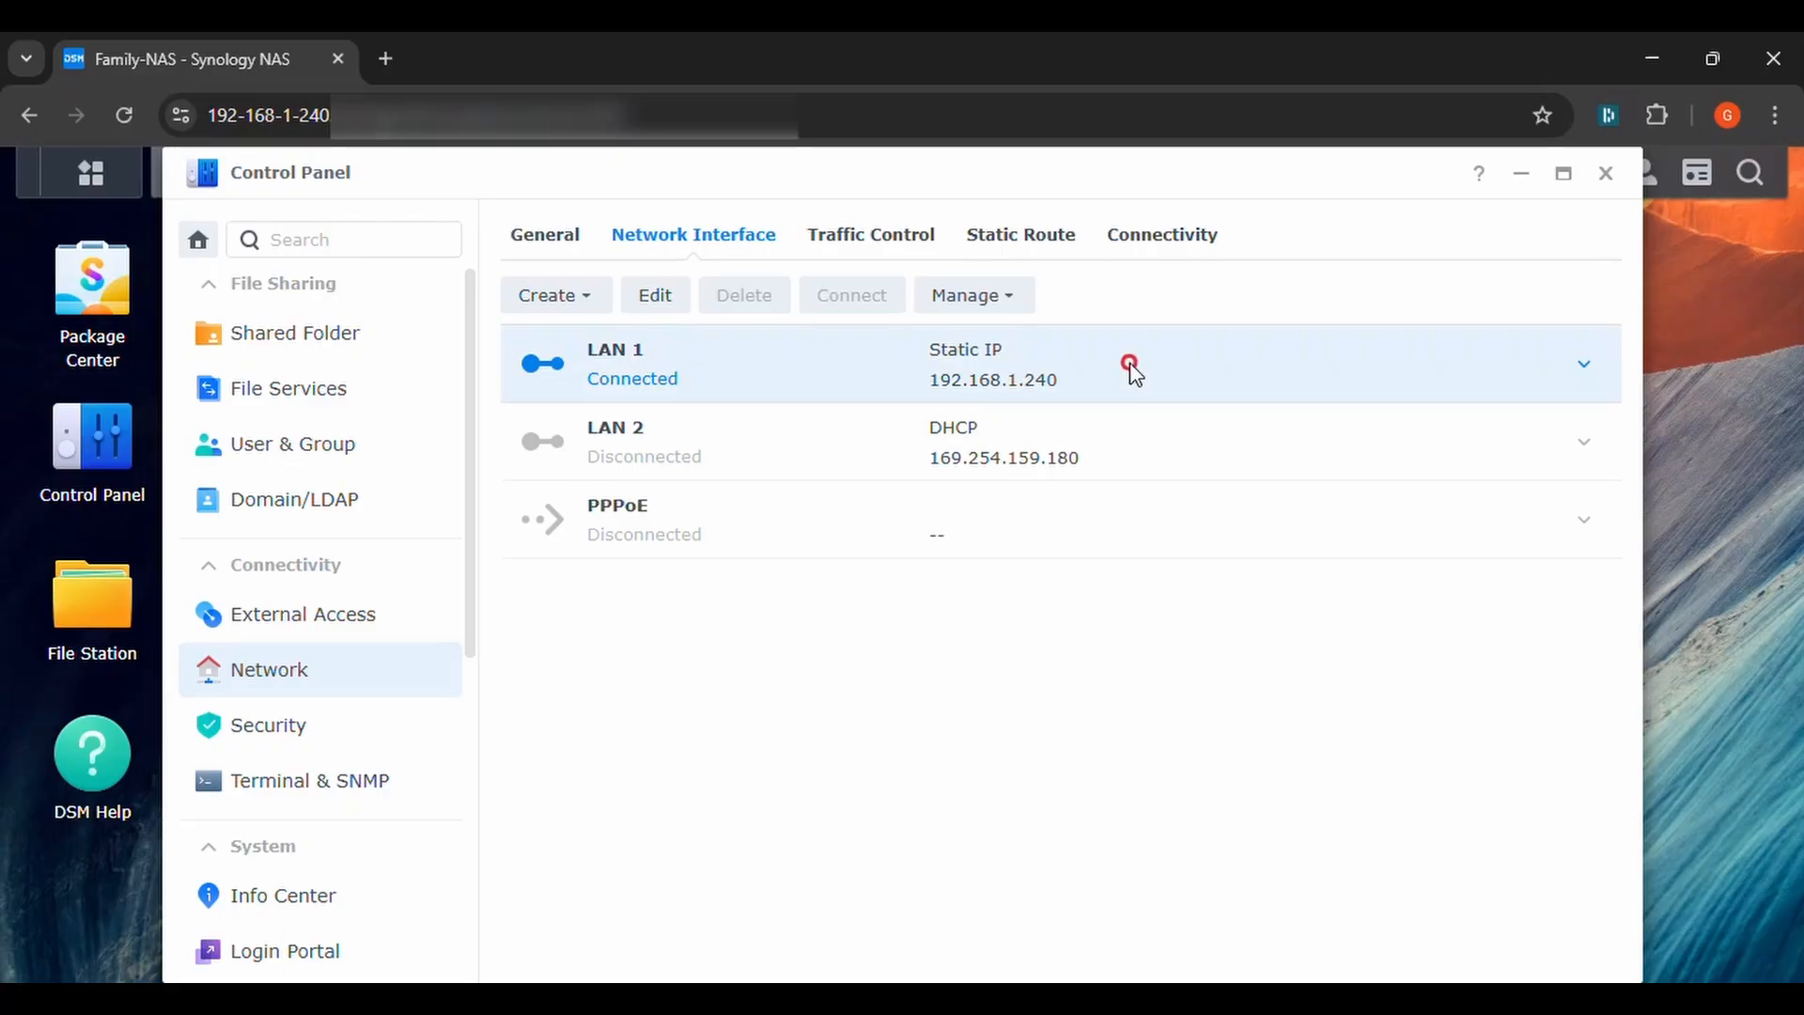
left_click(650, 295)
double_click(857, 428)
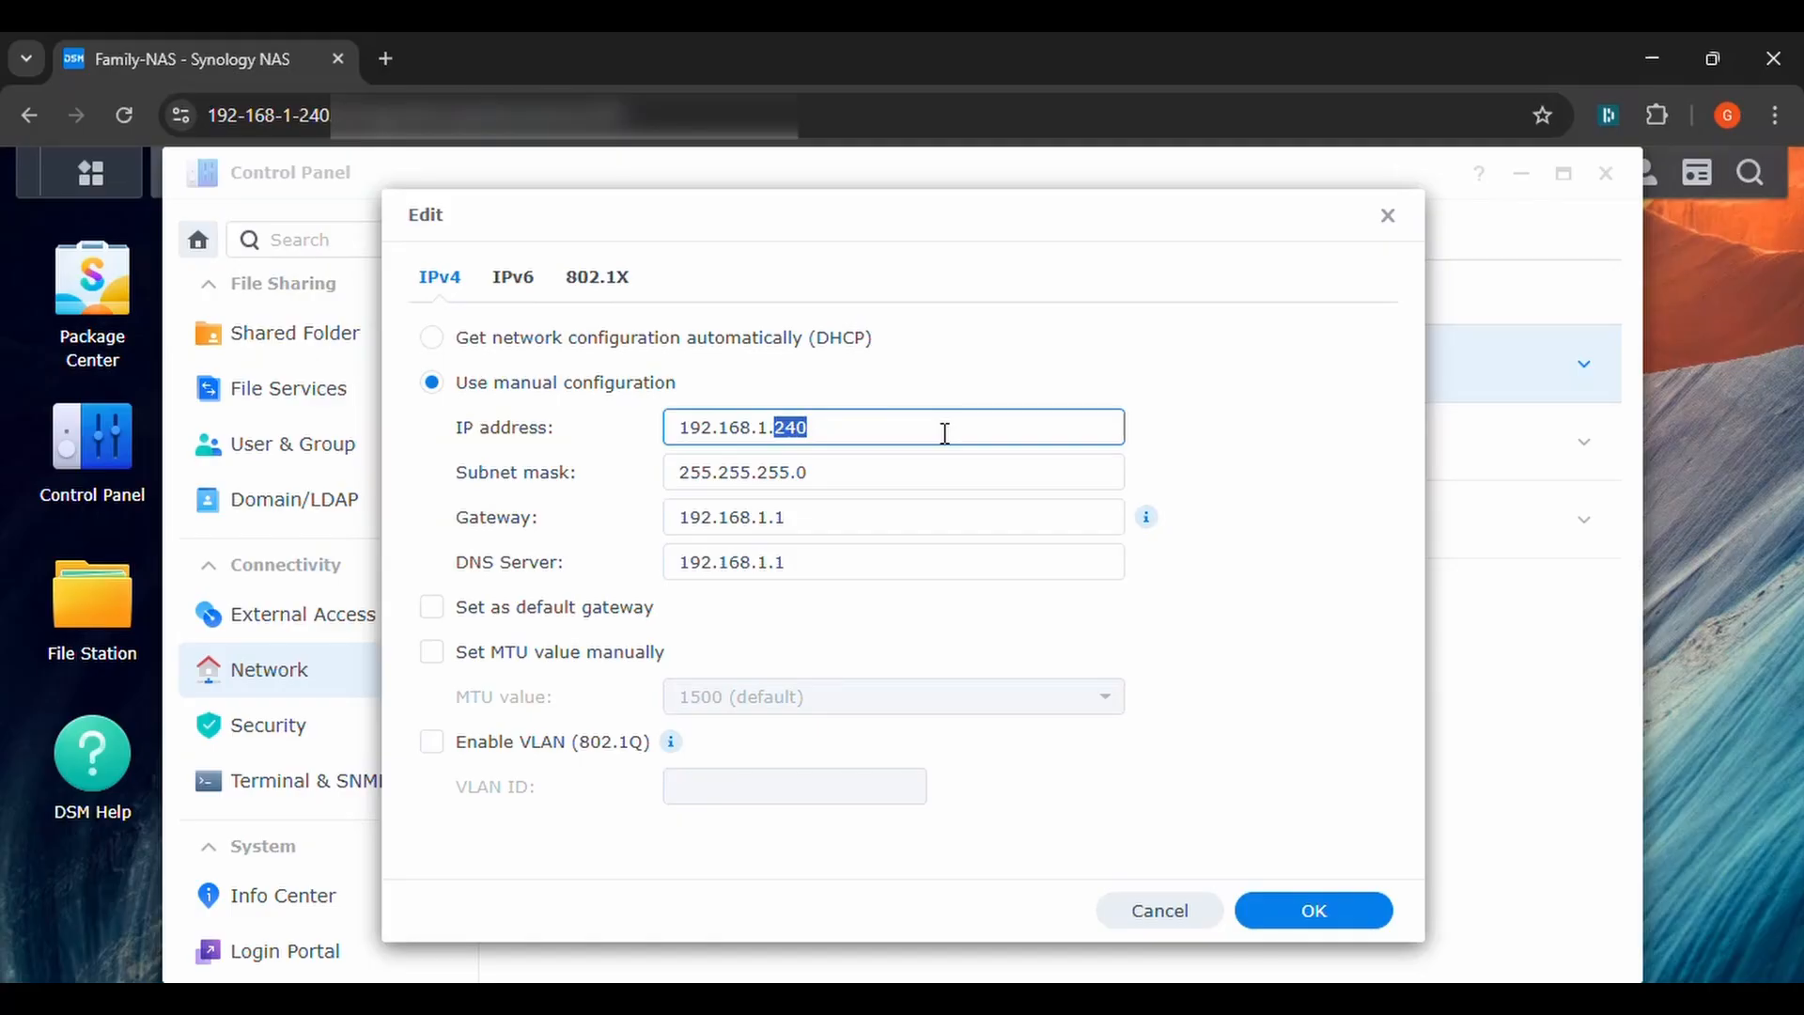
Compare LAN 1's automatic DHCP option with manual configuration, discard the edit and close the Control Panel
left_click(823, 340)
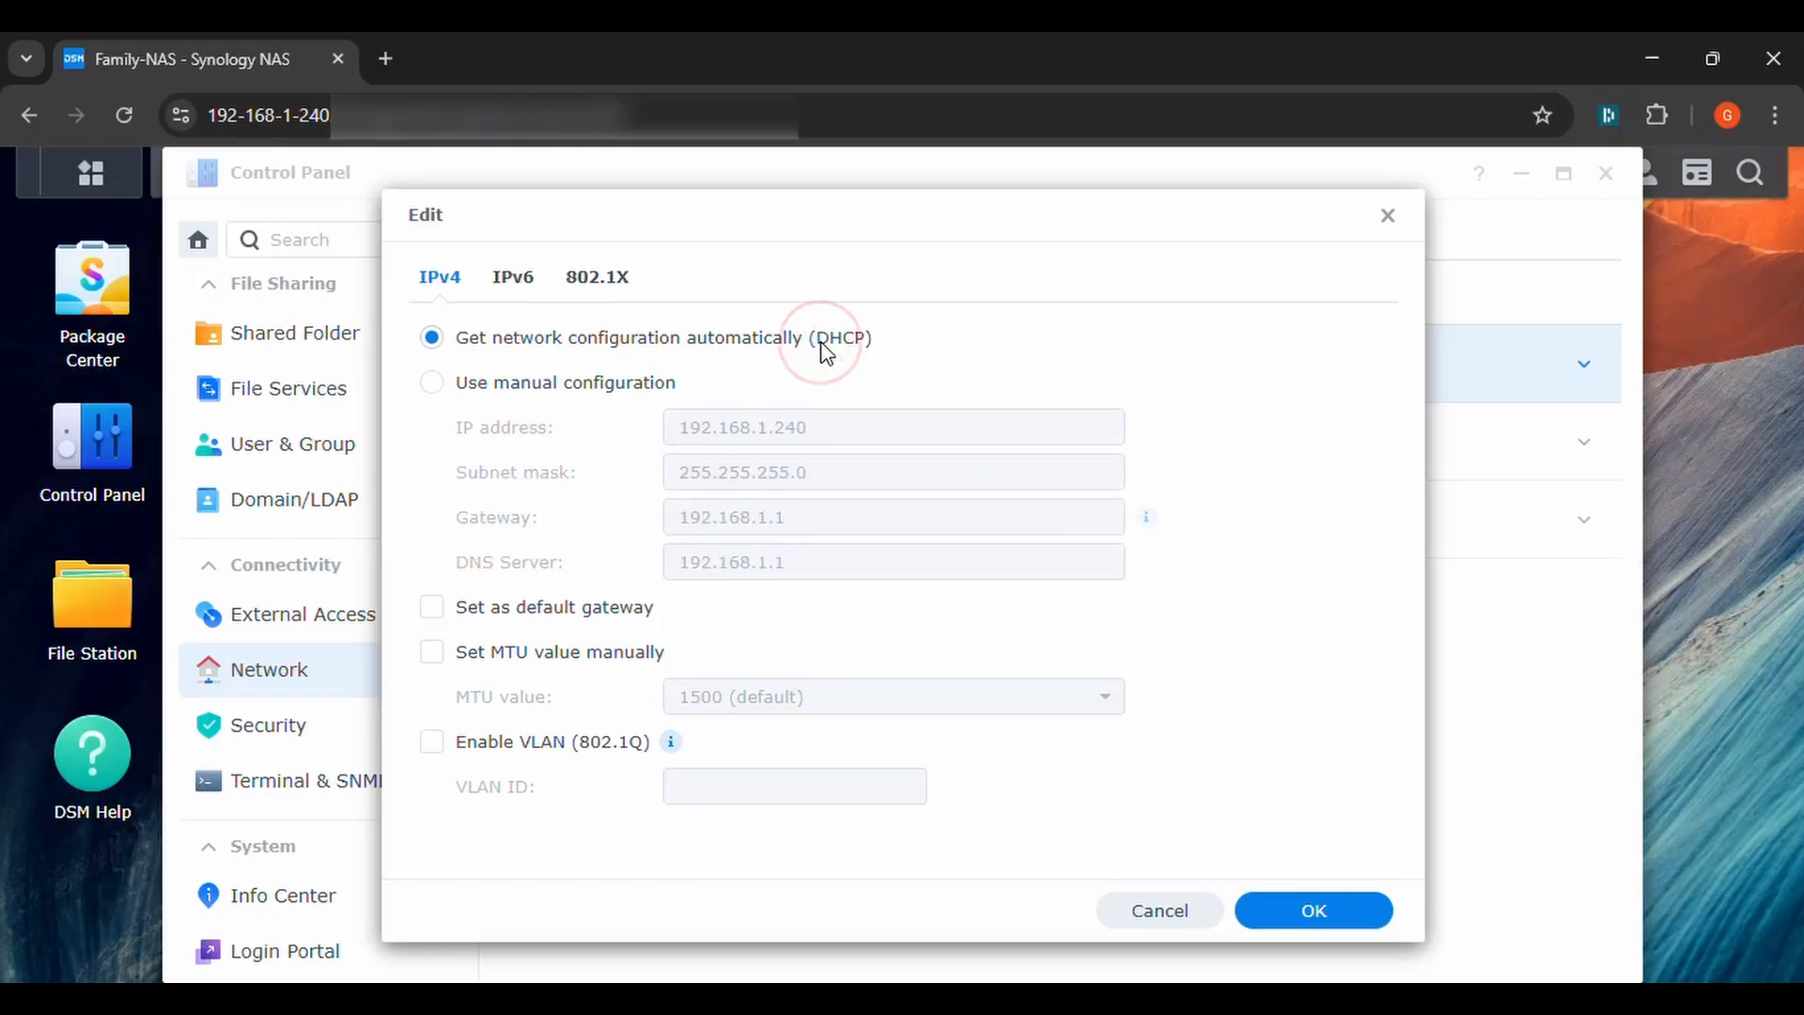
left_click(595, 384)
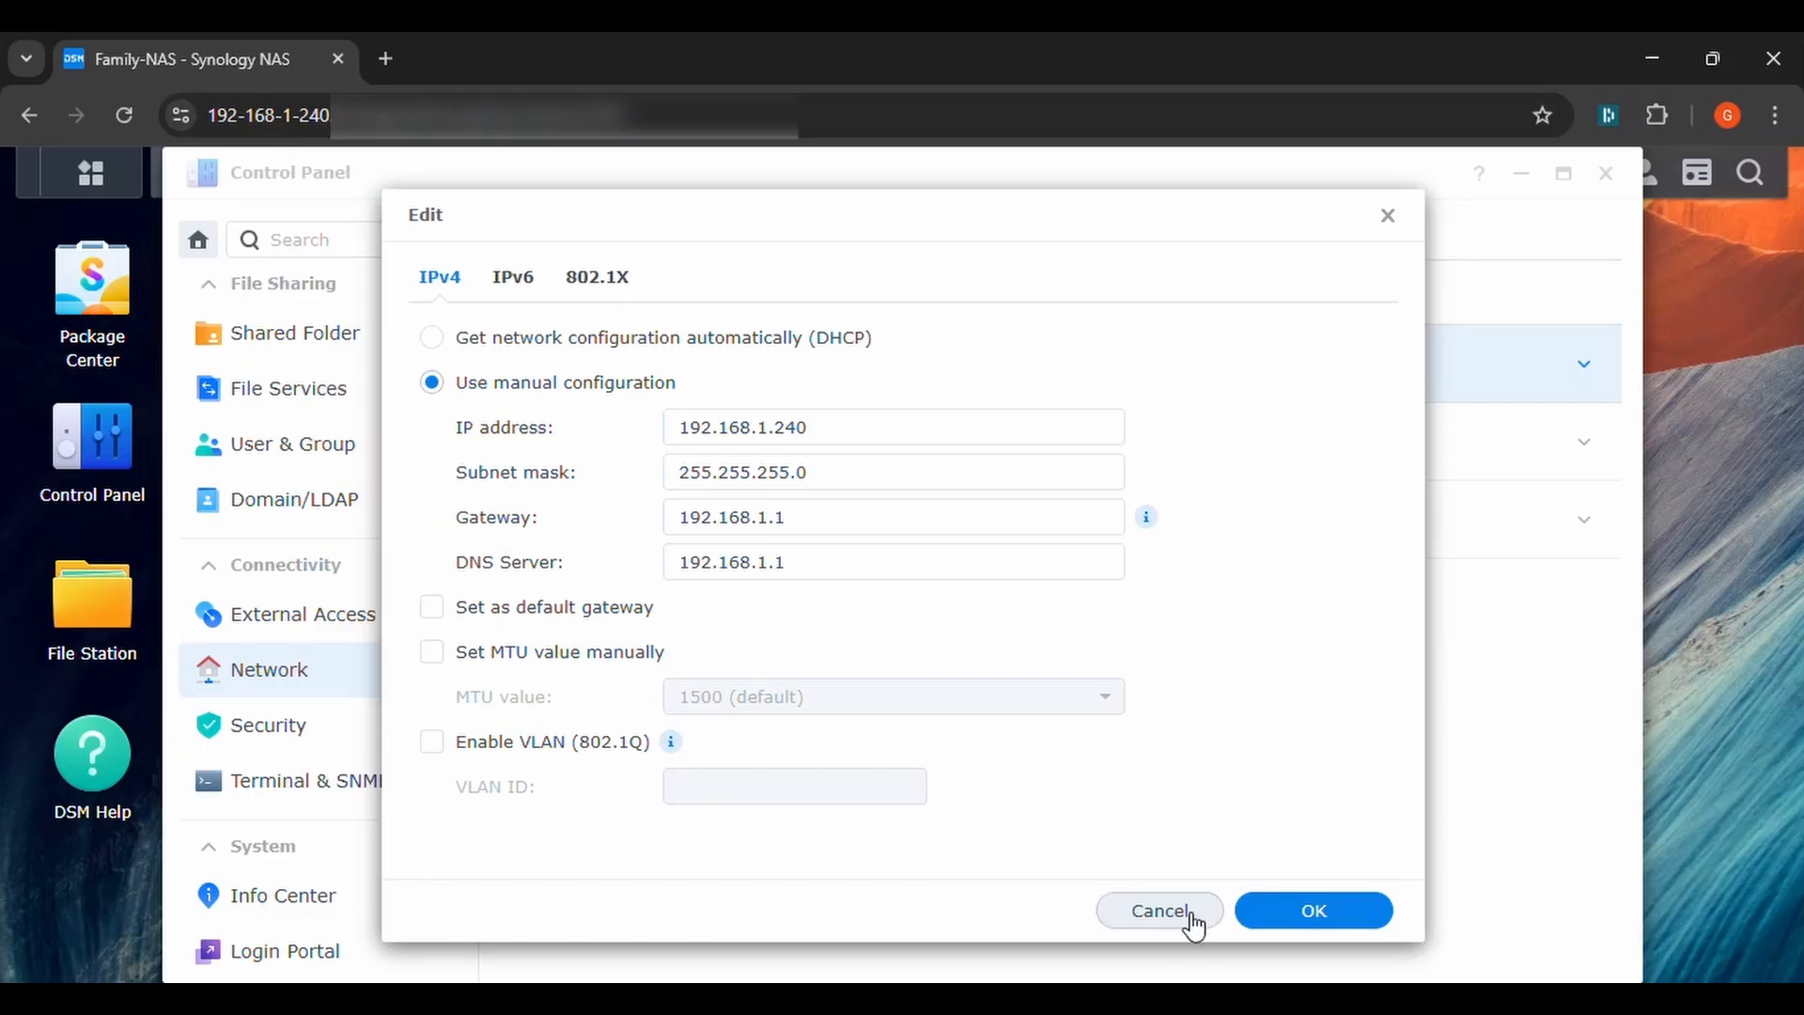
left_click(1160, 910)
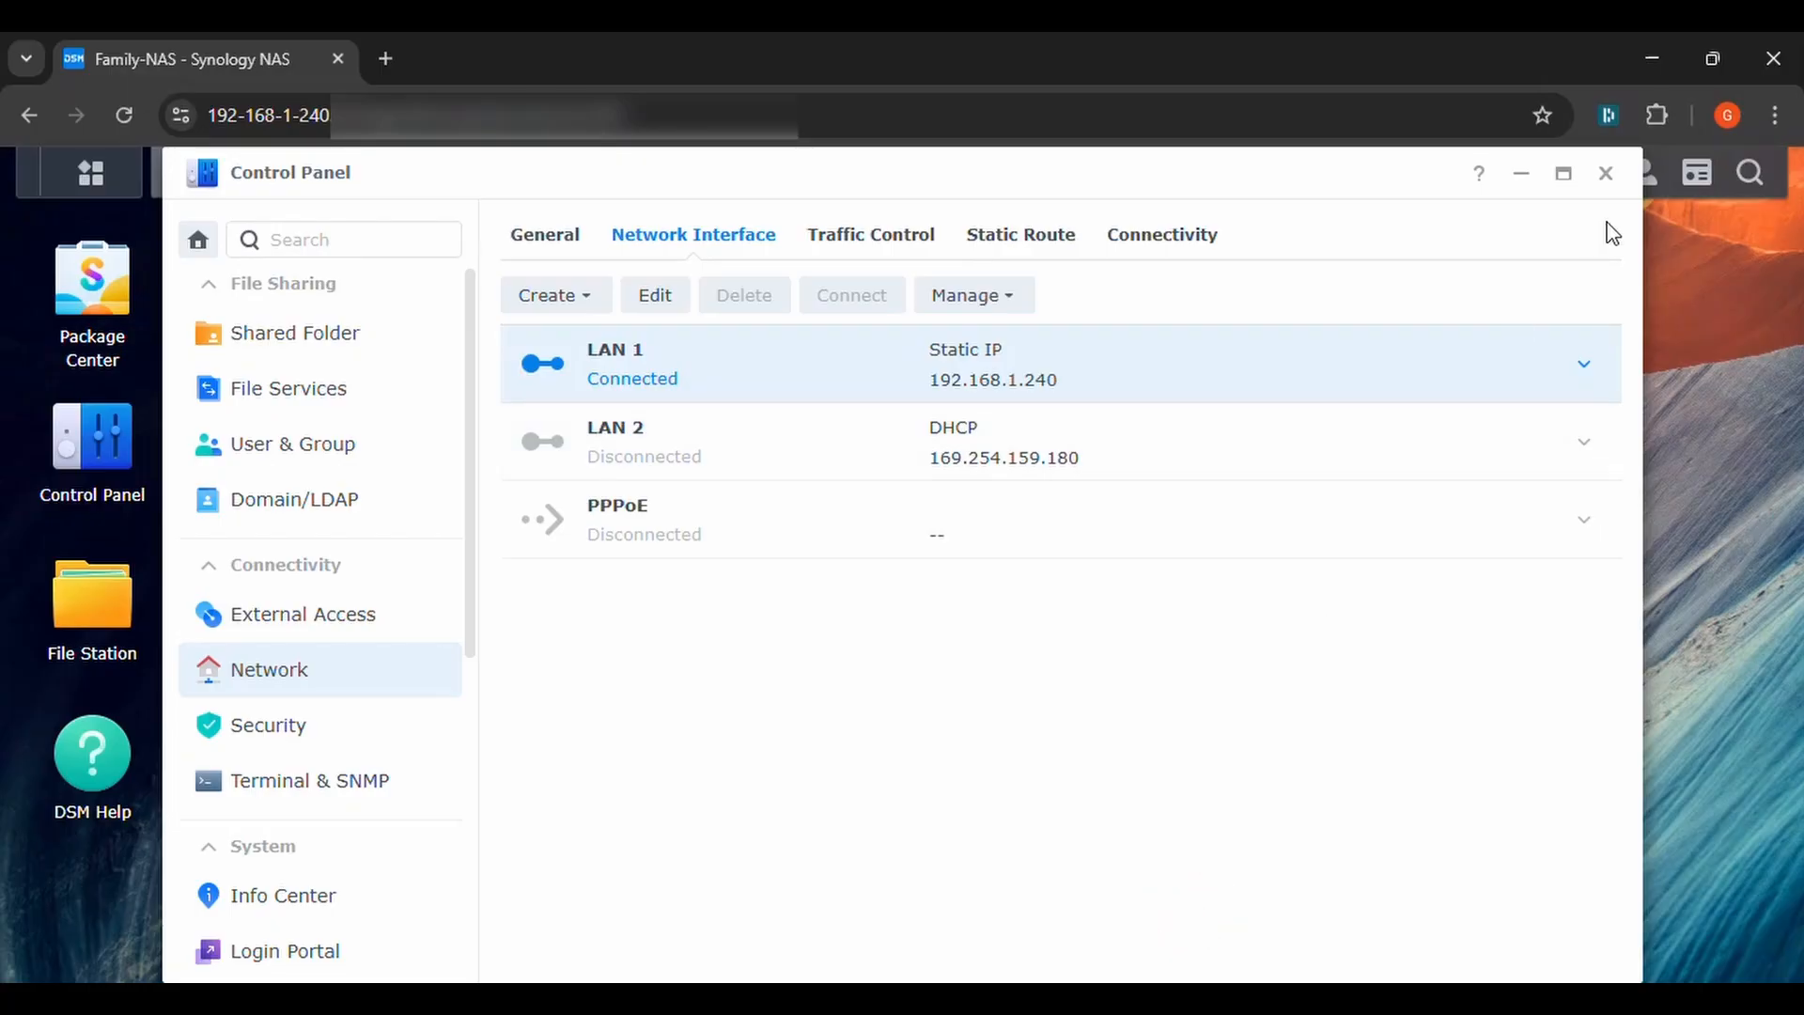
left_click(1606, 177)
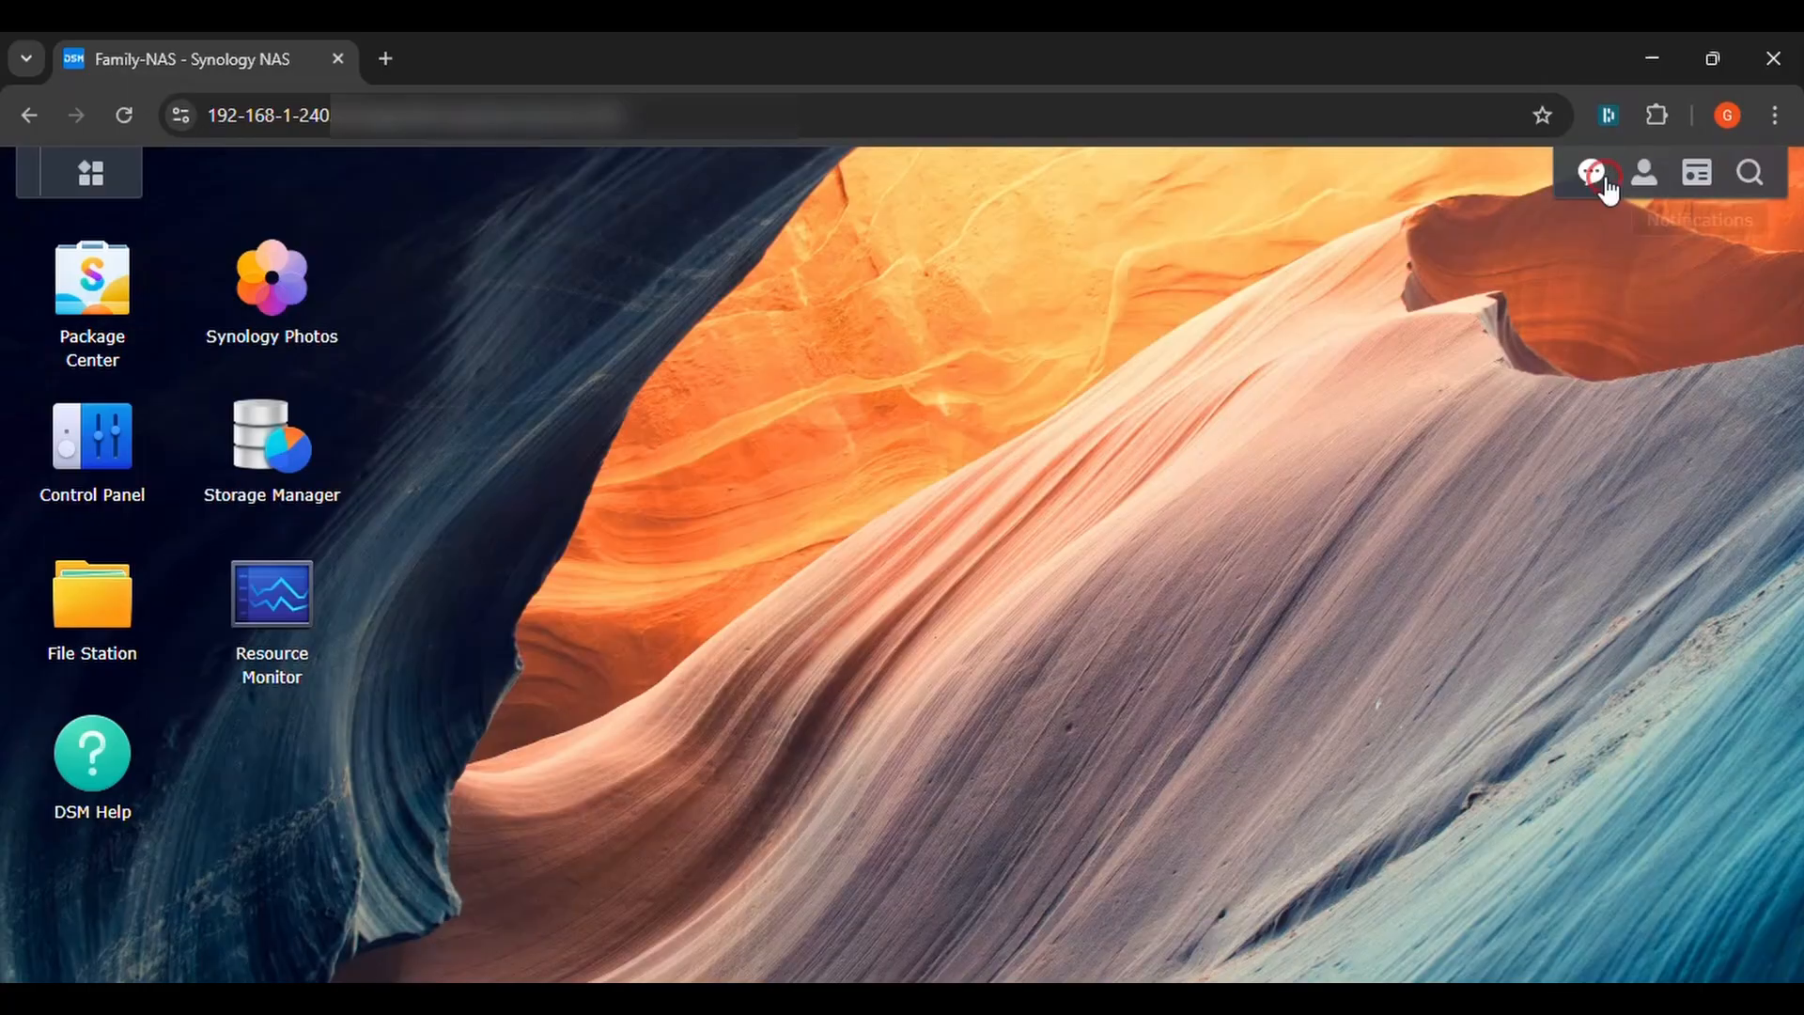